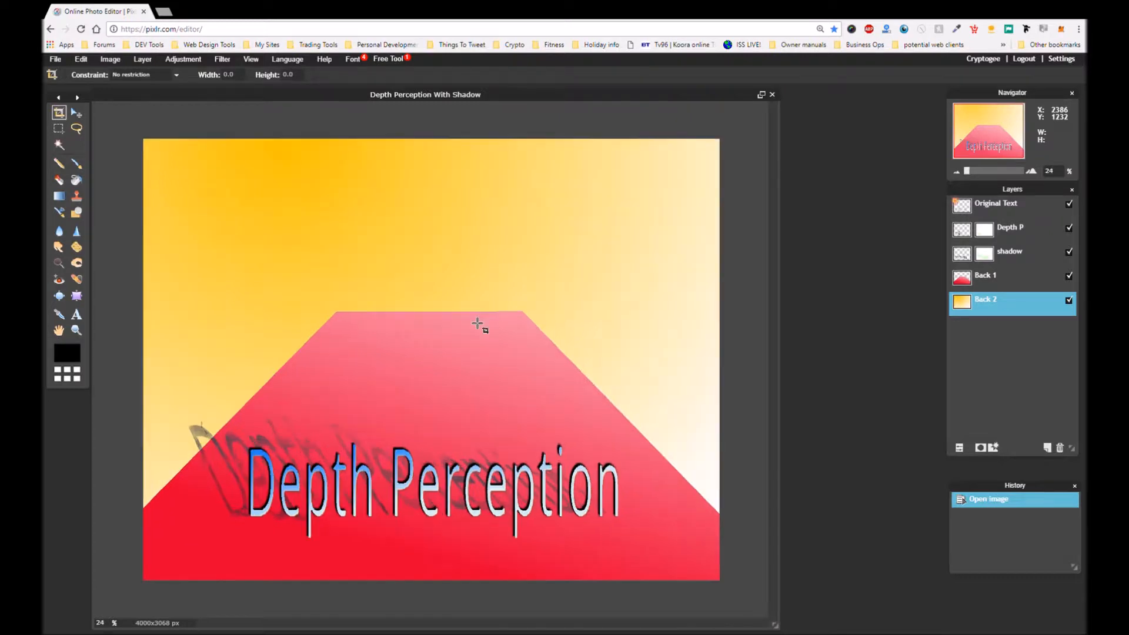
scroll(478, 324, "down", 3)
scroll(478, 324, "up", 2)
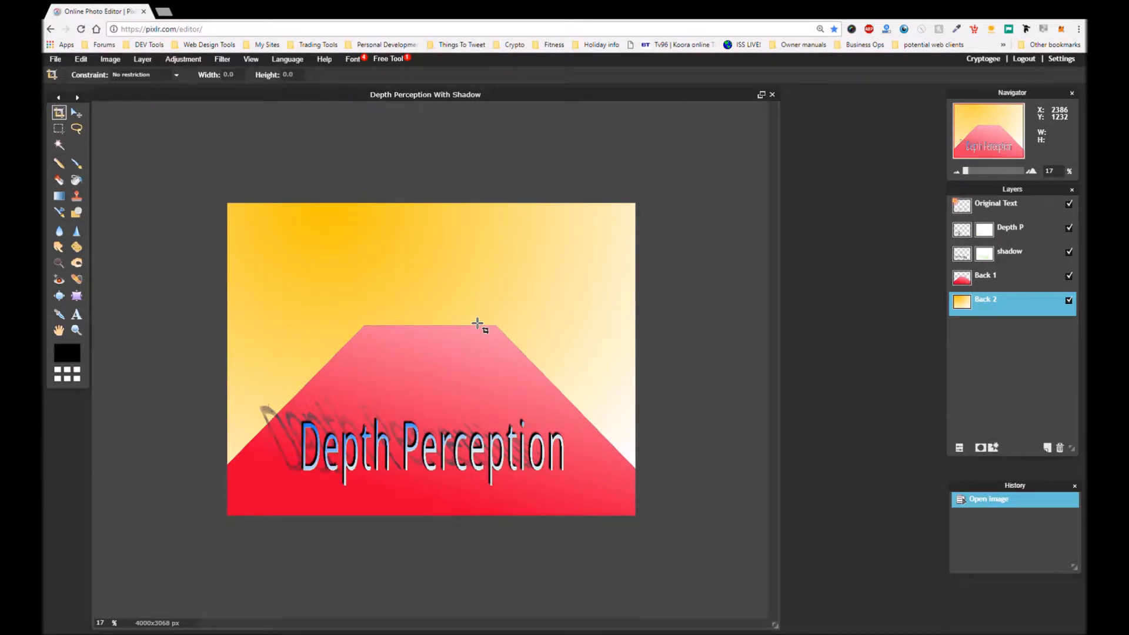
scroll(223, 482, "up", 1)
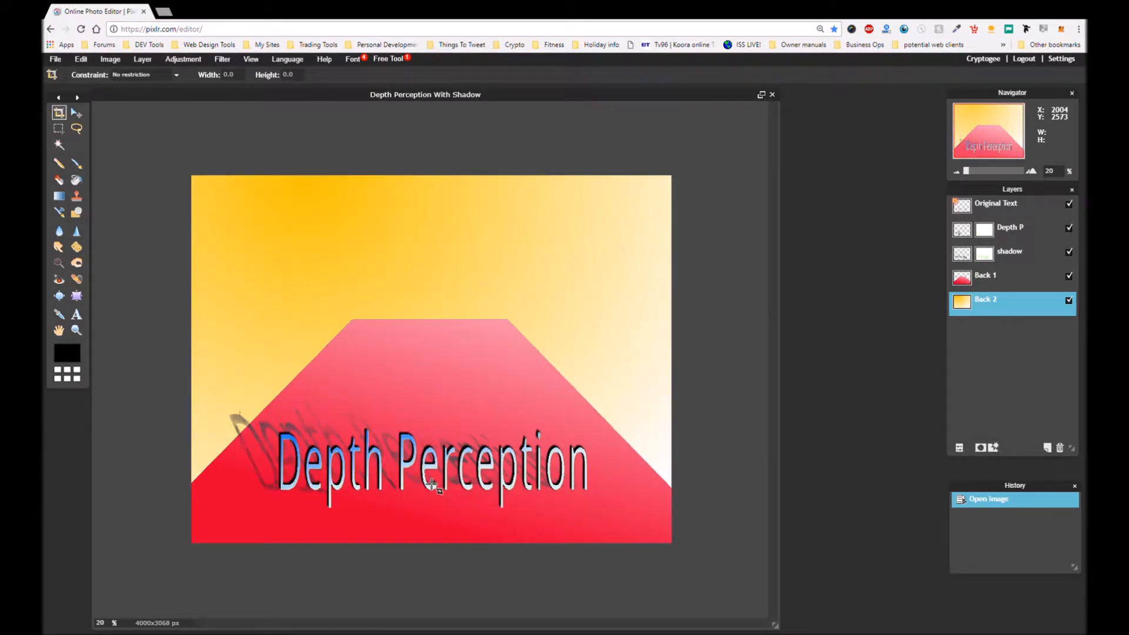
scroll(494, 481, "down", 1)
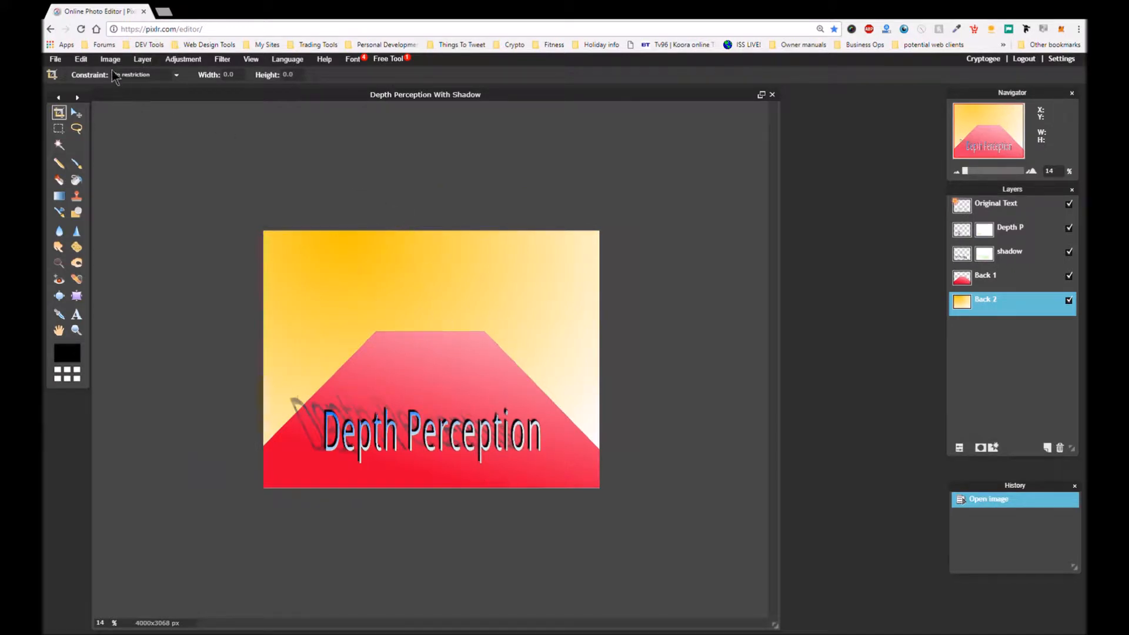
Create a new transparent image named "Depth Perceptioon Tutorial", 6000 pixels wide and 4695 pixels high
left_click(56, 60)
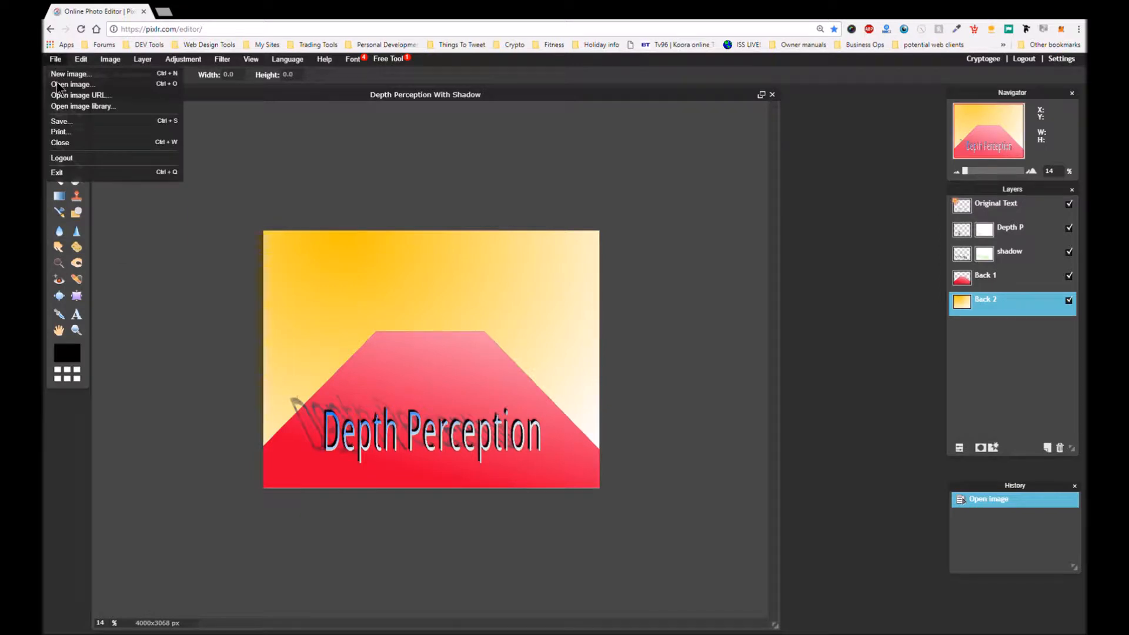
left_click(86, 74)
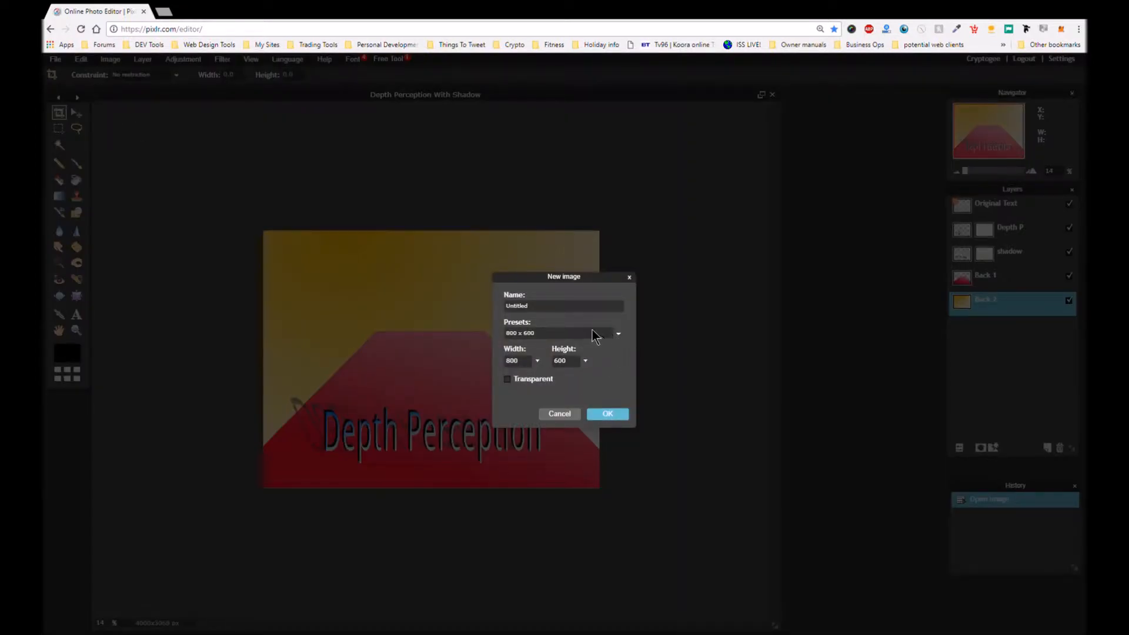
left_click(535, 361)
left_click_drag(488, 378, 542, 380)
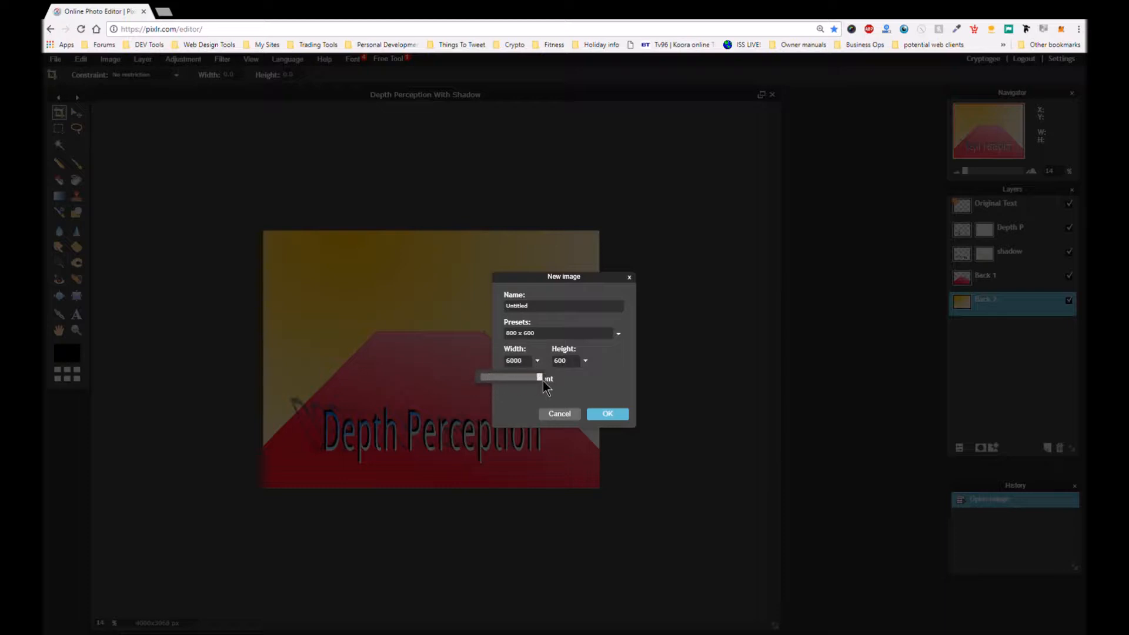
left_click(585, 361)
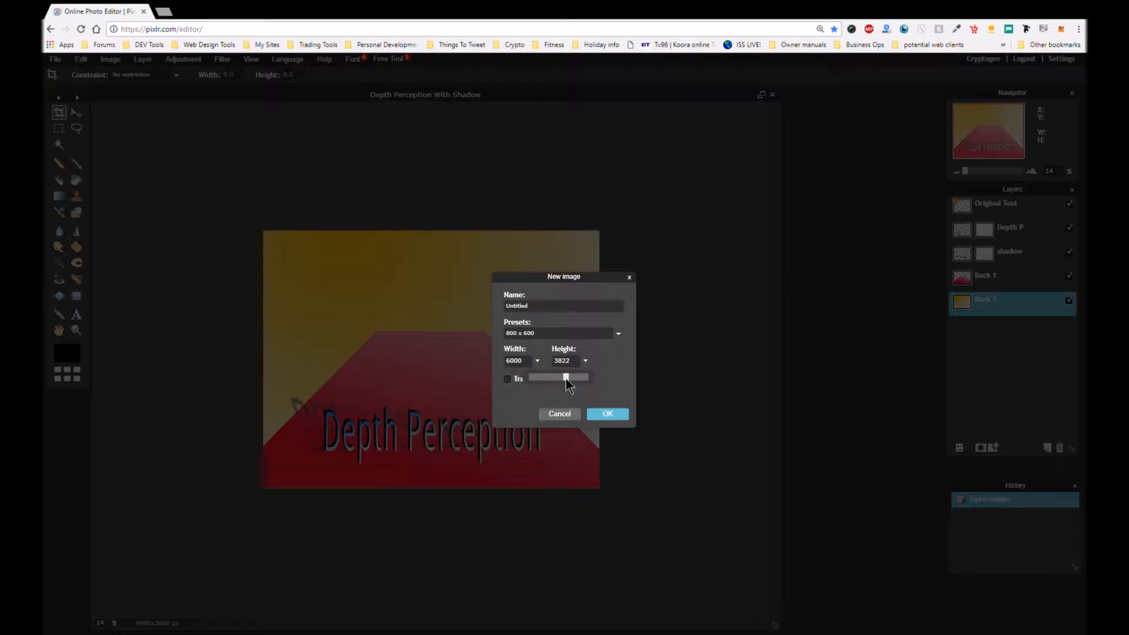
left_click_drag(575, 381, 574, 381)
double_click(577, 312)
type("Depth Perceptioon Tutoria")
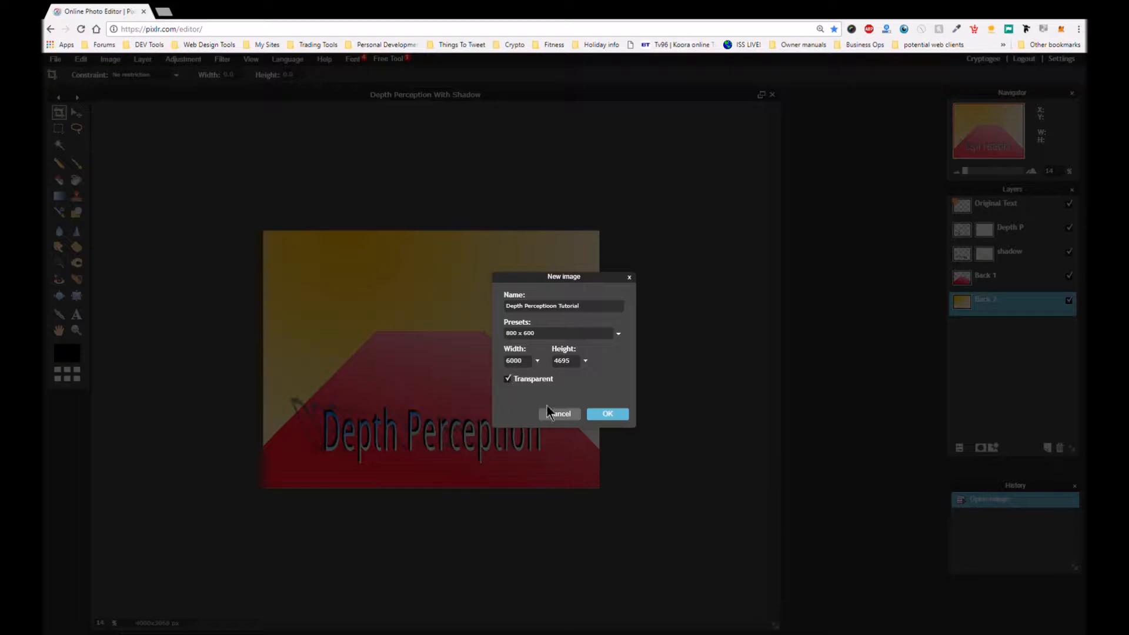
left_click(605, 414)
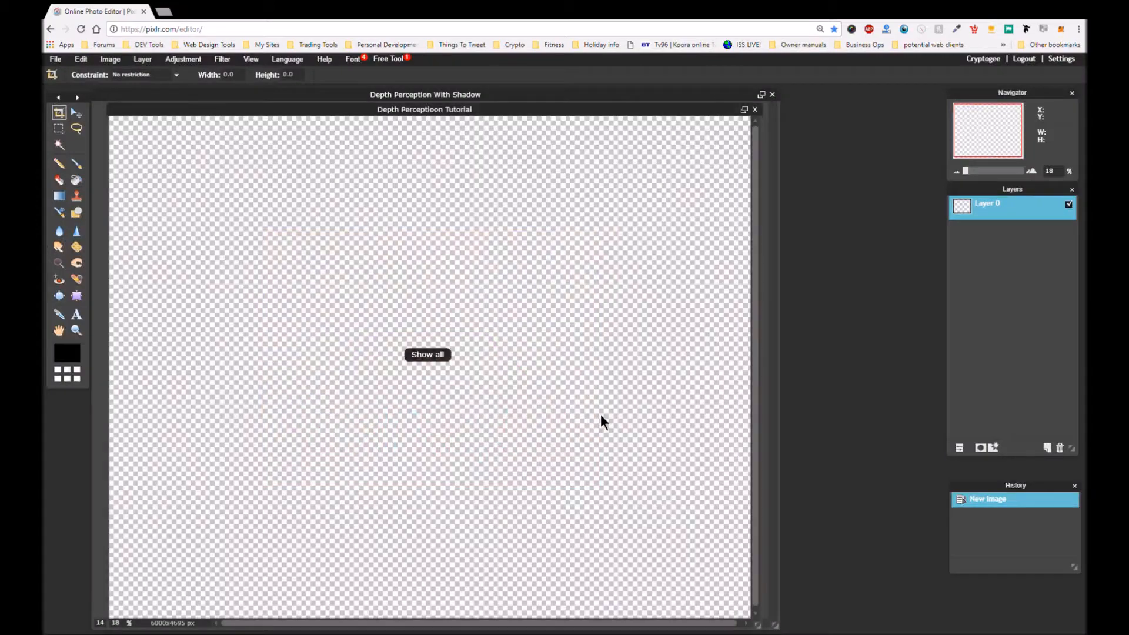
Draw a short white-to-black linear gradient diagonally from beyond the upper-left corner of the new image's empty layer
scroll(461, 230, "up", 1)
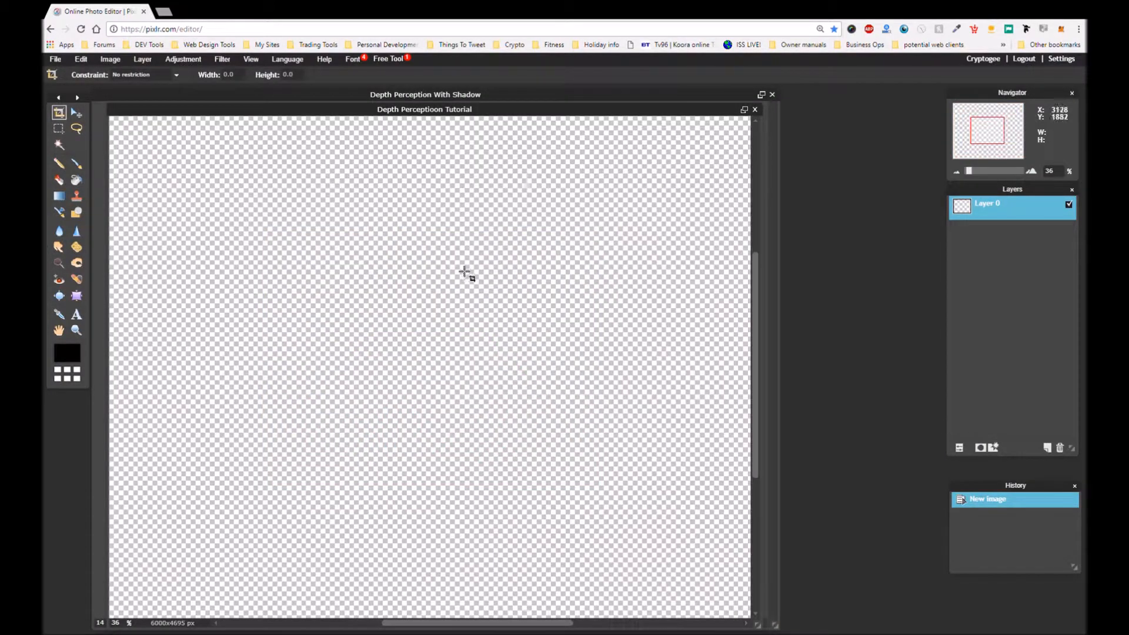
scroll(464, 288, "down", 2)
scroll(468, 285, "down", 2)
scroll(468, 285, "up", 2)
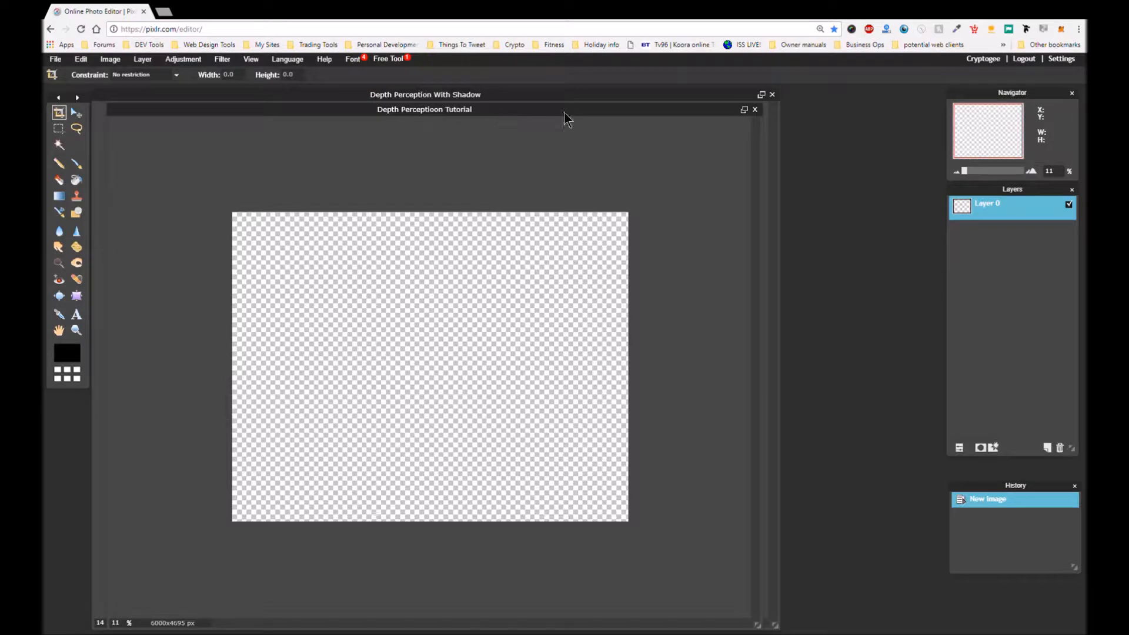
left_click_drag(565, 115, 636, 88)
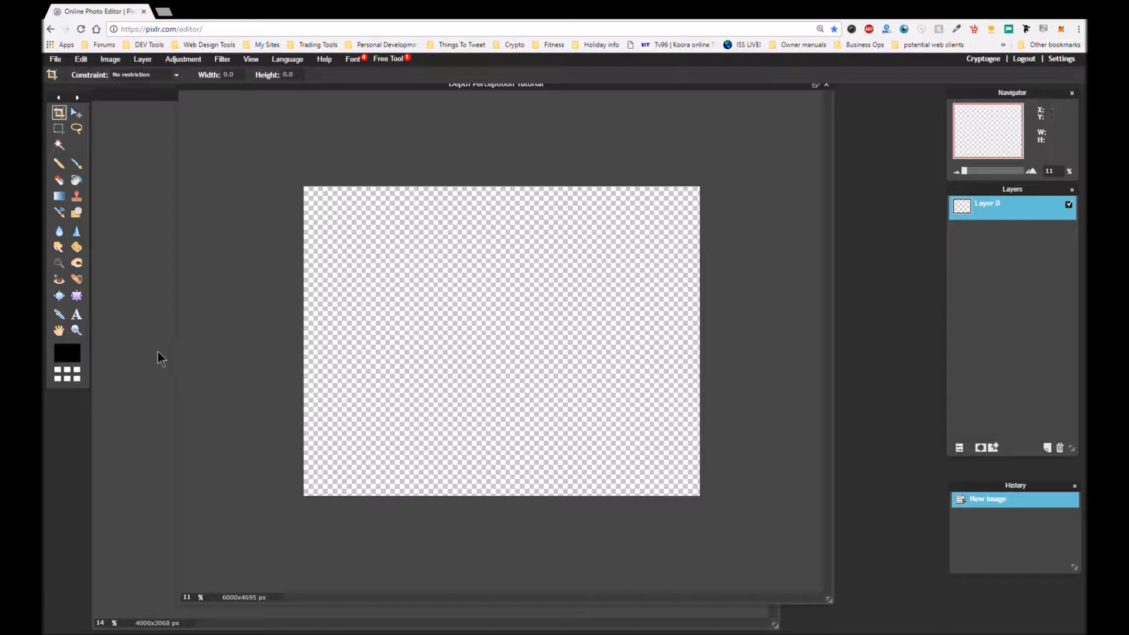
left_click(60, 196)
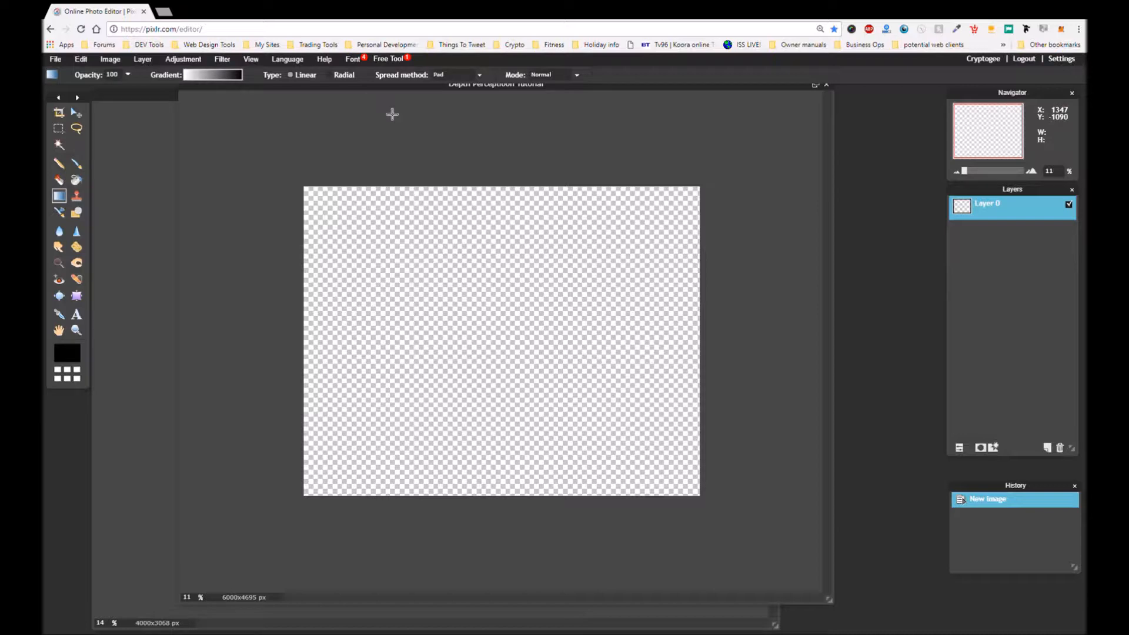
left_click_drag(392, 114, 424, 138)
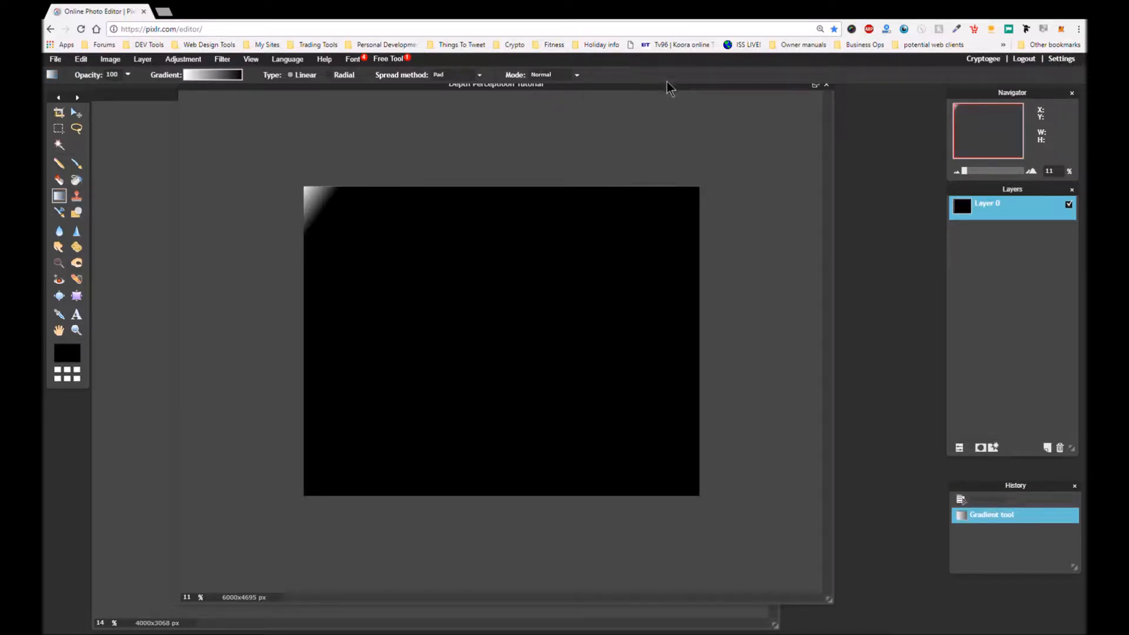
Uncover the Depth Perception With Shadow image and change the gradient's black end to the red e60032 sampled from its foreground
left_click_drag(572, 86, 647, 260)
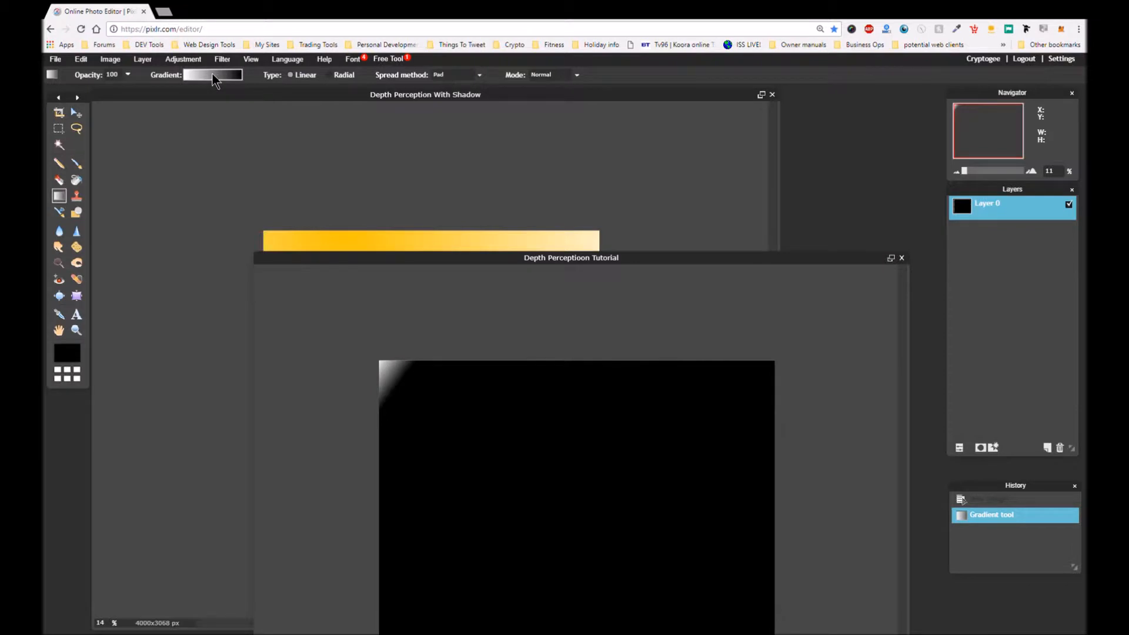
left_click_drag(402, 256, 556, 192)
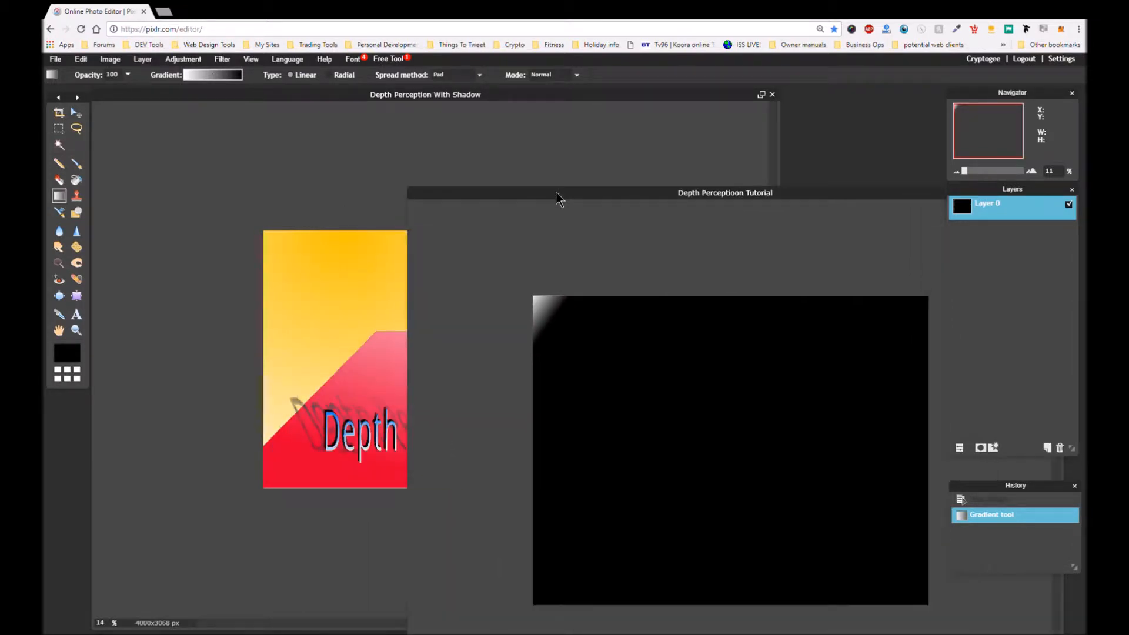
left_click(199, 74)
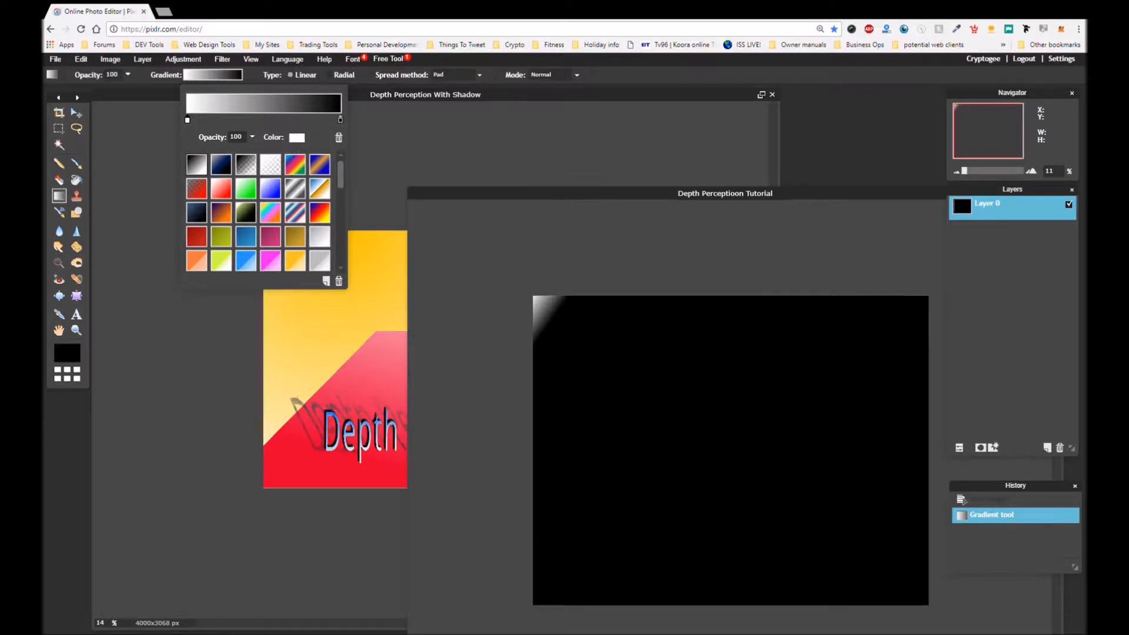
left_click(298, 139)
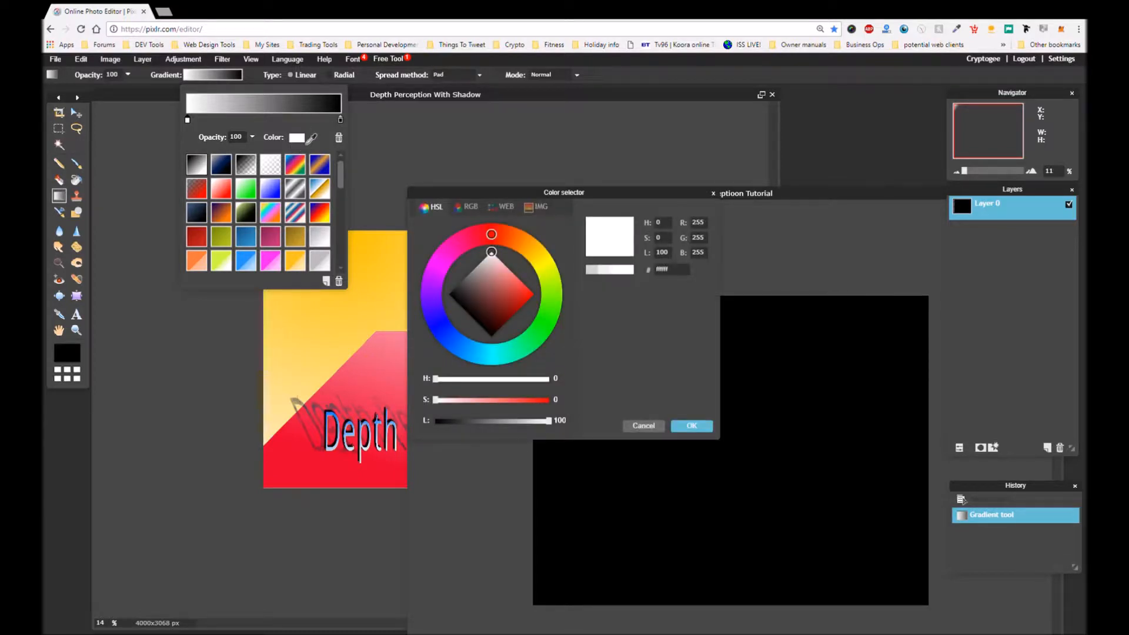
left_click(652, 429)
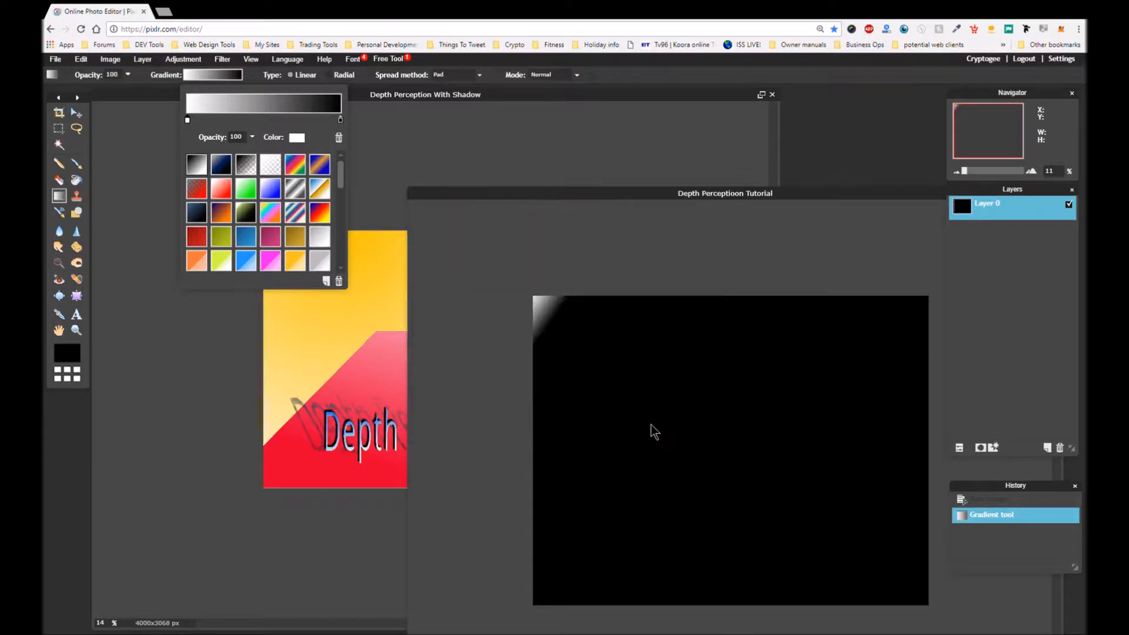
left_click(341, 122)
left_click(296, 138)
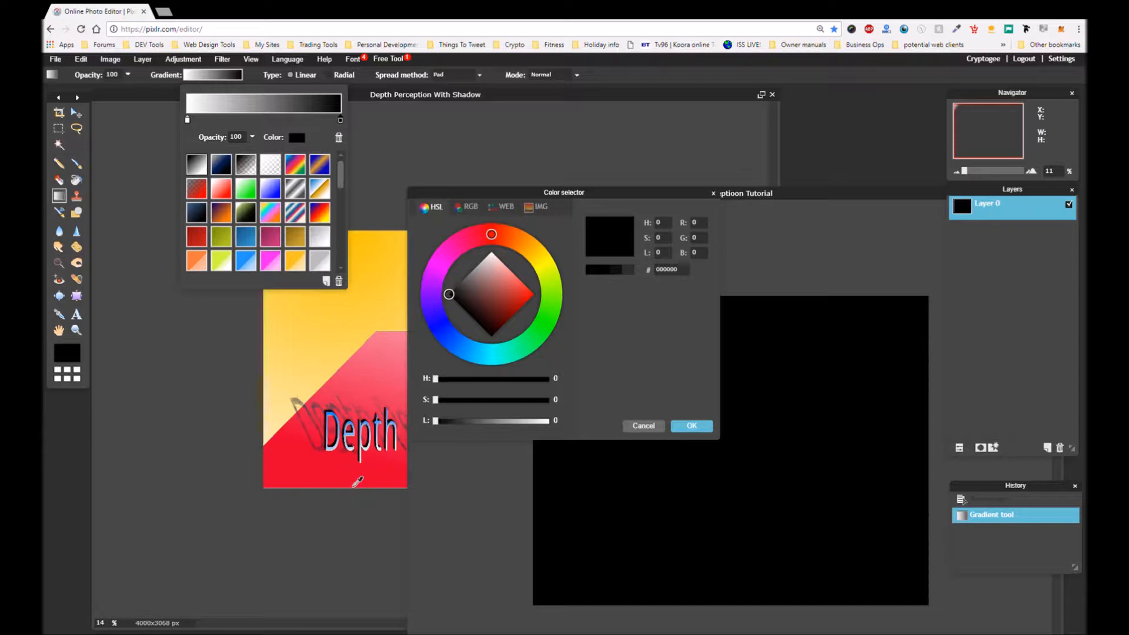
left_click(355, 477)
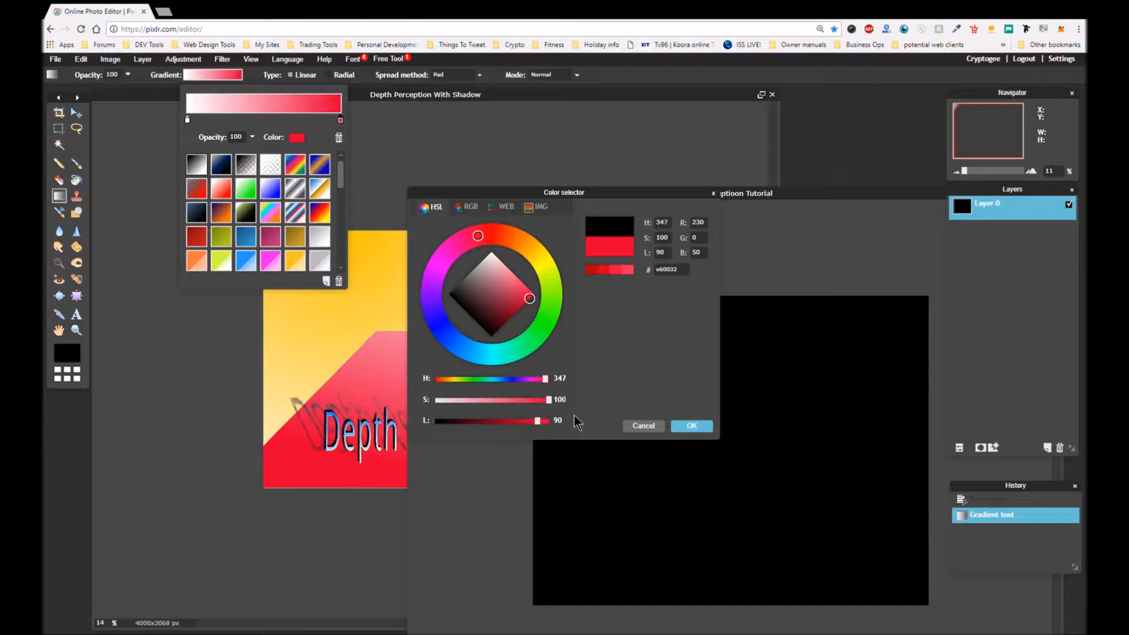
left_click(679, 432)
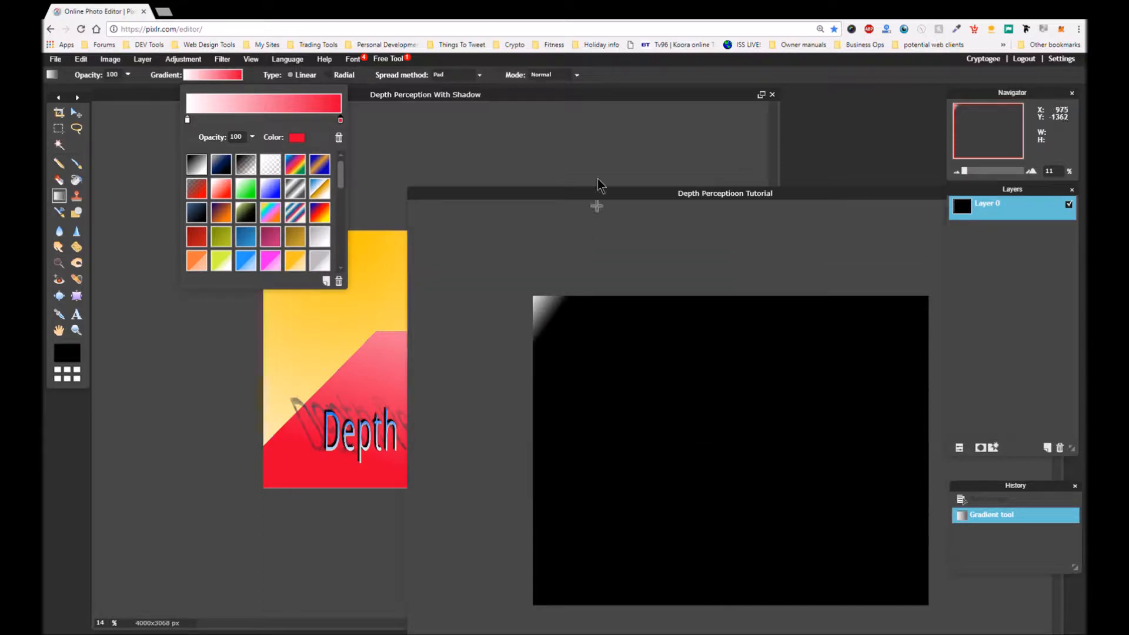
left_click(605, 194)
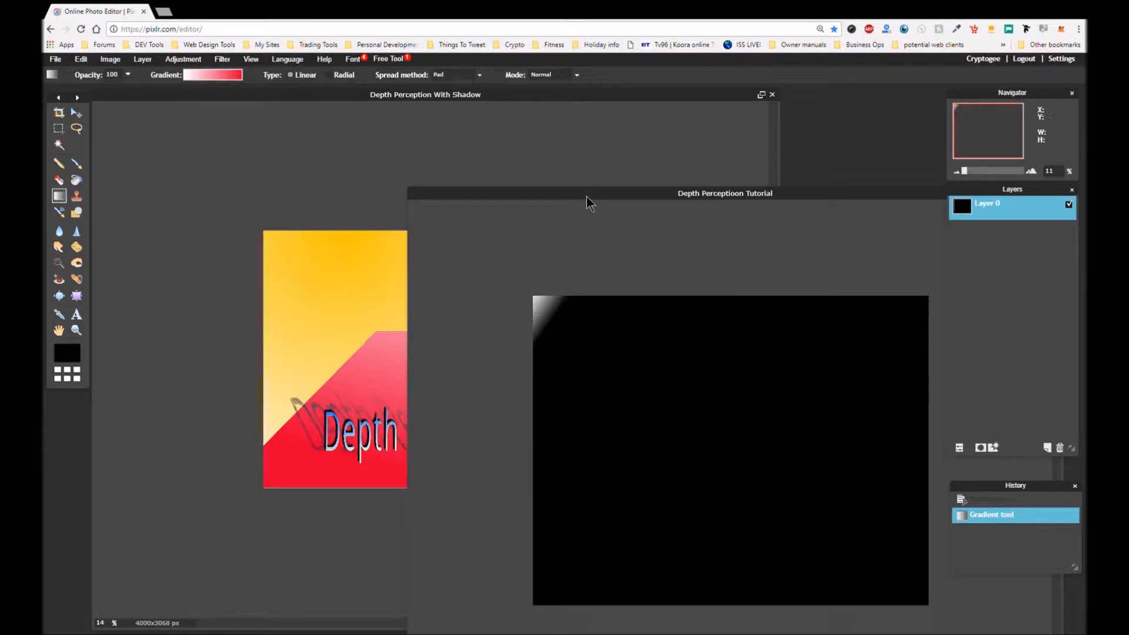
Fill the new image's layer with a white-to-red linear gradient running from the top edge down about a third of the height
left_click_drag(587, 196, 319, 97)
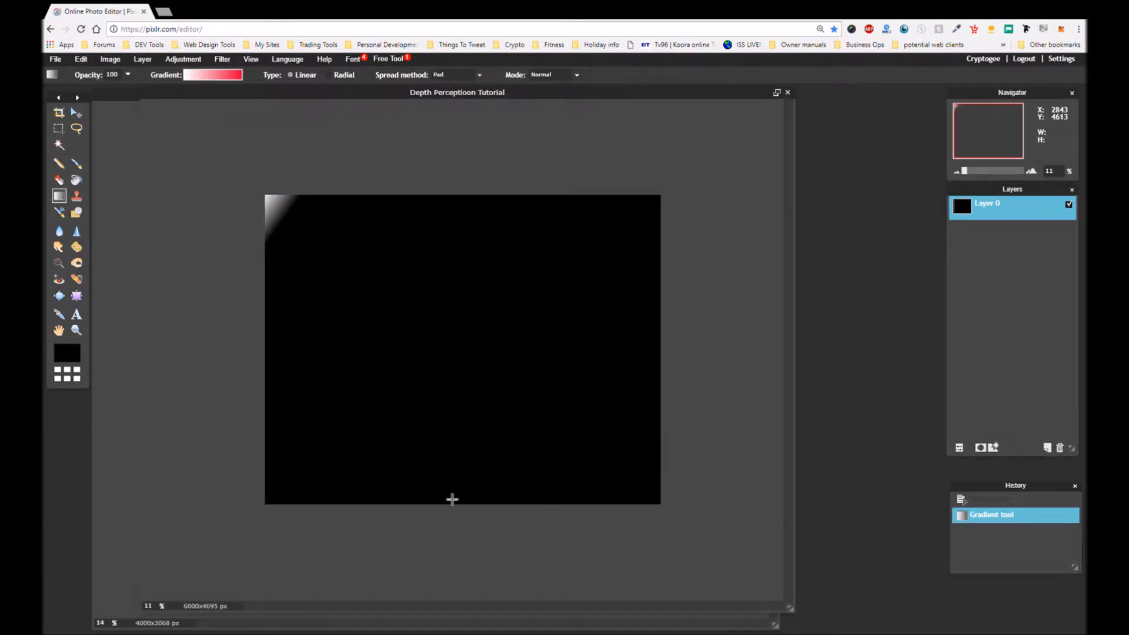
left_click_drag(451, 504, 456, 370)
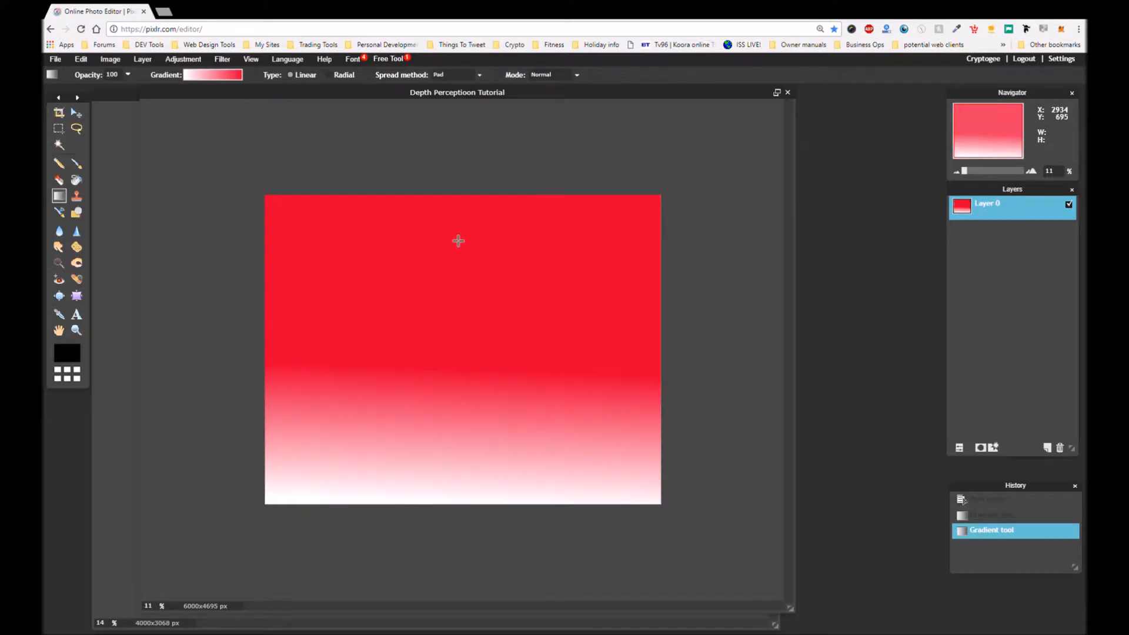
left_click_drag(477, 198, 475, 298)
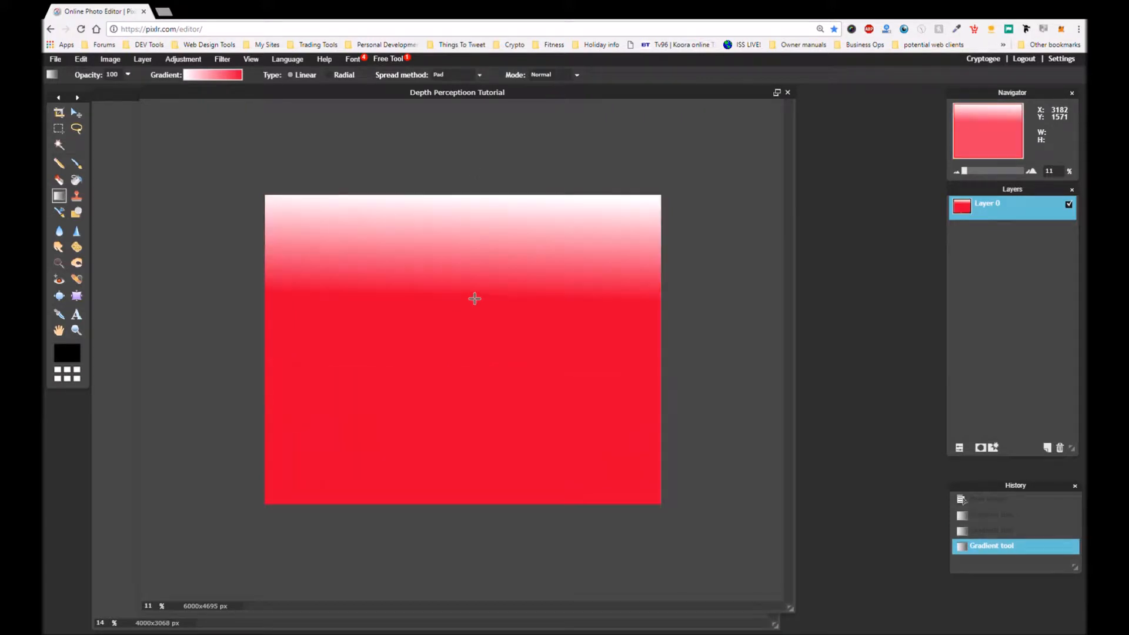
Add the black text "Depth Perception" in Verdana Regular, size 329, centred across the lower part of the red area
left_click(79, 316)
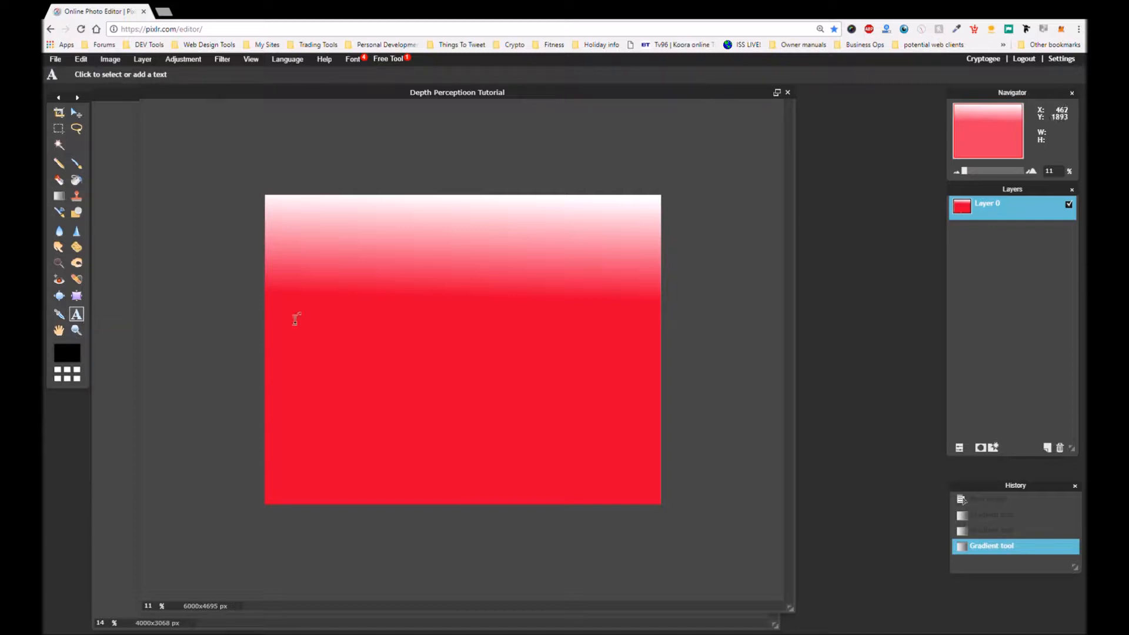
left_click(409, 340)
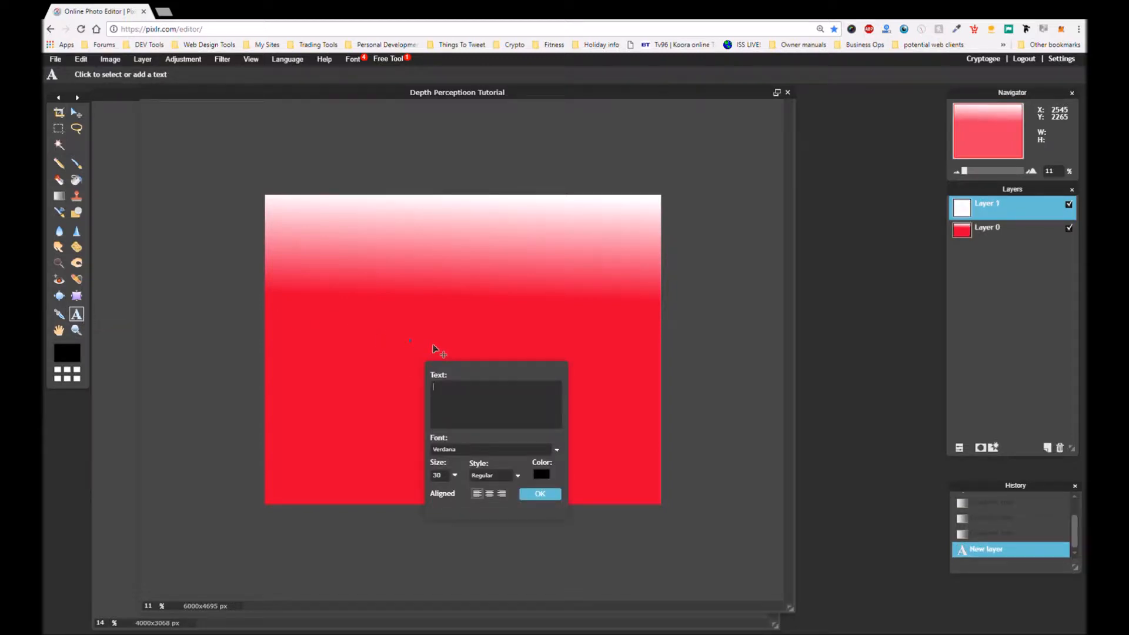
type("Depth Perception")
left_click(457, 476)
left_click(418, 490)
left_click_drag(417, 489, 426, 489)
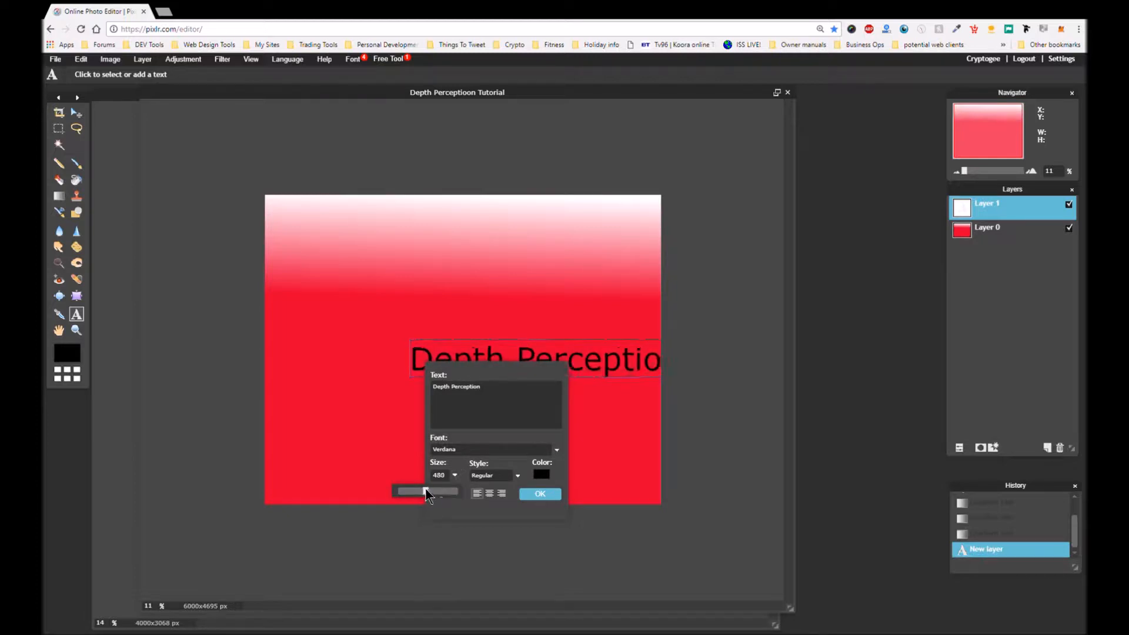
left_click_drag(559, 348, 486, 359)
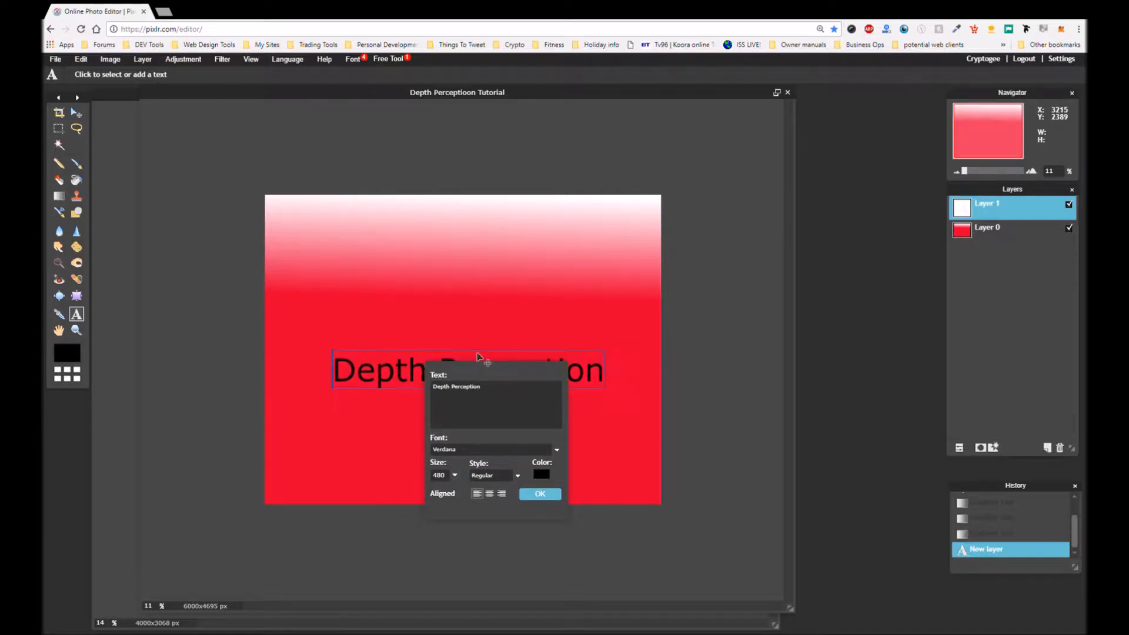
scroll(490, 337, "down", 1)
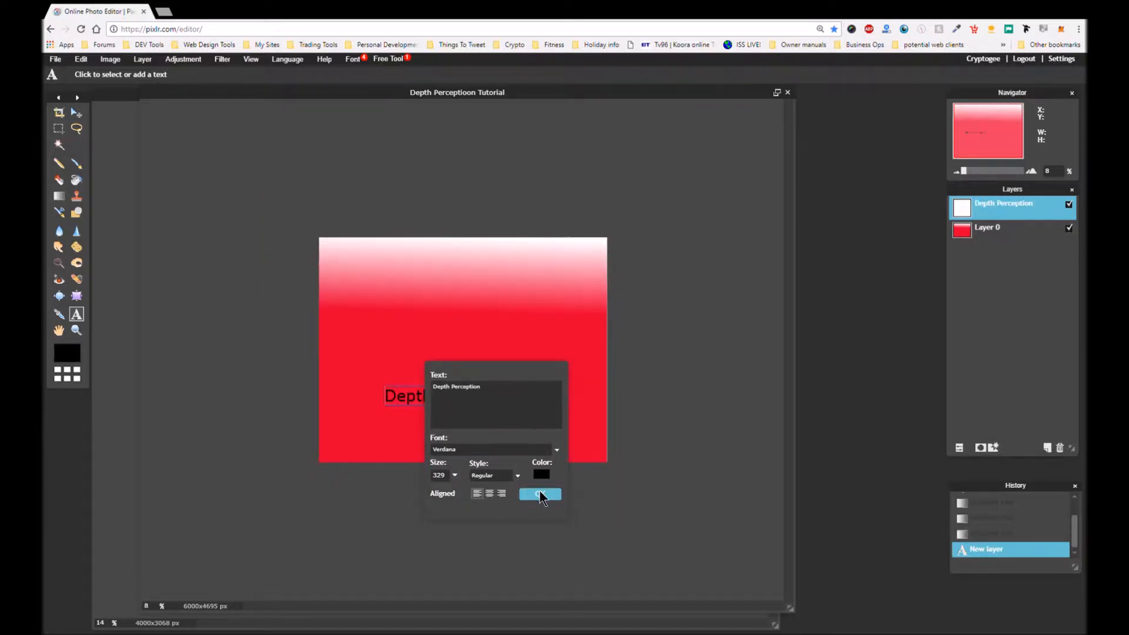
left_click(540, 495)
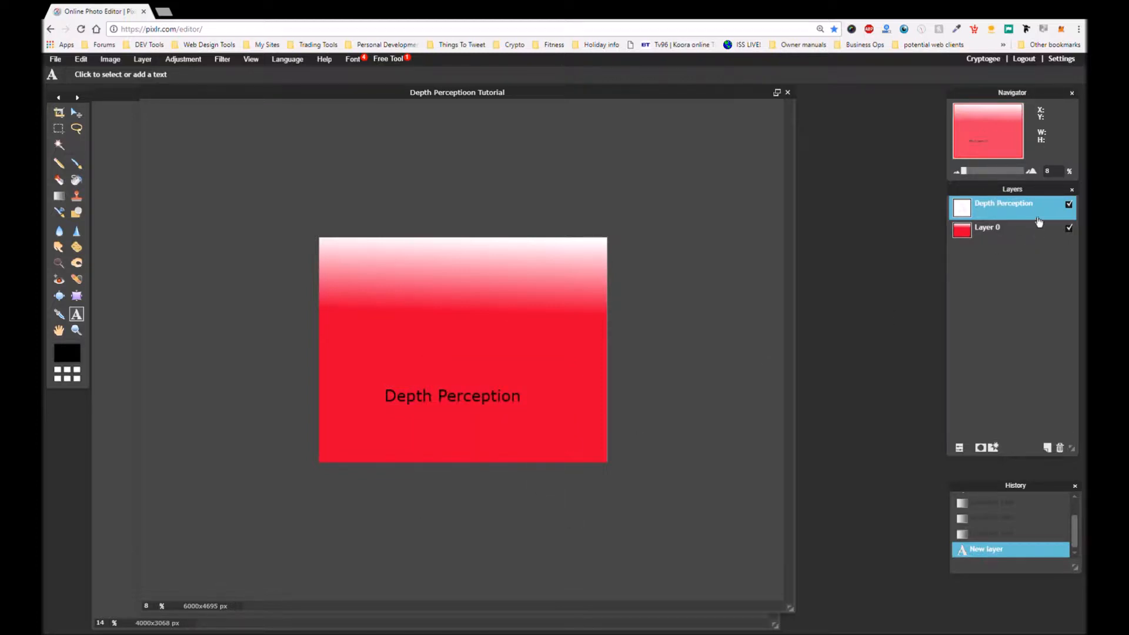
Rename the text layer to "Original Text" and the gradient background layer to "Back 1"
double_click(1013, 209)
type("Original Text")
left_click(1000, 232)
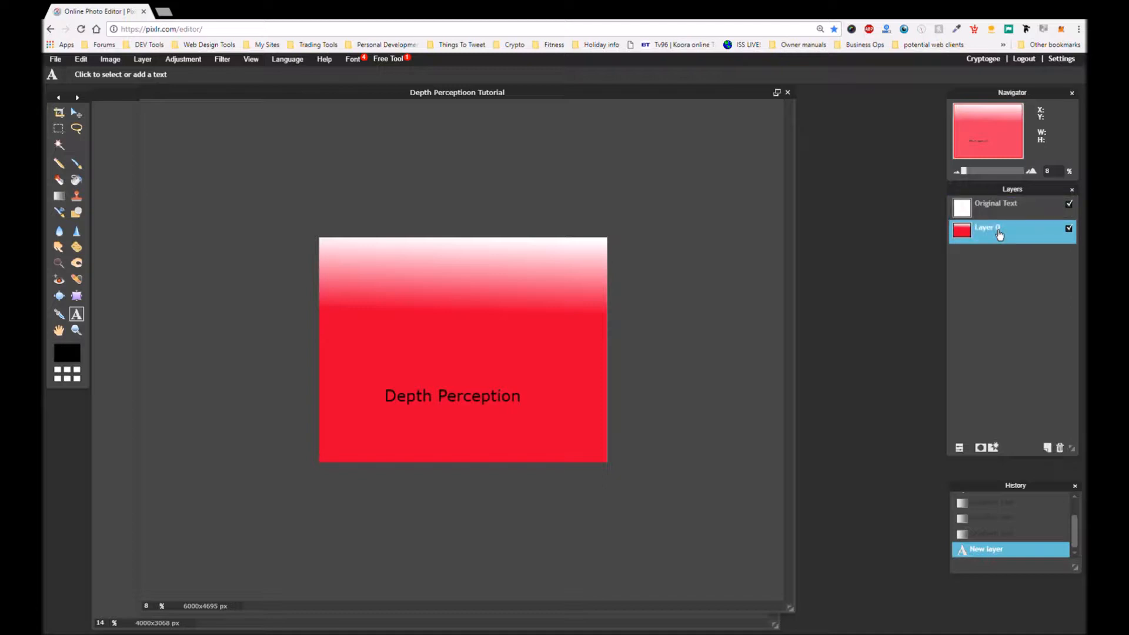
double_click(999, 233)
type("Back 1")
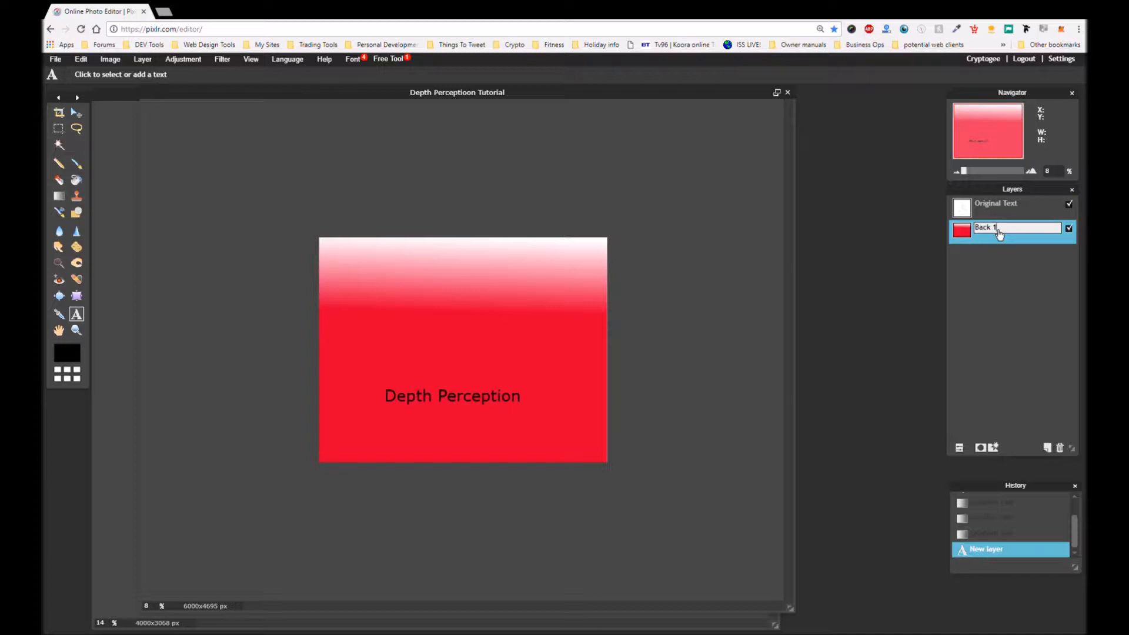
left_click(1031, 246)
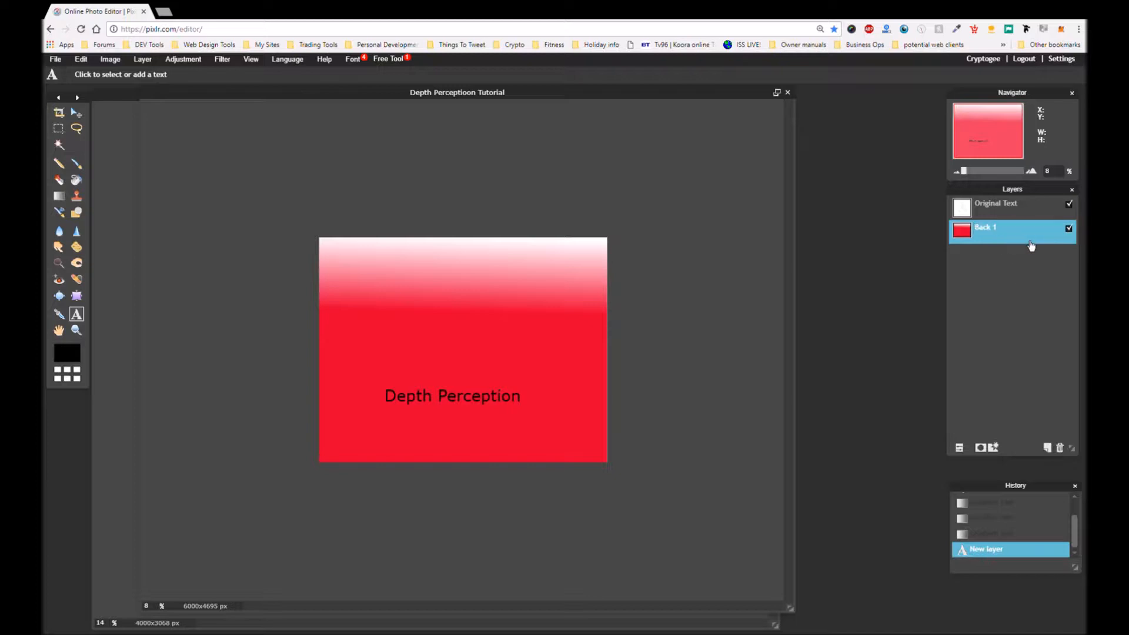
Rasterize the Original Text layer
left_click(1043, 213)
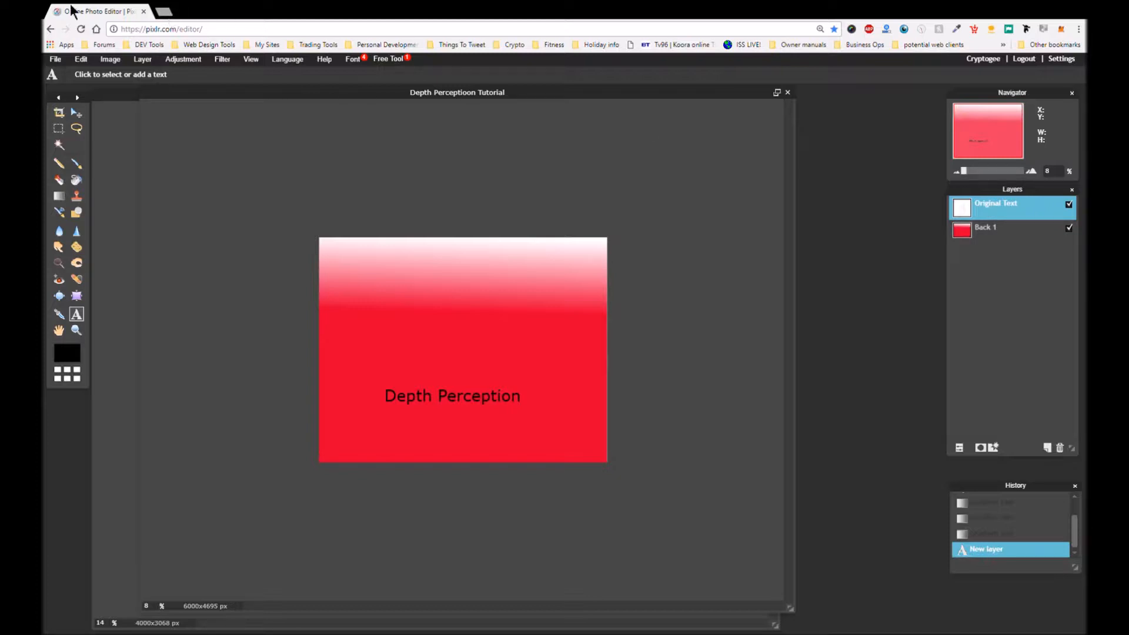
left_click(143, 59)
left_click(206, 222)
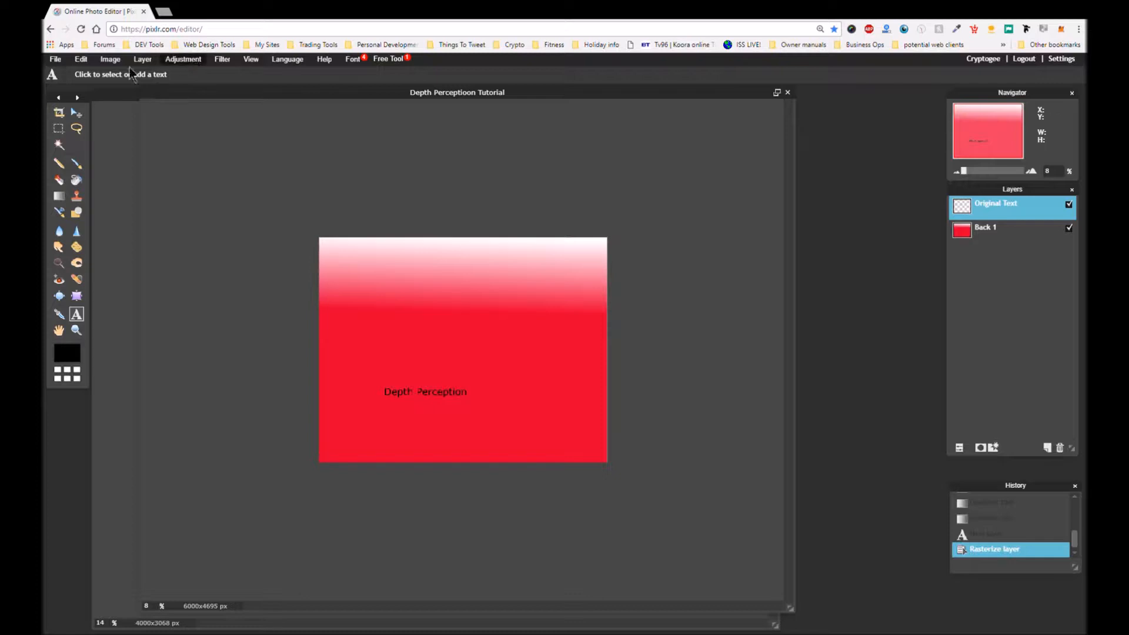
Enlarge the rasterized text with Free transform to about 60% of the image width and apply the change
left_click(80, 60)
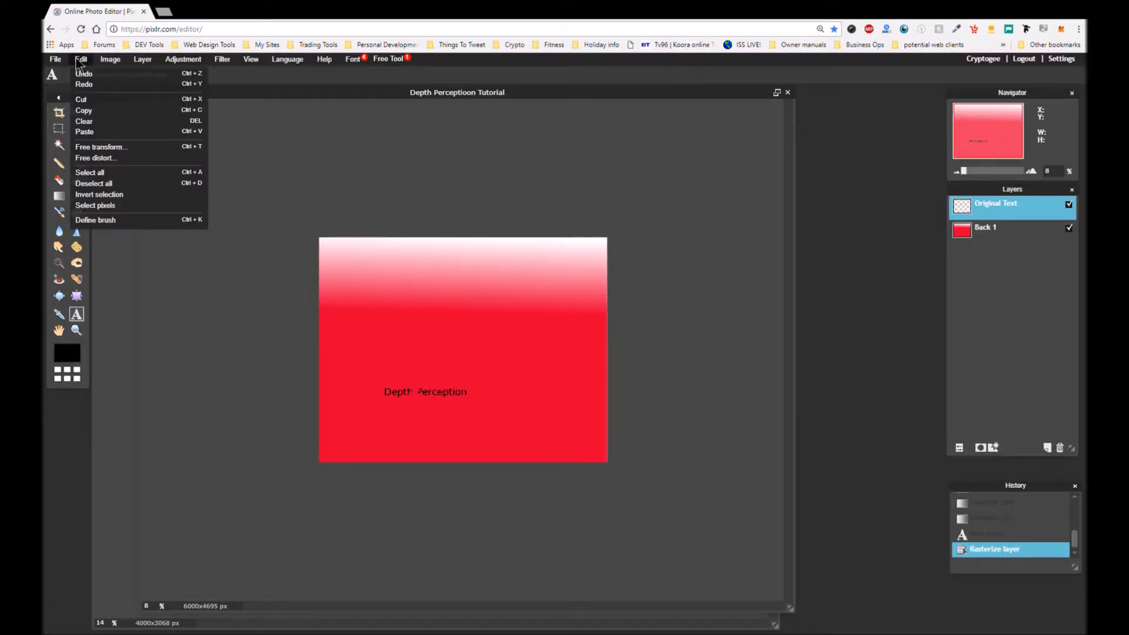
left_click(116, 148)
left_click_drag(466, 399, 556, 405)
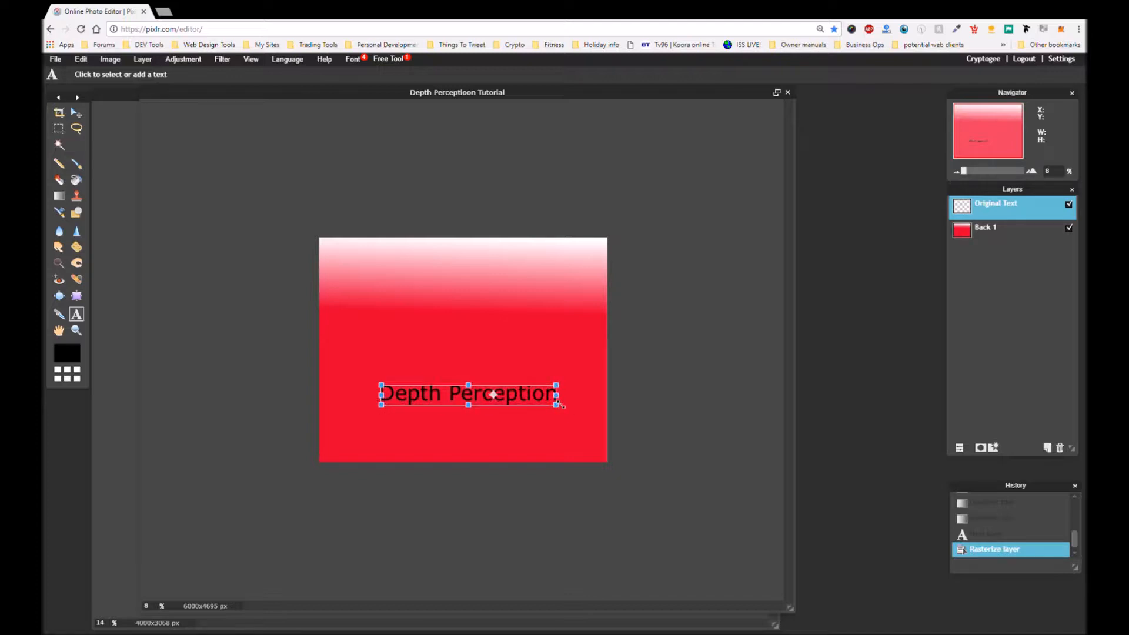
left_click(476, 344)
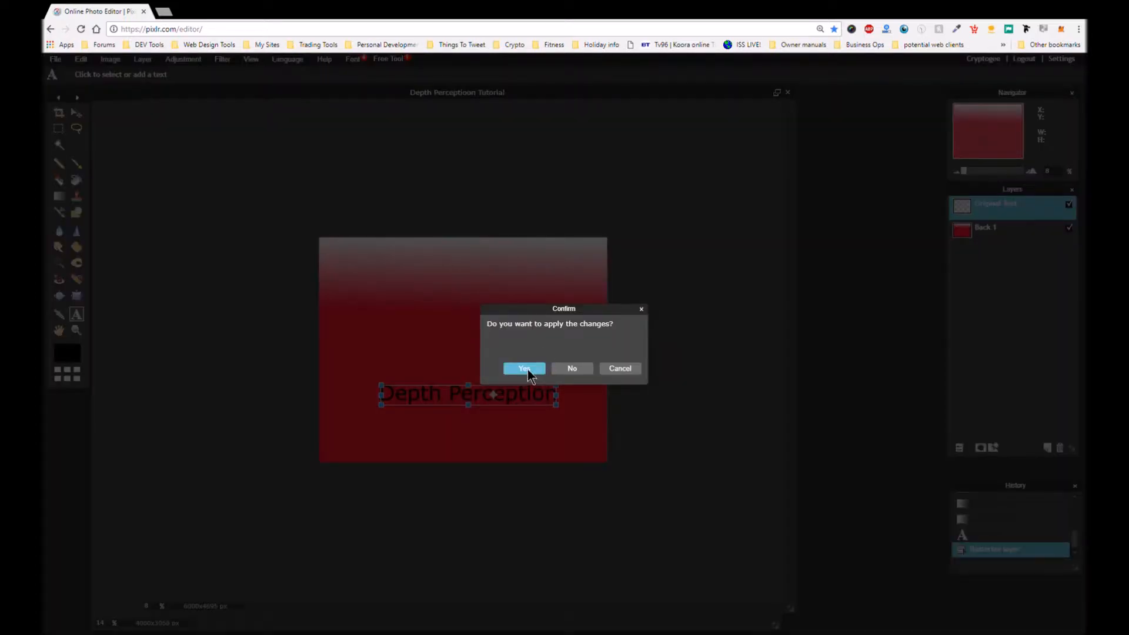
left_click(524, 369)
left_click(529, 369)
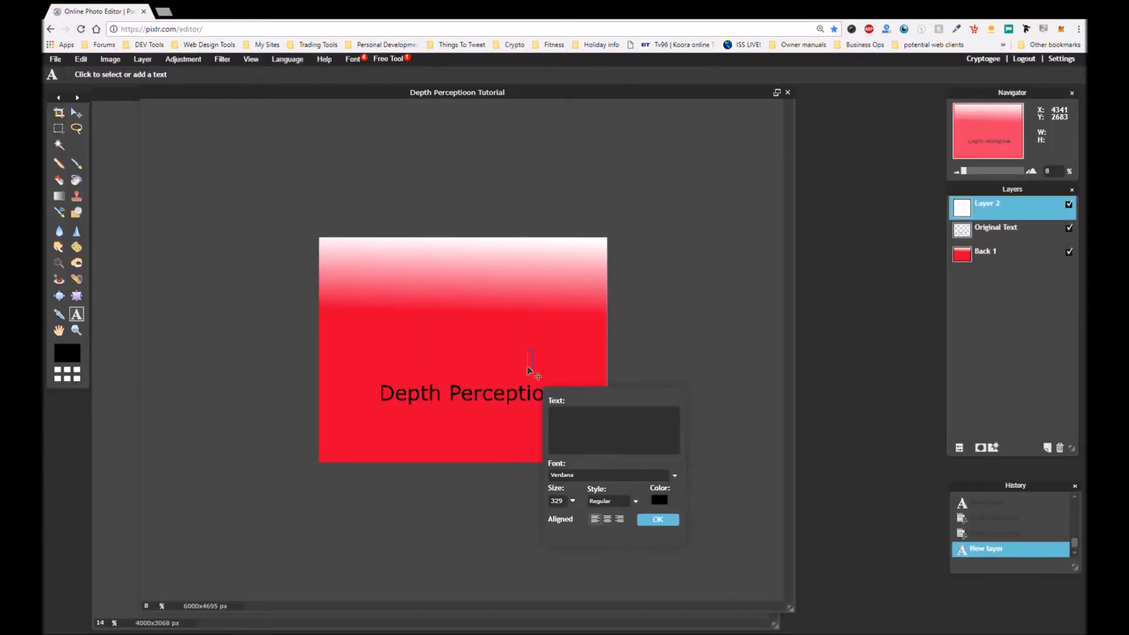
left_click(669, 522)
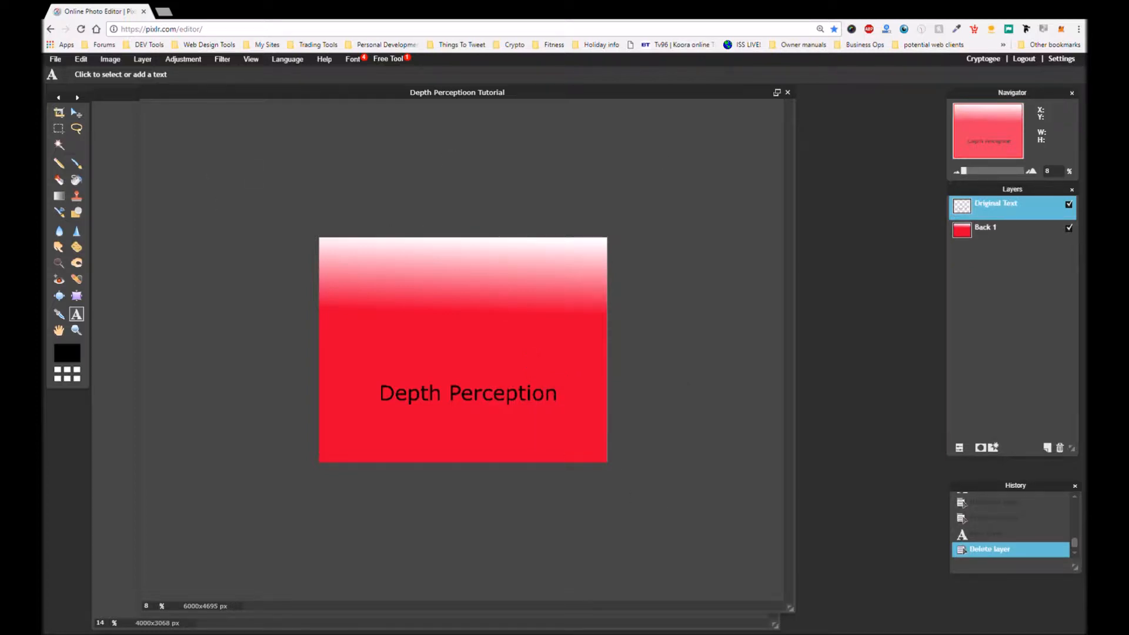
Free distort the Back 1 layer into a trapezoid with a short upper edge near the image centre, and reselect the Original Text layer
left_click(1001, 230)
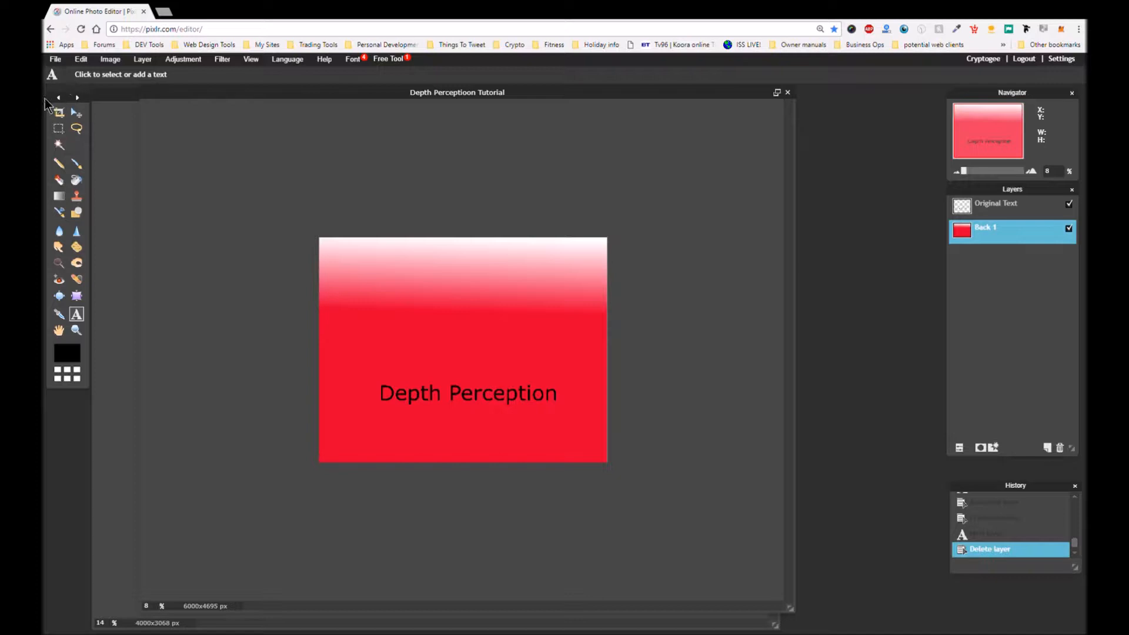
left_click(82, 60)
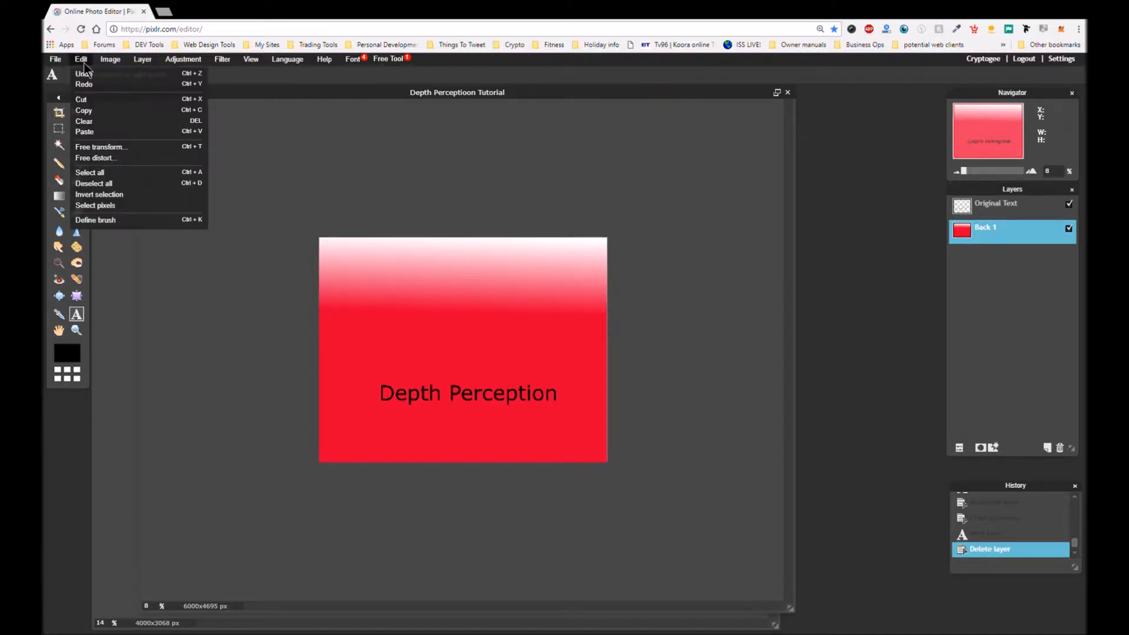
left_click(110, 160)
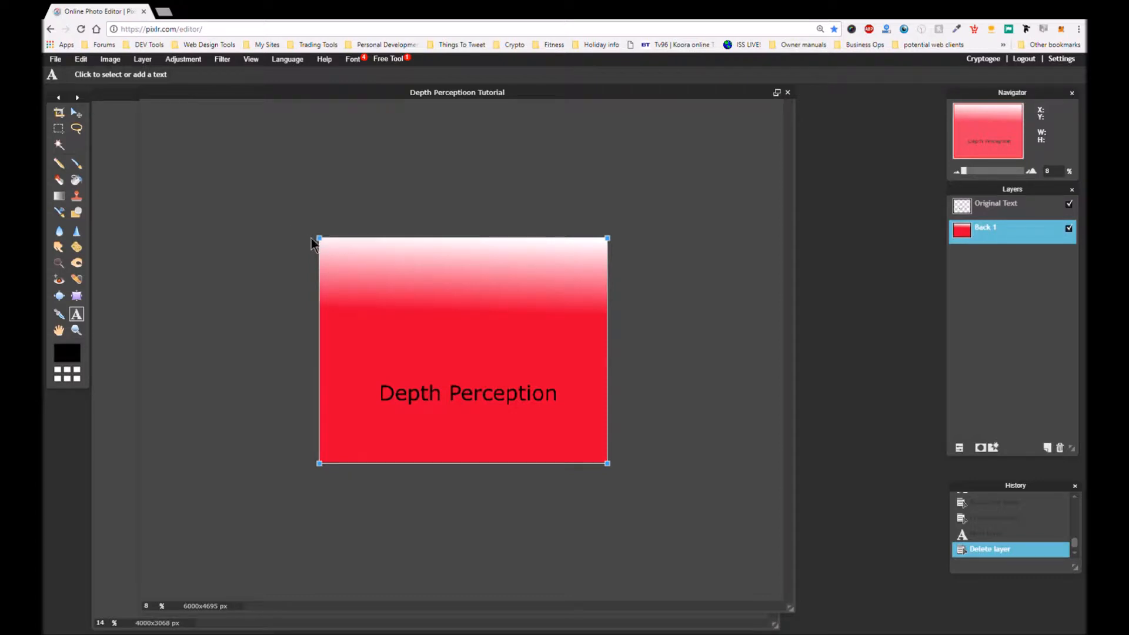
left_click_drag(319, 239, 436, 332)
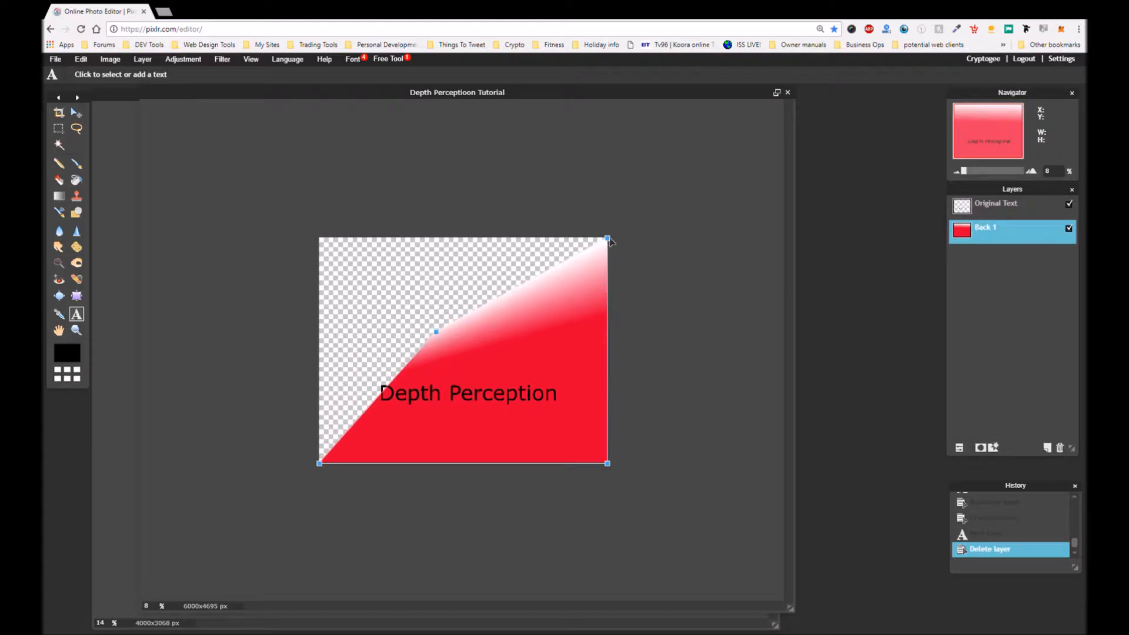
left_click_drag(607, 238, 491, 331)
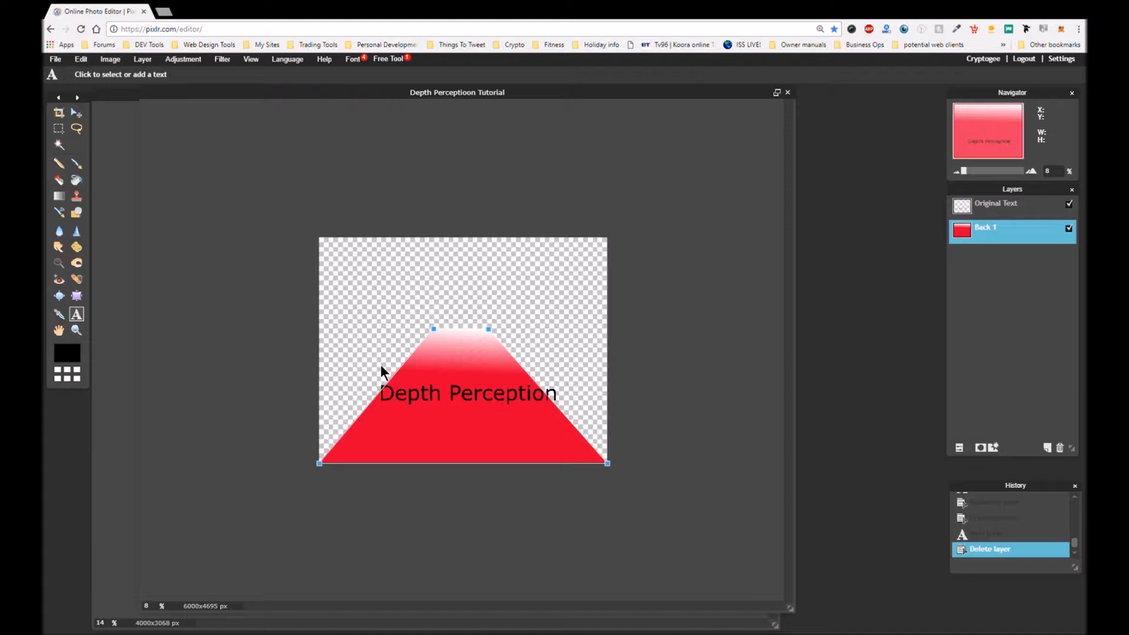
left_click(1007, 208)
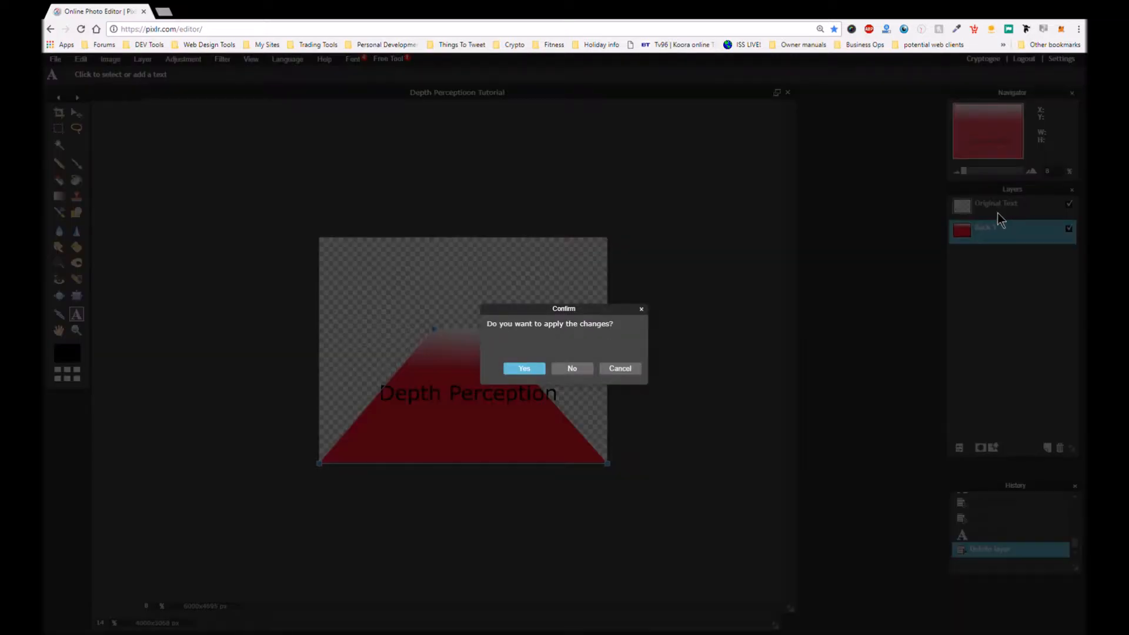
left_click(524, 369)
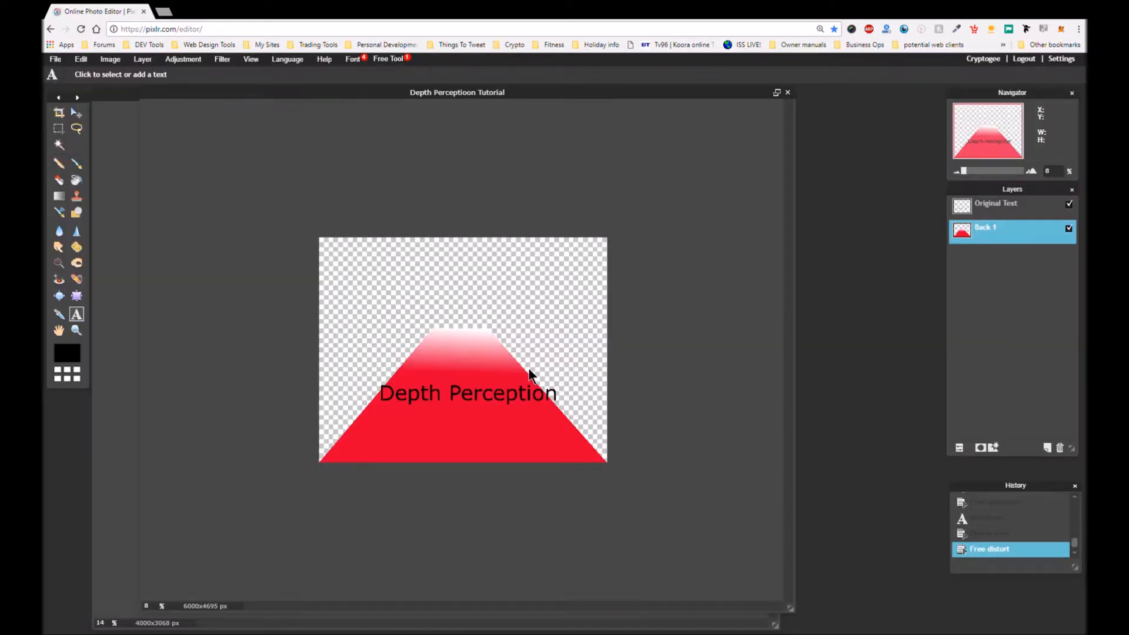
left_click(990, 211)
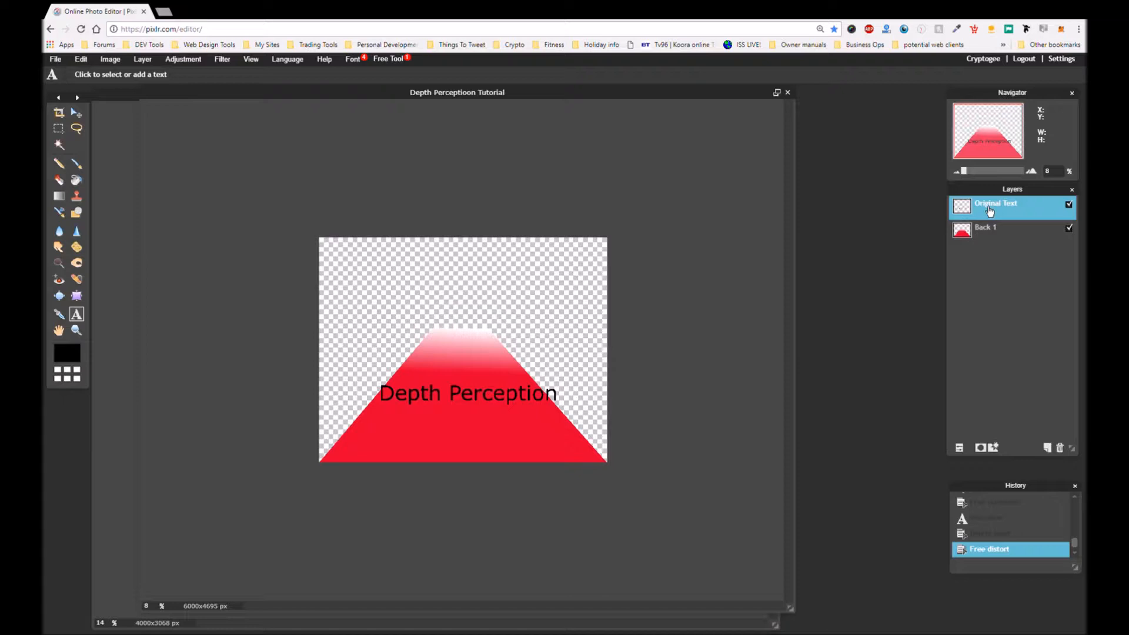
left_click(993, 448)
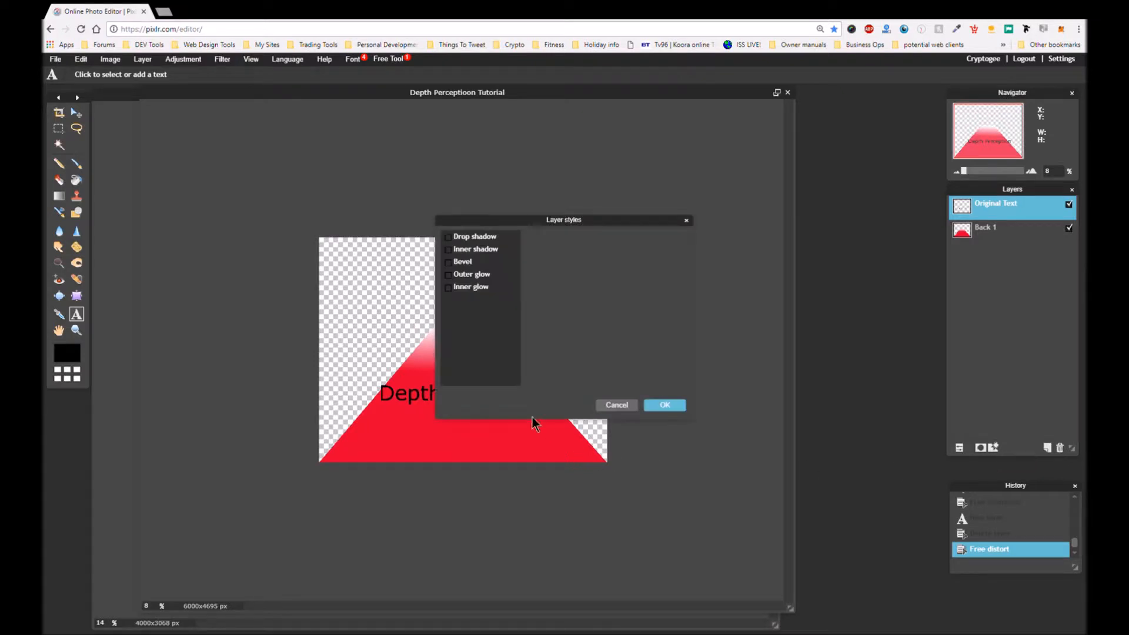
left_click(445, 237)
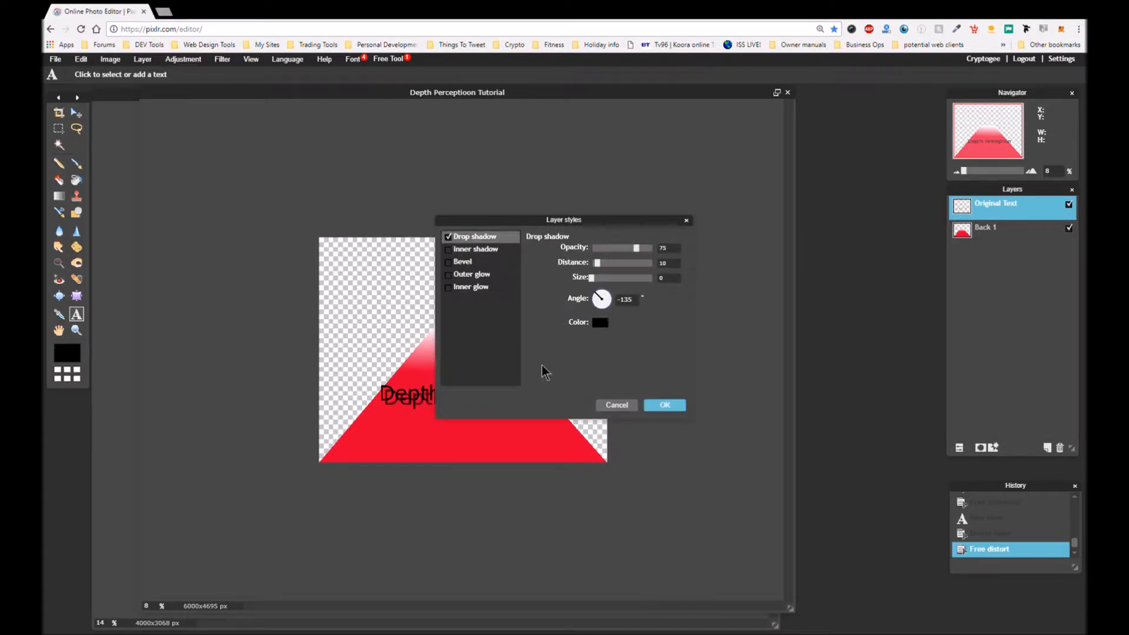
left_click(624, 407)
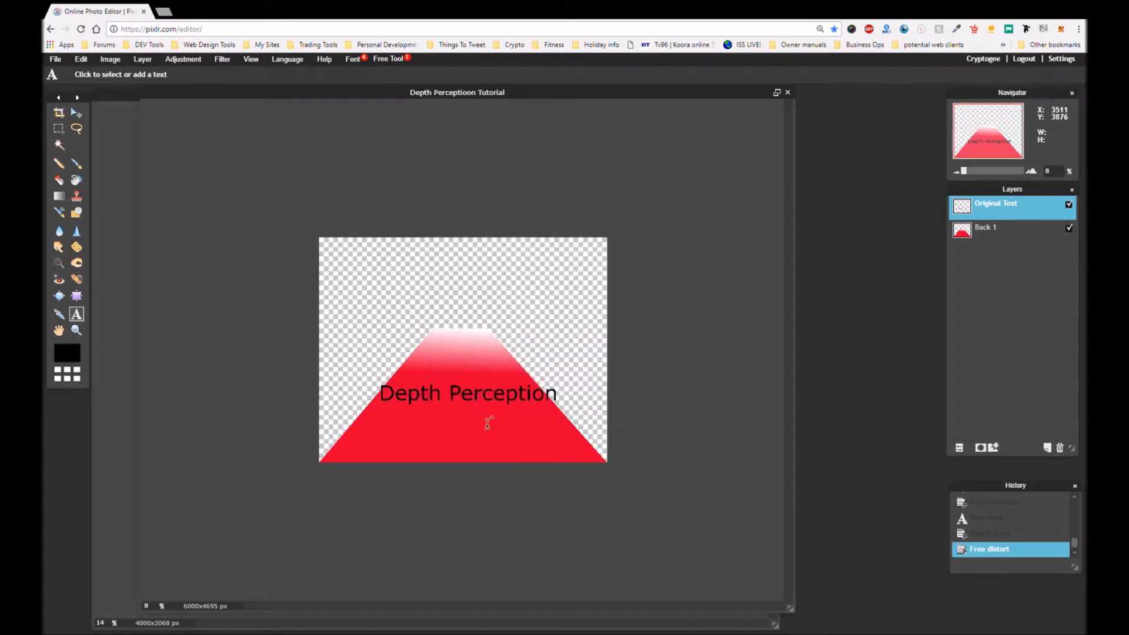
Add a drop shadow to the Original Text layer with distance 6, size 0 and angle 49
scroll(469, 410, "down", 1)
scroll(467, 412, "up", 3)
scroll(468, 412, "up", 1)
scroll(468, 406, "down", 1)
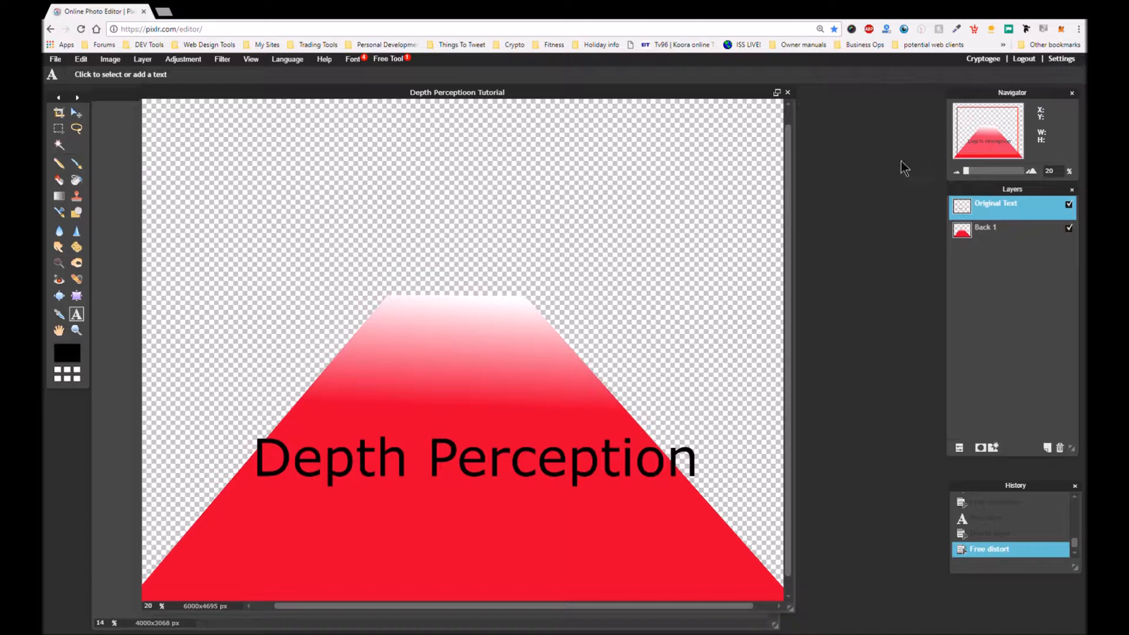
left_click_drag(788, 198, 792, 264)
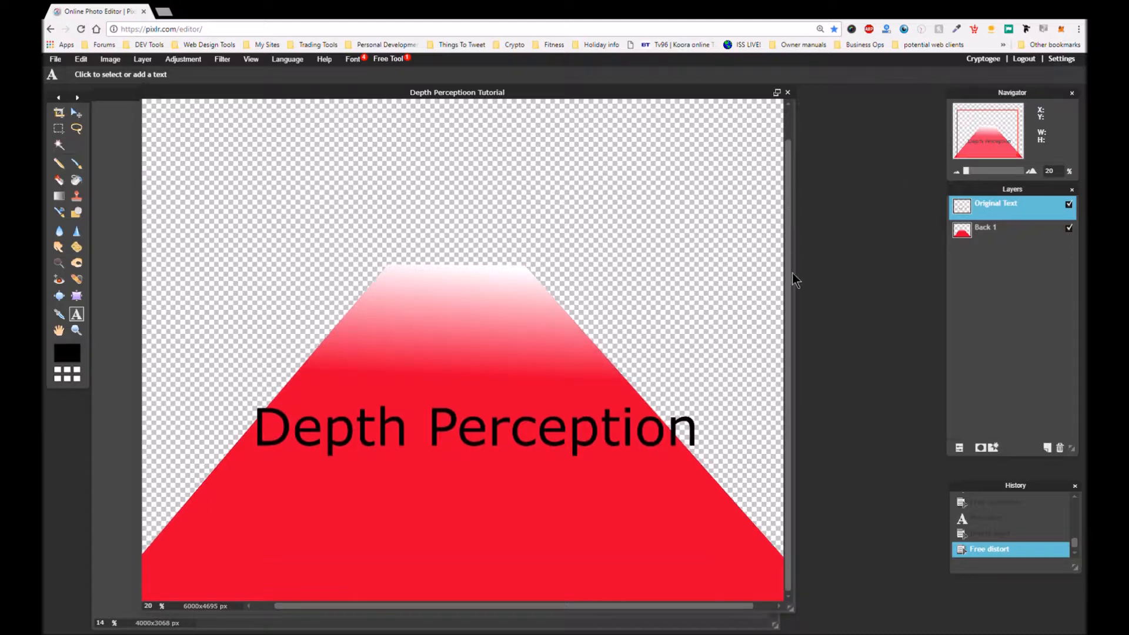
left_click(993, 446)
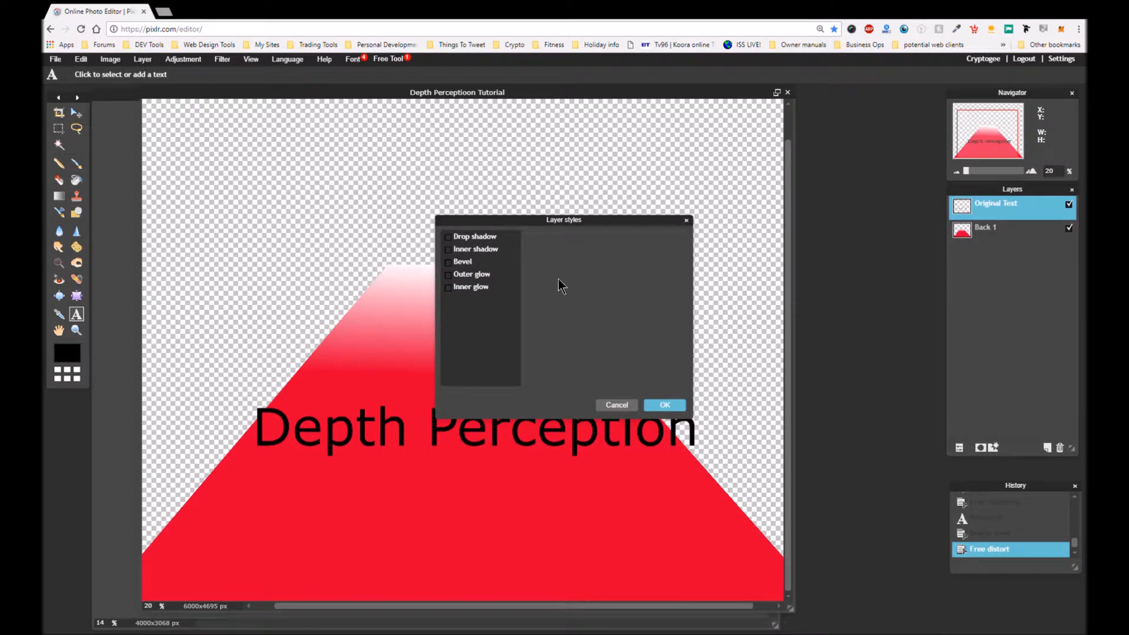
left_click(499, 237)
left_click_drag(507, 222, 592, 216)
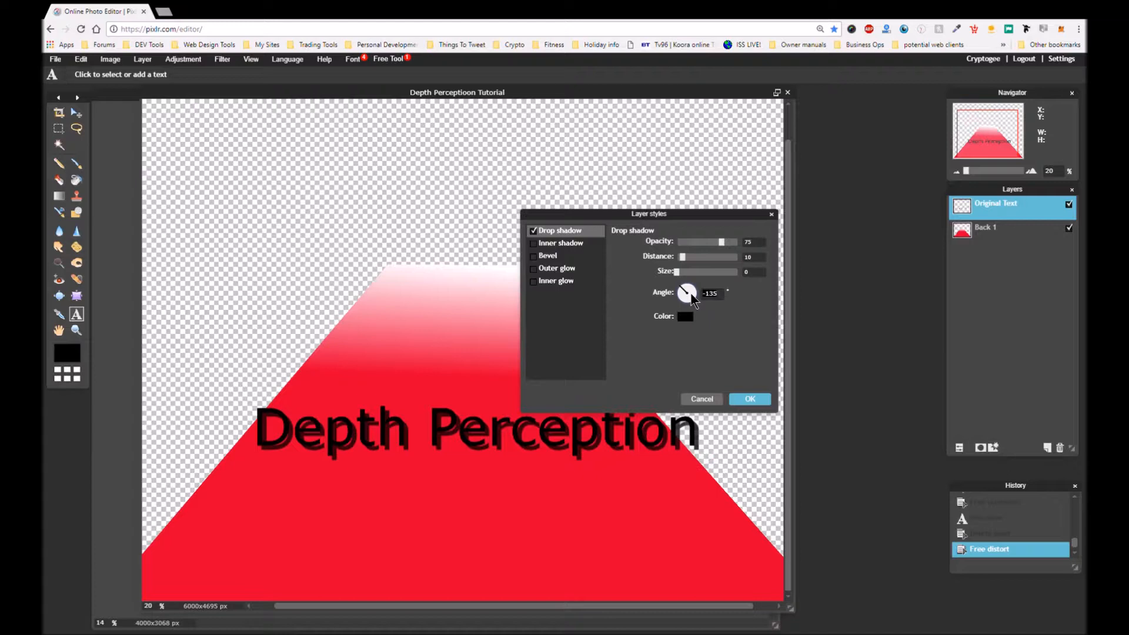
left_click(692, 296)
left_click(691, 299)
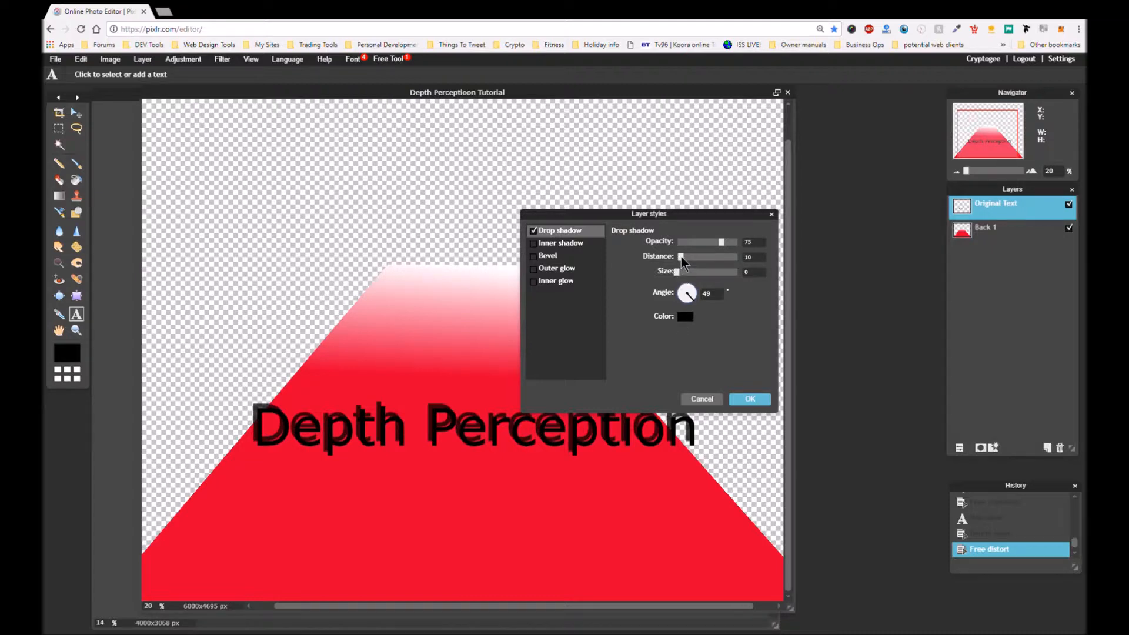
left_click_drag(681, 257, 680, 258)
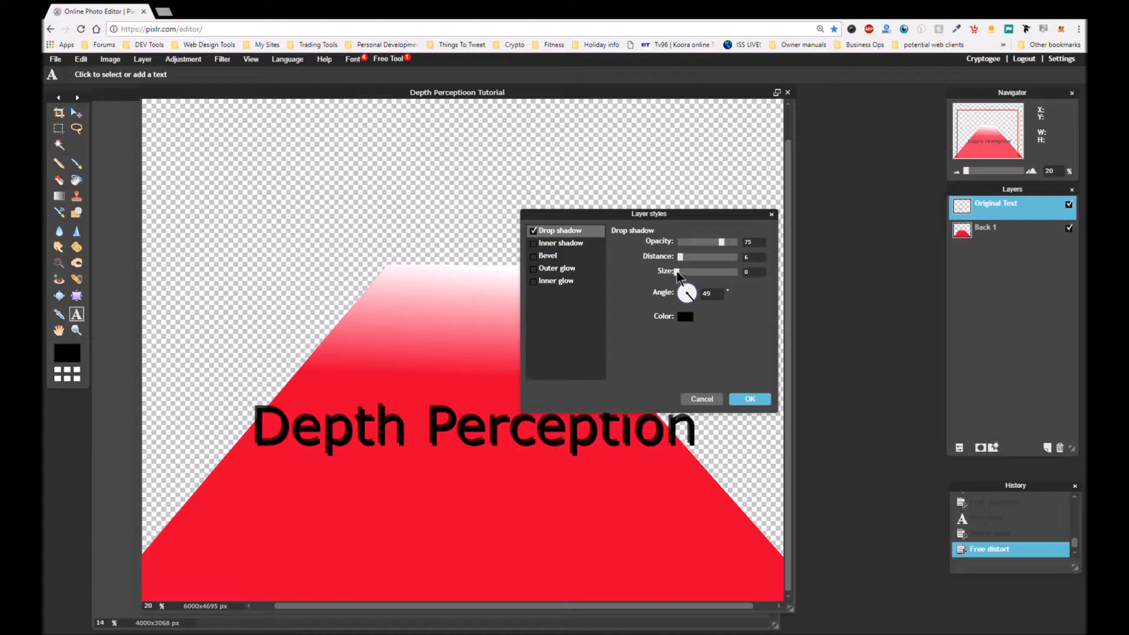
left_click_drag(677, 272, 666, 265)
Add an outer glow to the text in black 000000 with hardness 0 and opacity 73
left_click(552, 267)
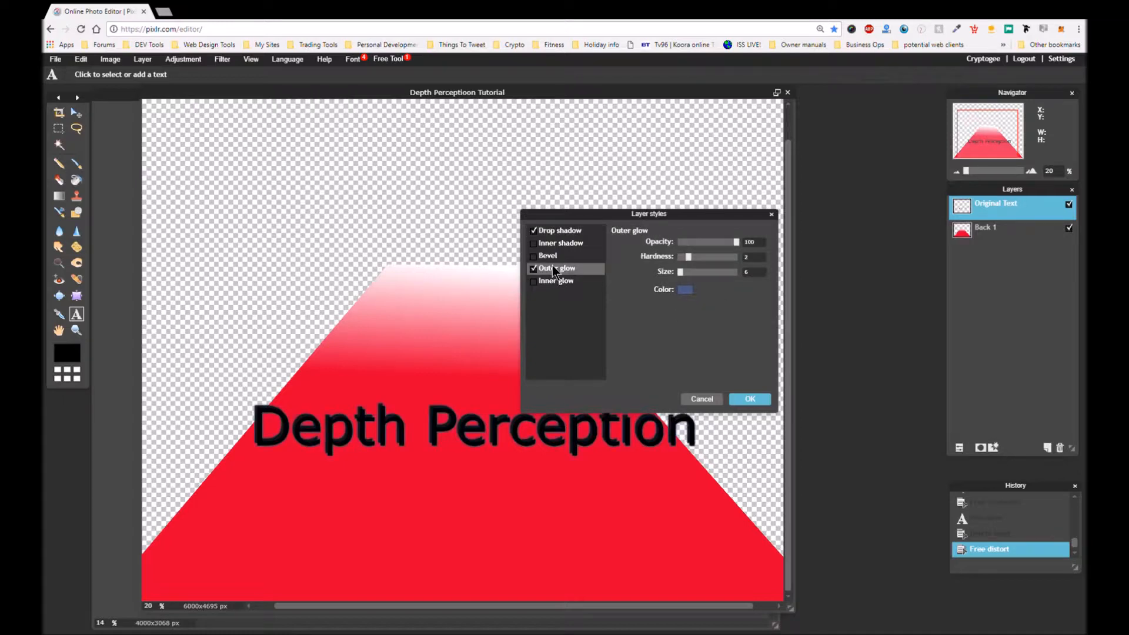
left_click(686, 289)
left_click_drag(572, 259, 535, 286)
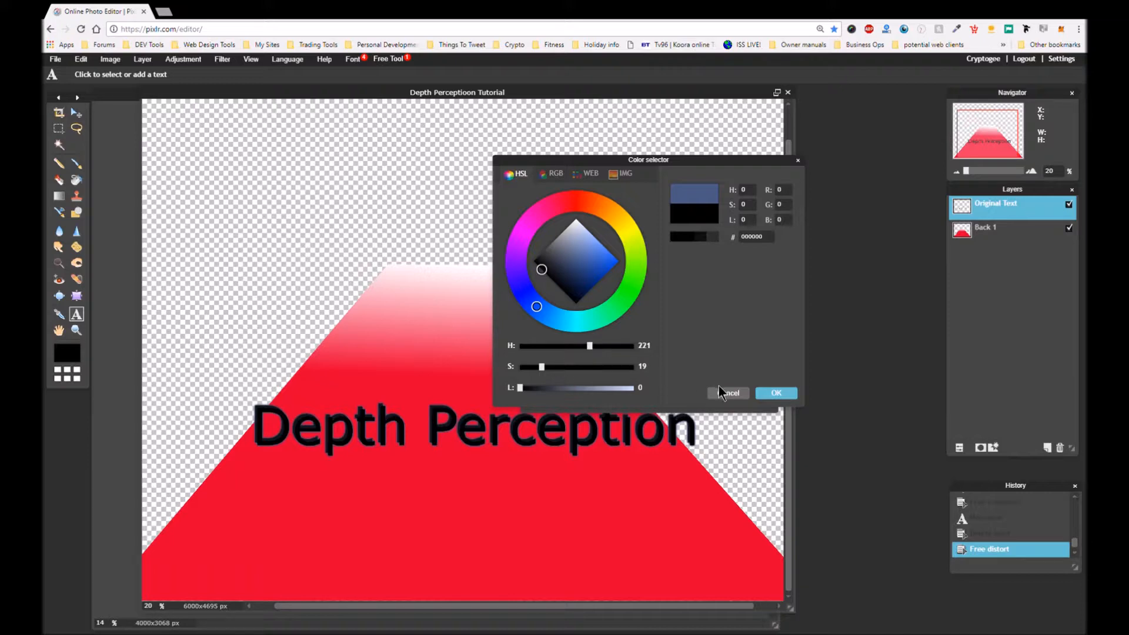
left_click(774, 393)
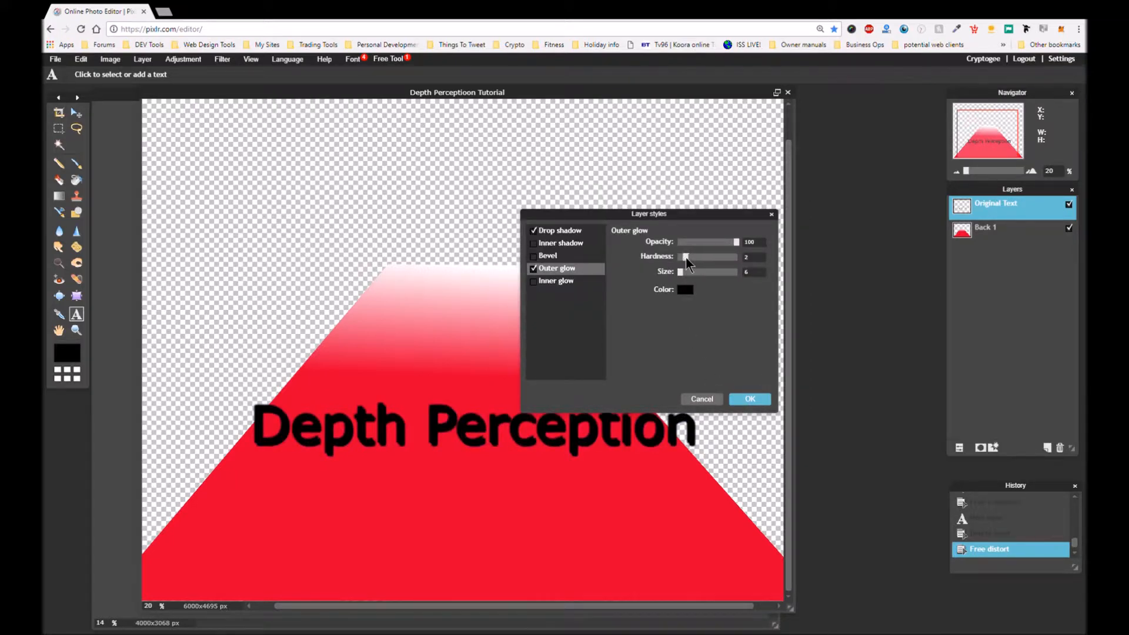
left_click_drag(686, 257, 676, 263)
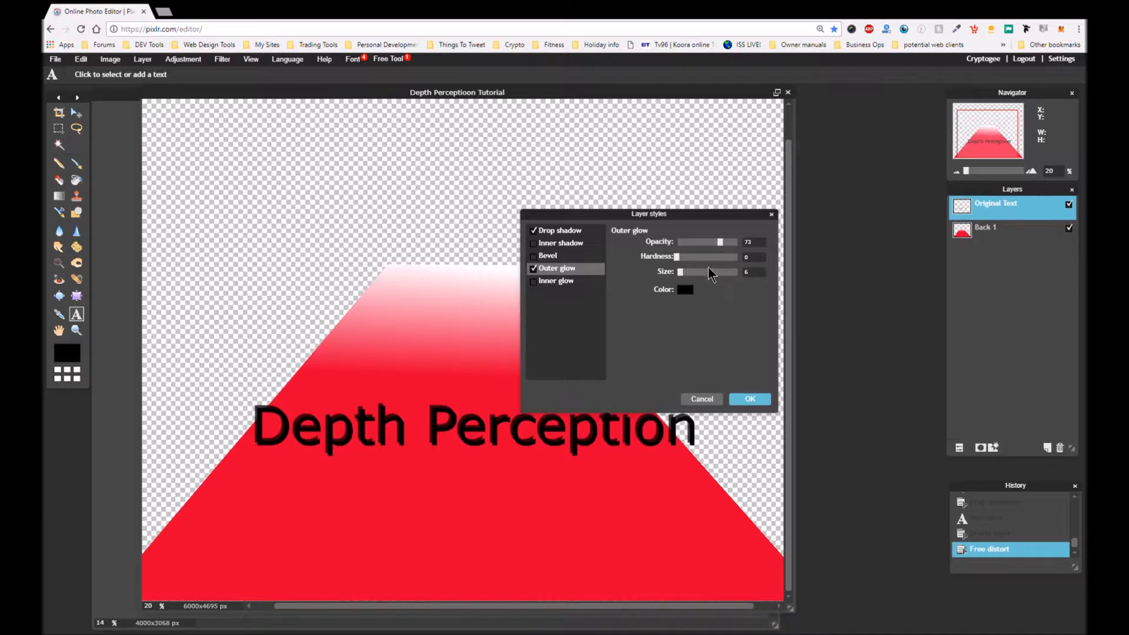
Add a bevel to the text with style Outer, shadow opacity 0 and angle 28
left_click(543, 256)
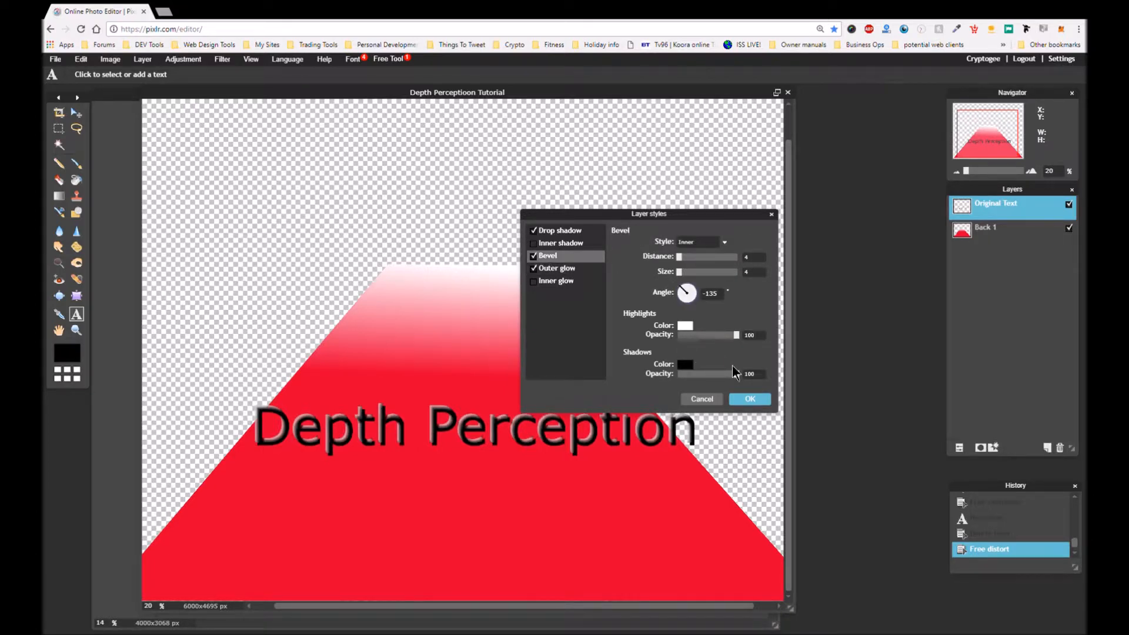
left_click_drag(737, 375, 677, 374)
left_click(689, 243)
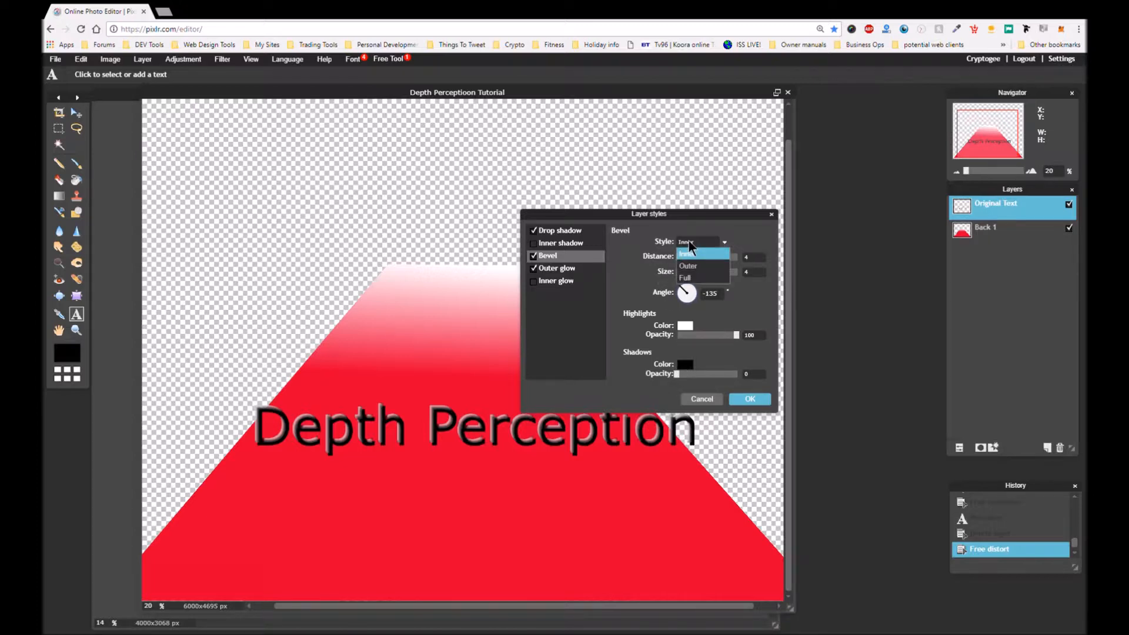
left_click(689, 267)
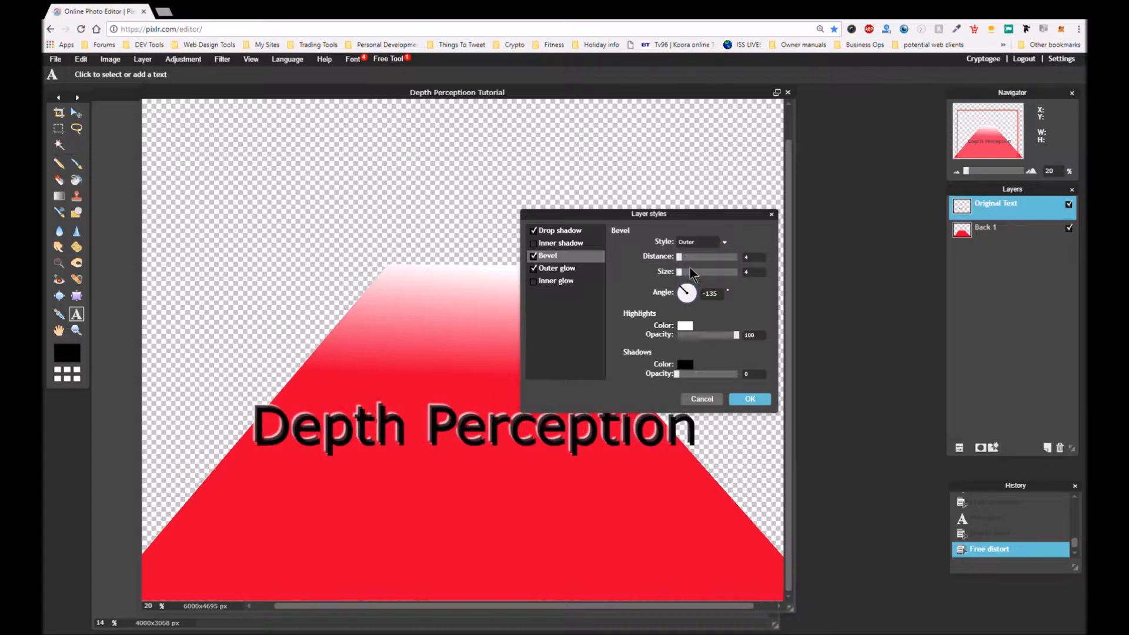
left_click_drag(684, 287, 702, 301)
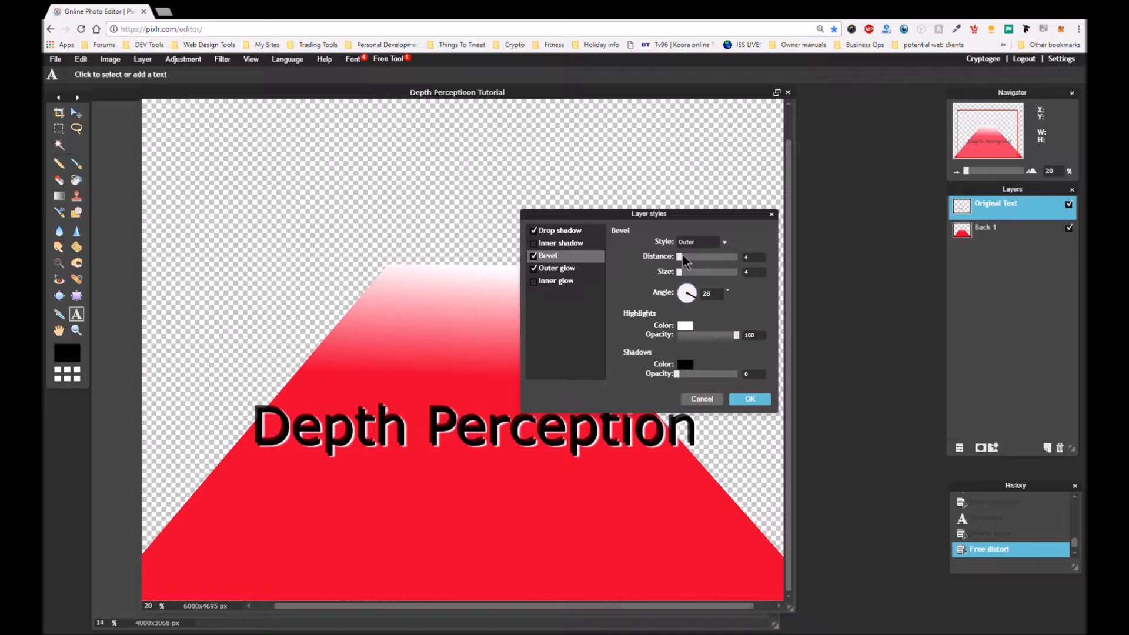
Try an exaggerated bevel with distance 100, shadow opacity 63 and angle 37
left_click_drag(678, 255, 756, 284)
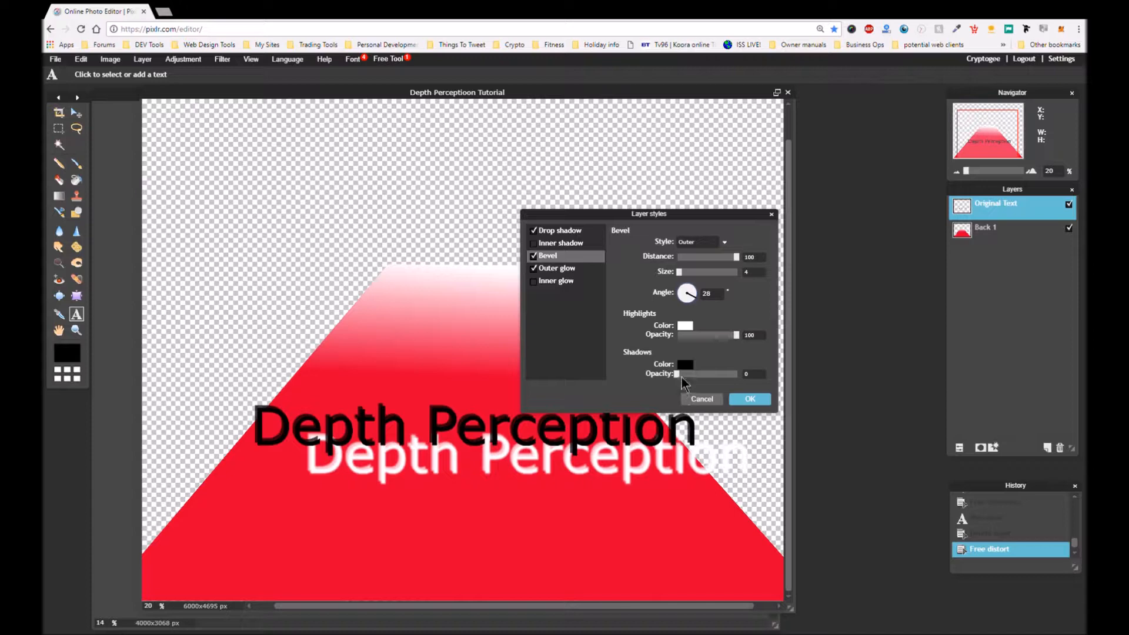
left_click_drag(677, 375, 715, 377)
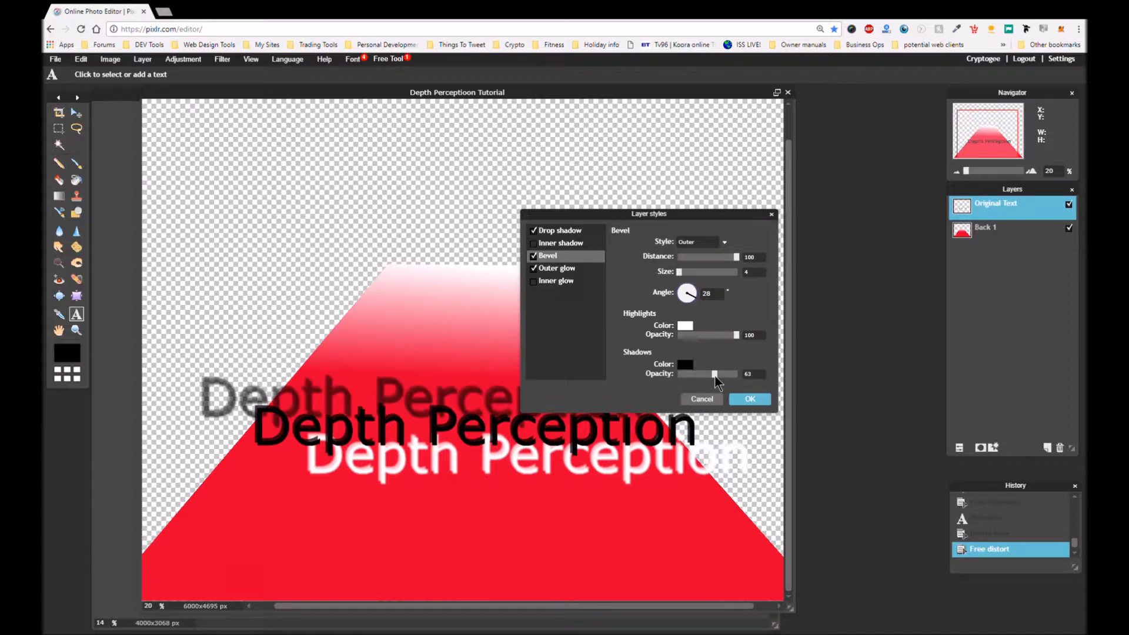
left_click_drag(696, 300, 717, 317)
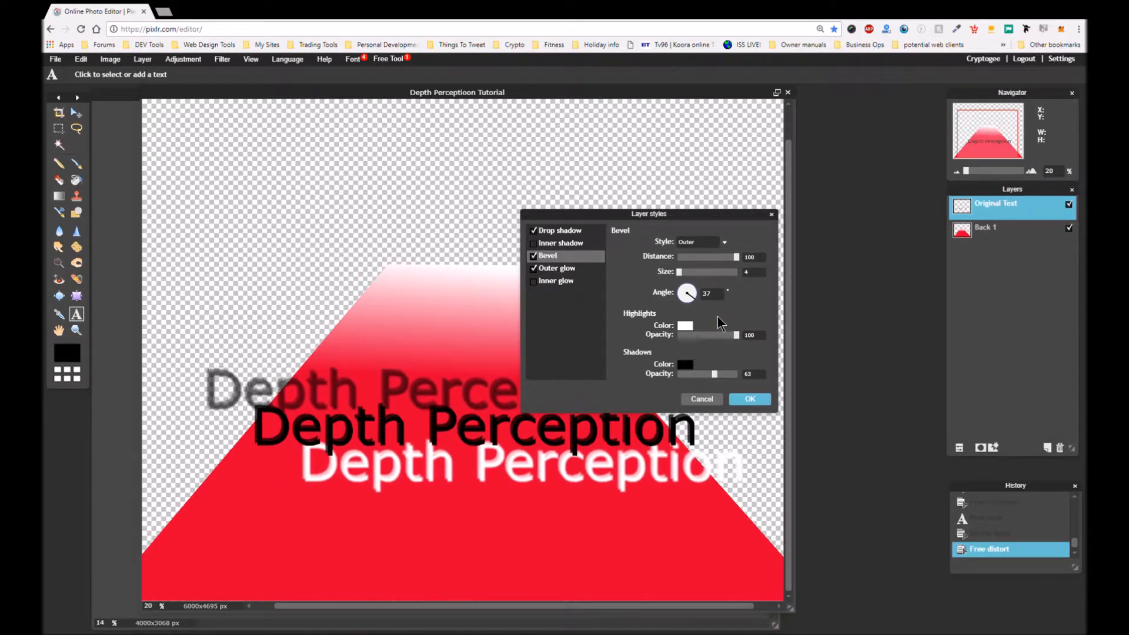
Set the bevel's distance to 3, angle to 49 and shadow opacity to 9, and apply the layer styles
left_click_drag(735, 260, 680, 275)
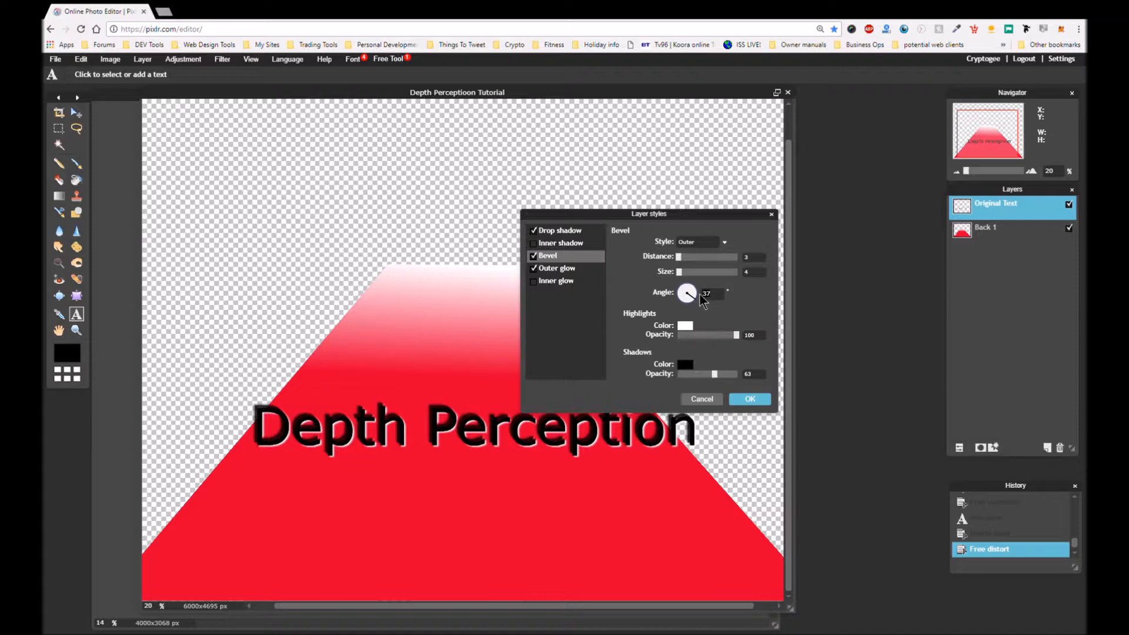
type("49")
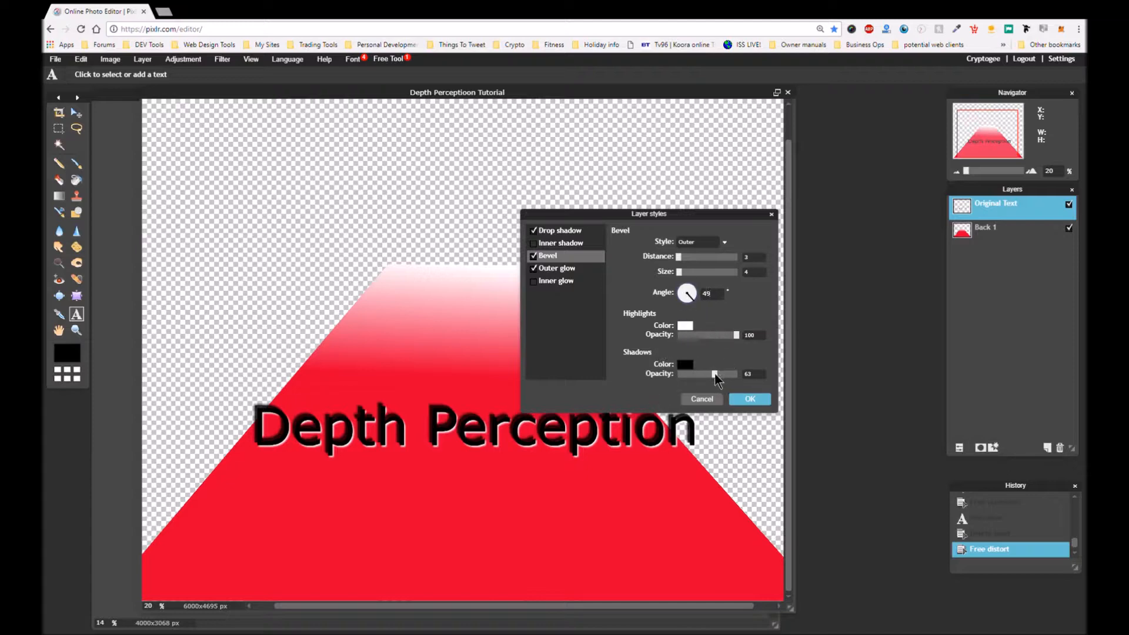
left_click_drag(695, 373, 682, 375)
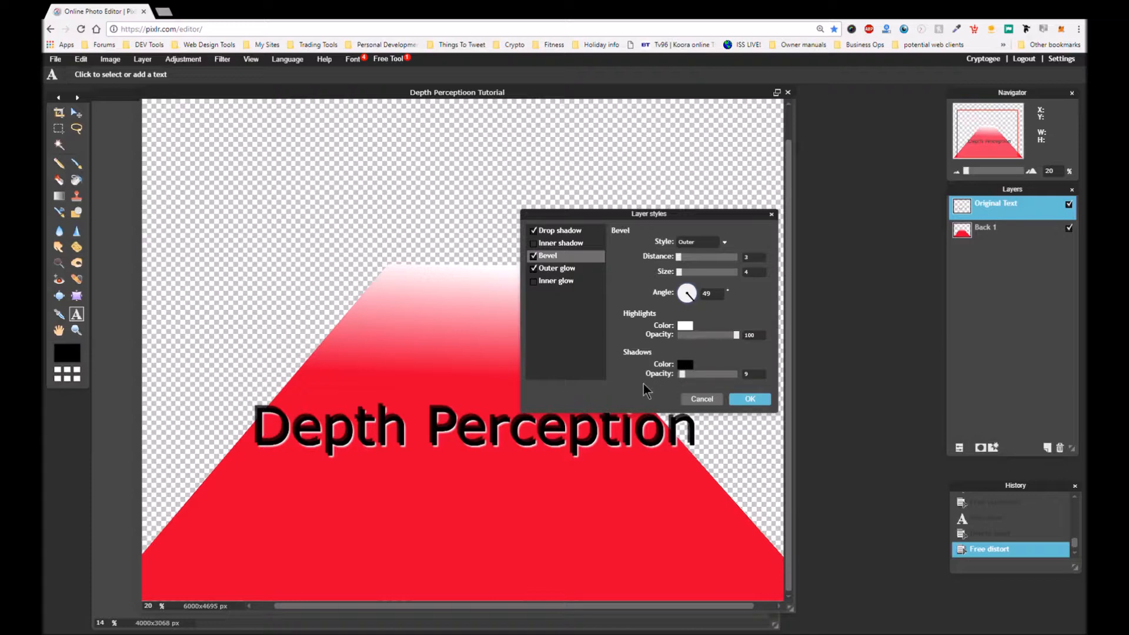
left_click(768, 399)
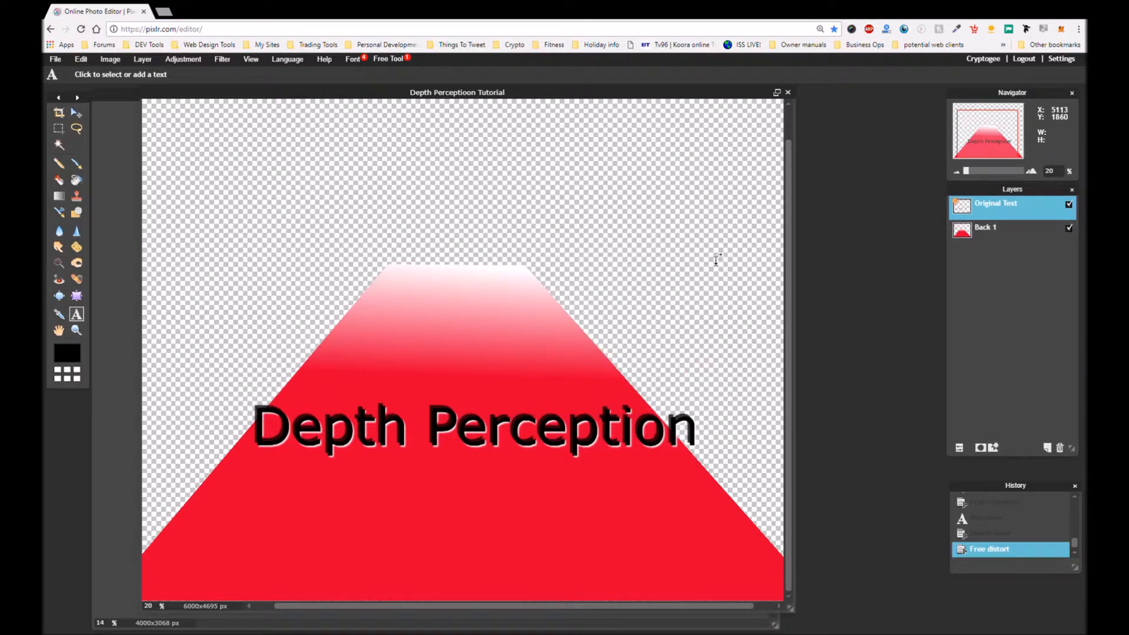
Add a new layer, place it below Back 1 and rename it Back 2
left_click(1017, 235)
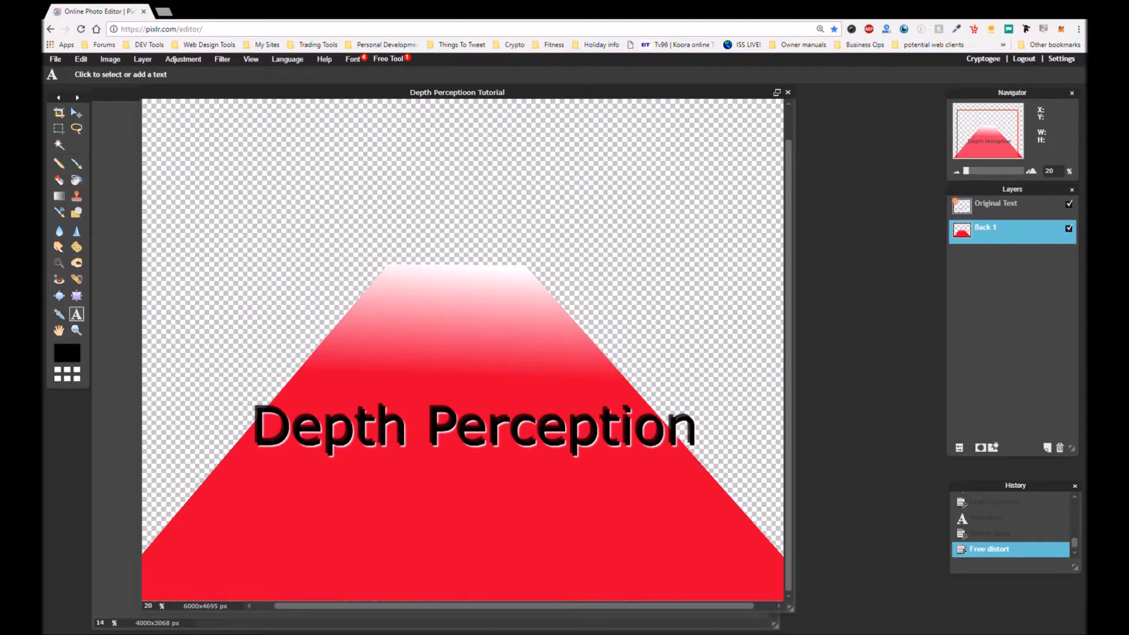
left_click(1046, 448)
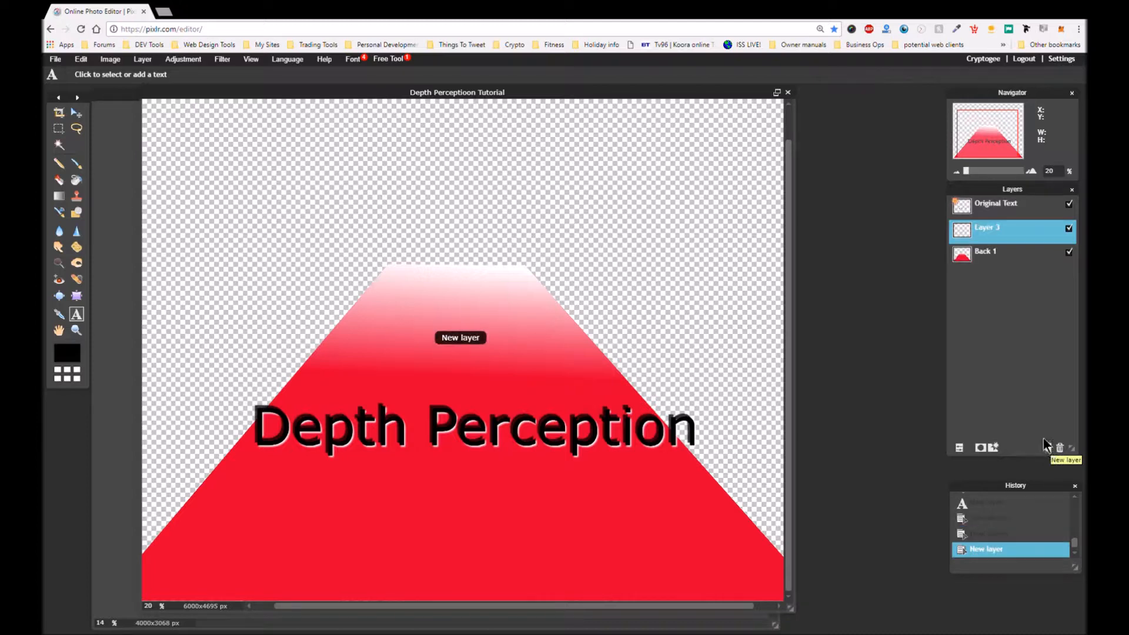
left_click_drag(996, 233, 1002, 267)
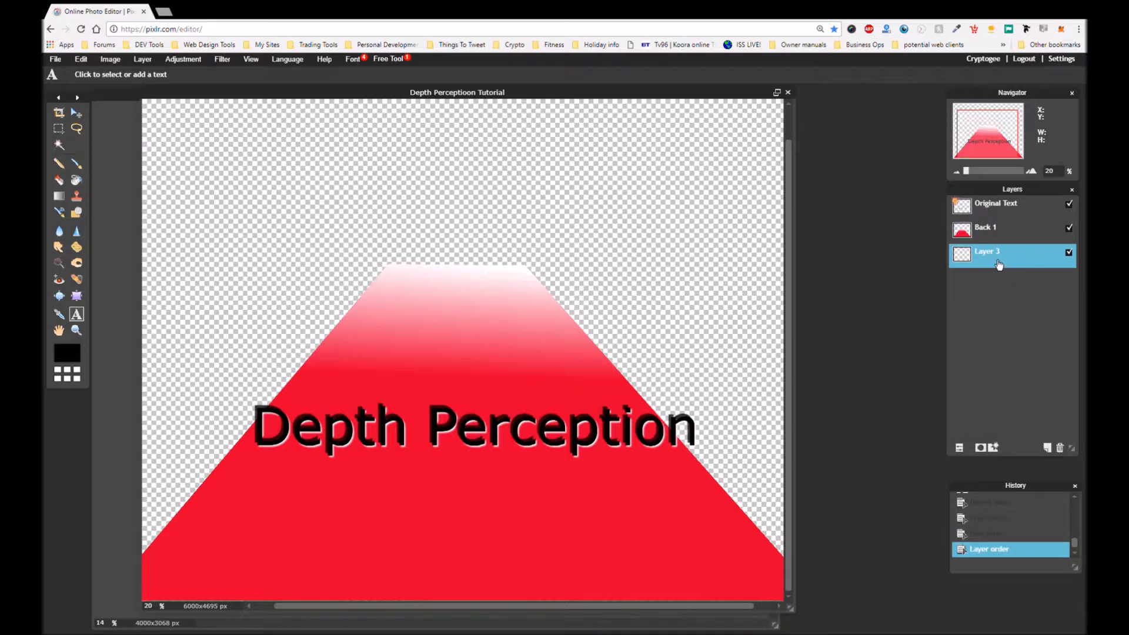
double_click(999, 264)
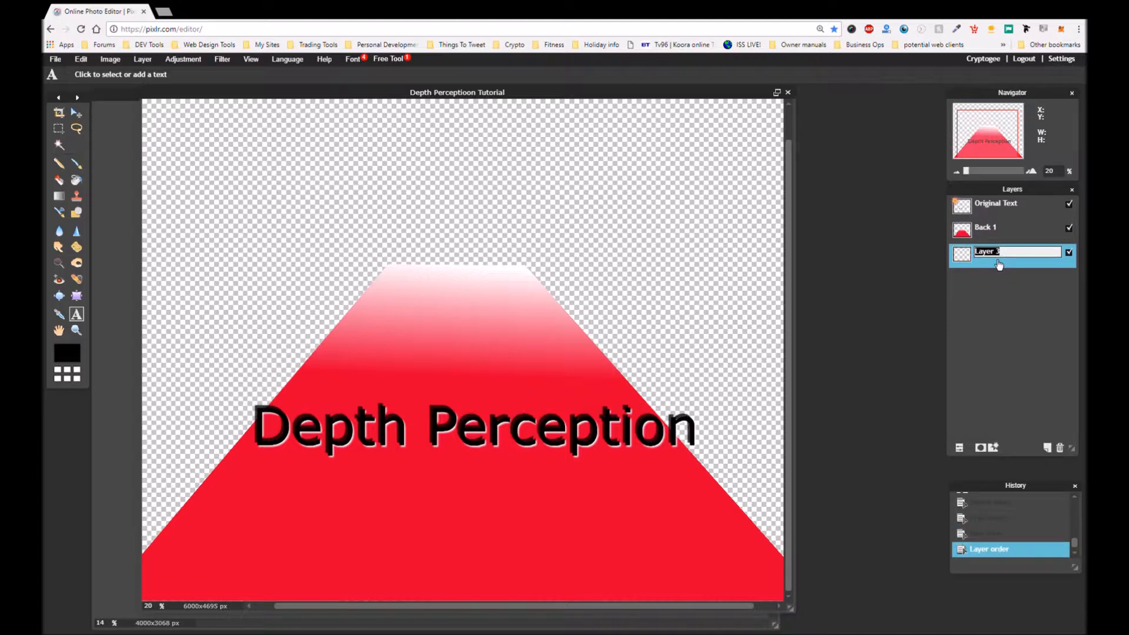
type("Back 2")
left_click(979, 272)
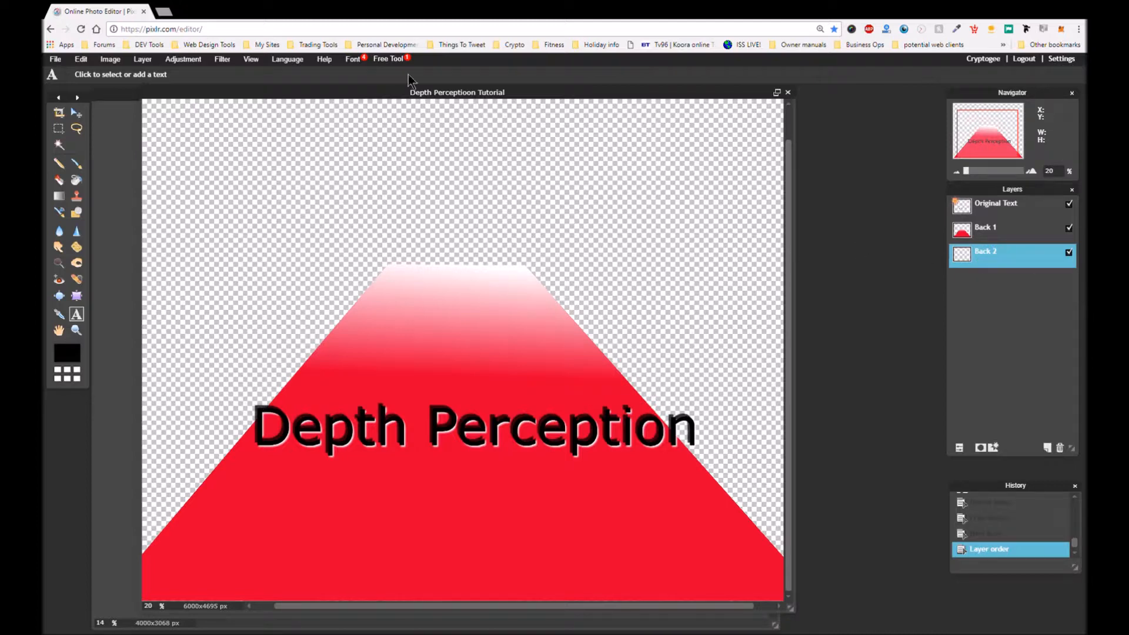
Rearrange the two image windows so the yellow background of Depth Perception With Shadow is visible beside the tutorial image
left_click_drag(418, 94, 481, 133)
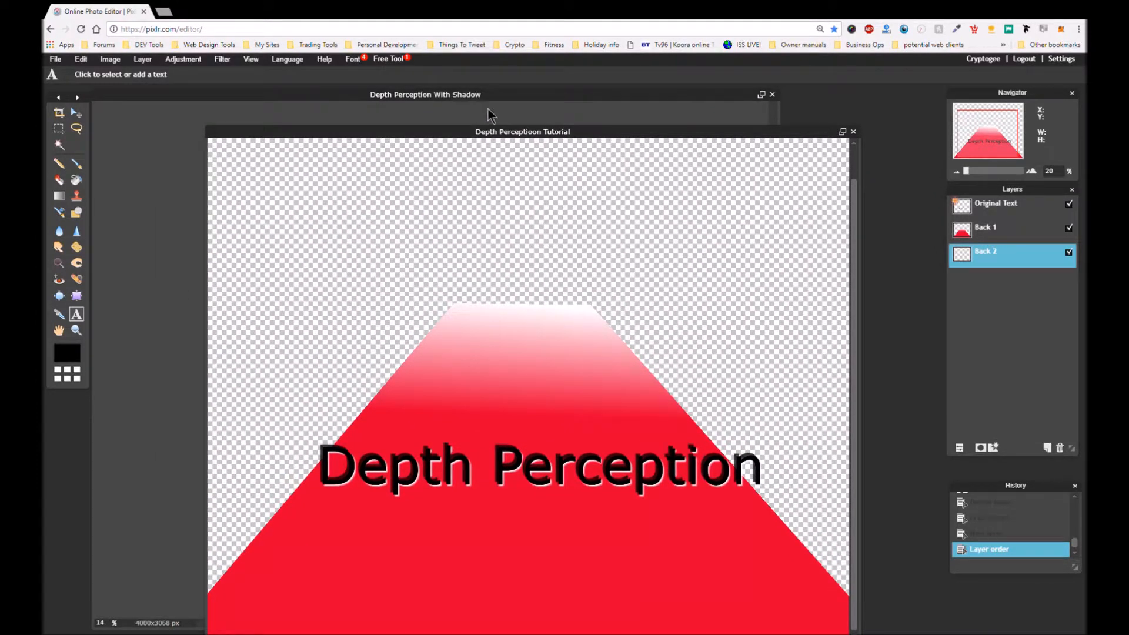
left_click(488, 108)
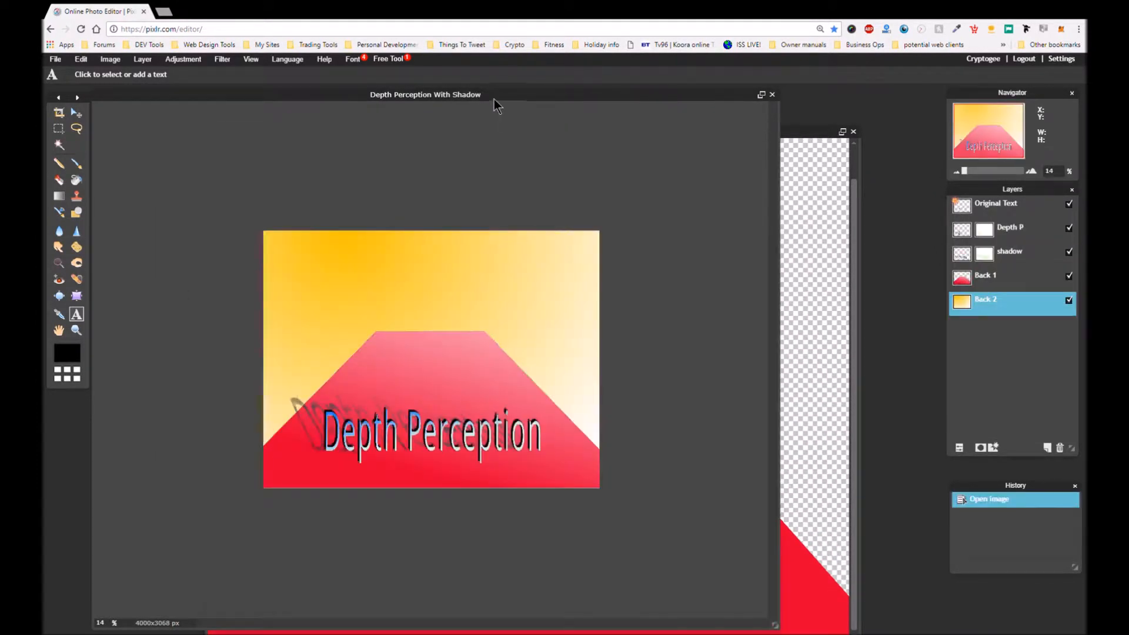
left_click(796, 134)
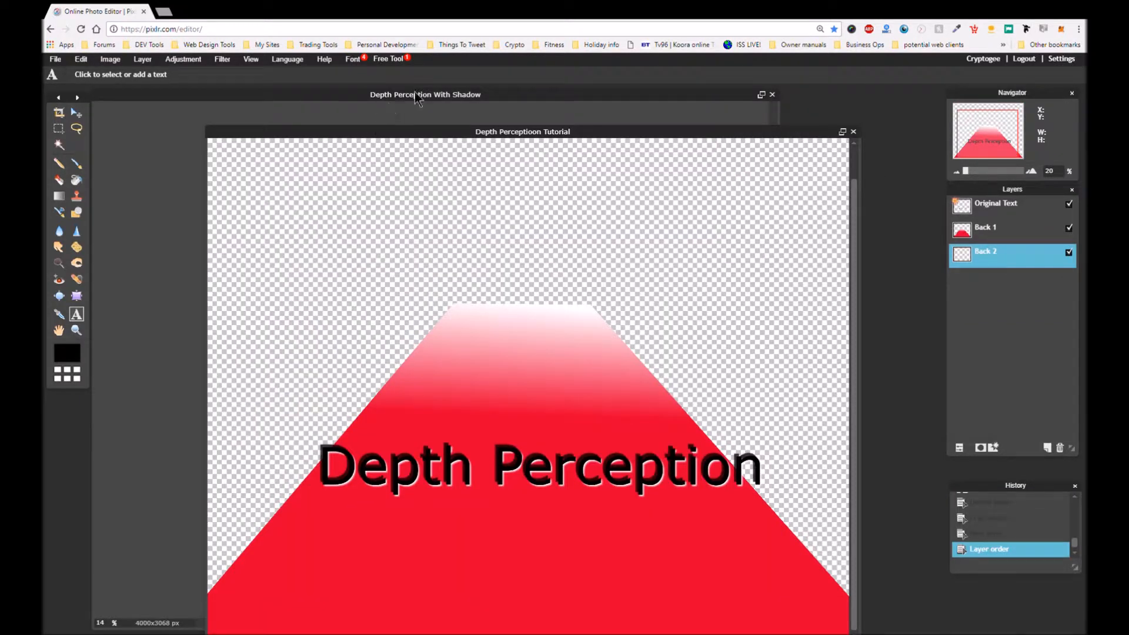
left_click_drag(430, 104, 356, 170)
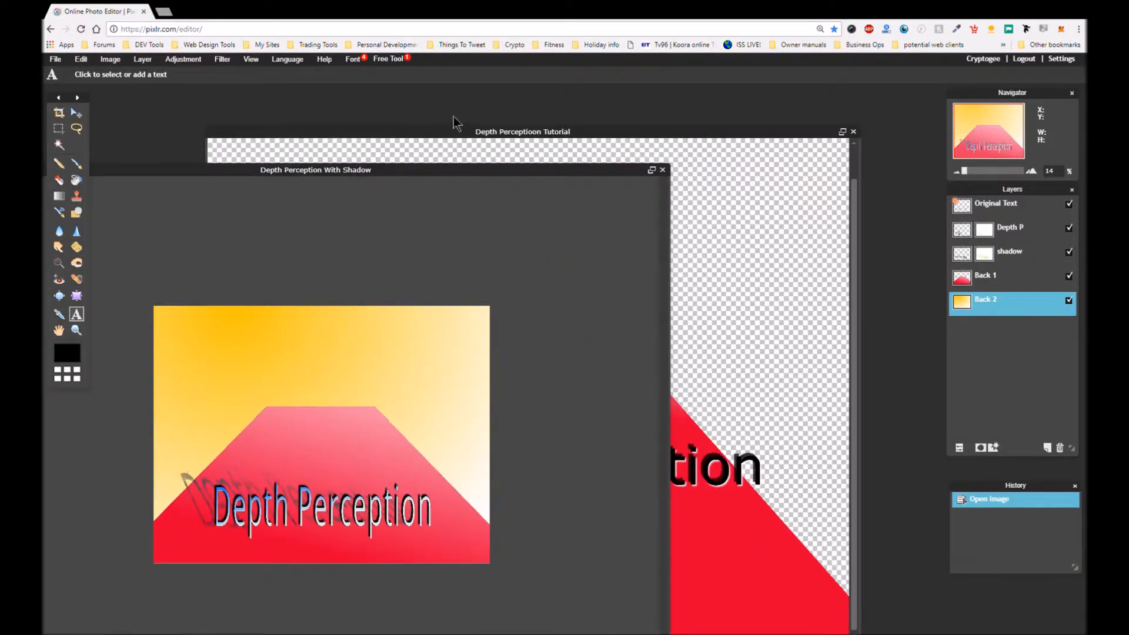
left_click_drag(486, 132, 581, 120)
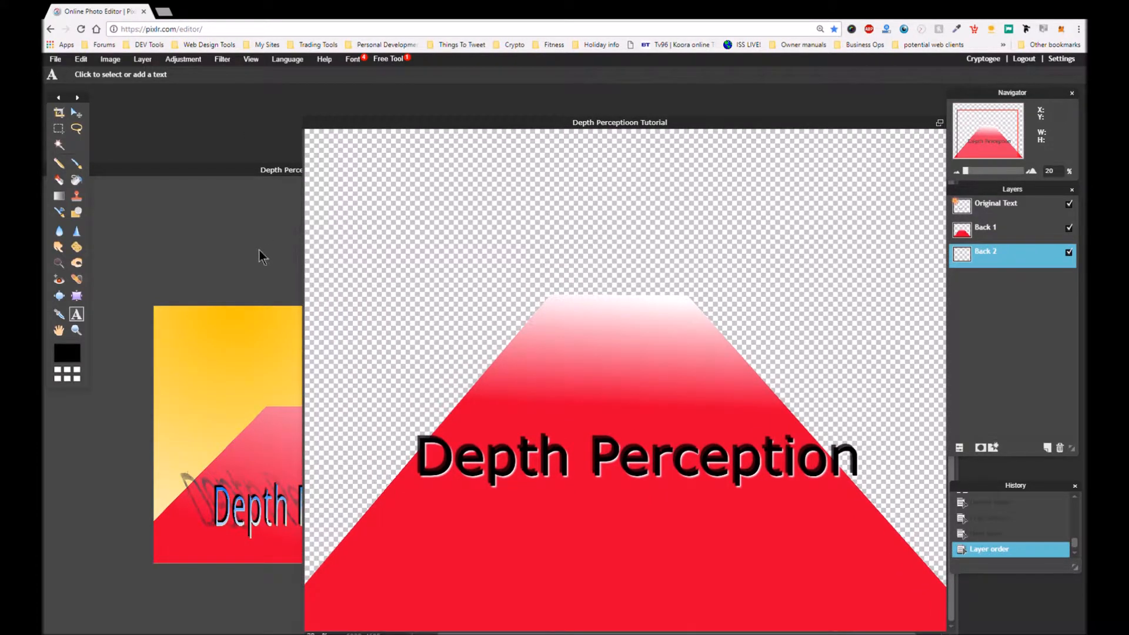
Set the Gradient tool's start colour to yellow fac30f, sampled from the background of the reference image
left_click(60, 197)
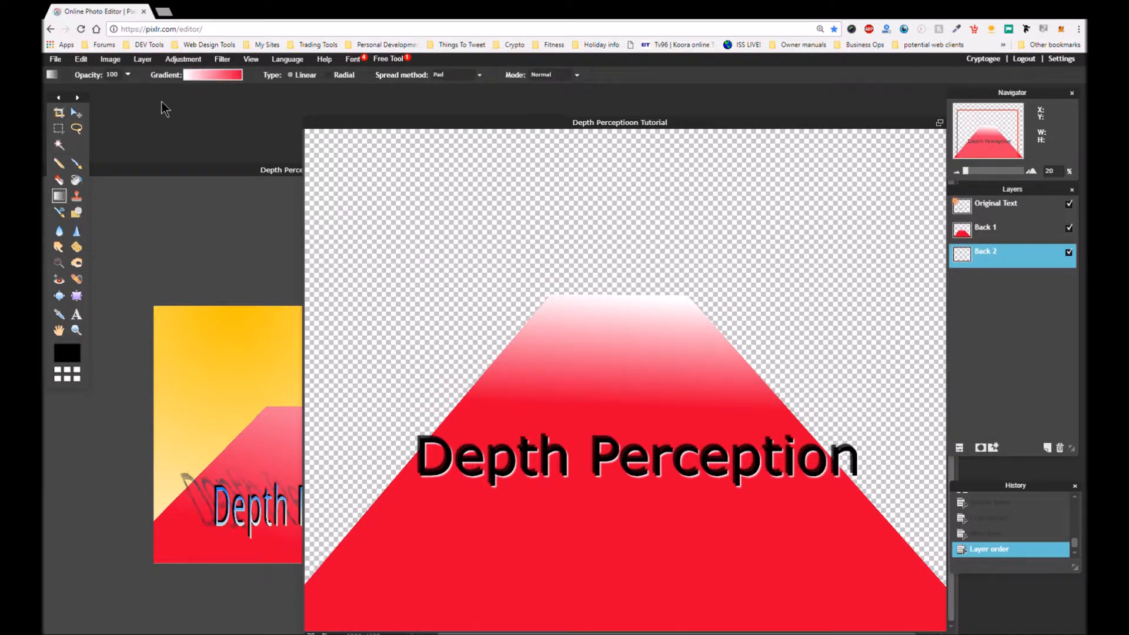
left_click(215, 78)
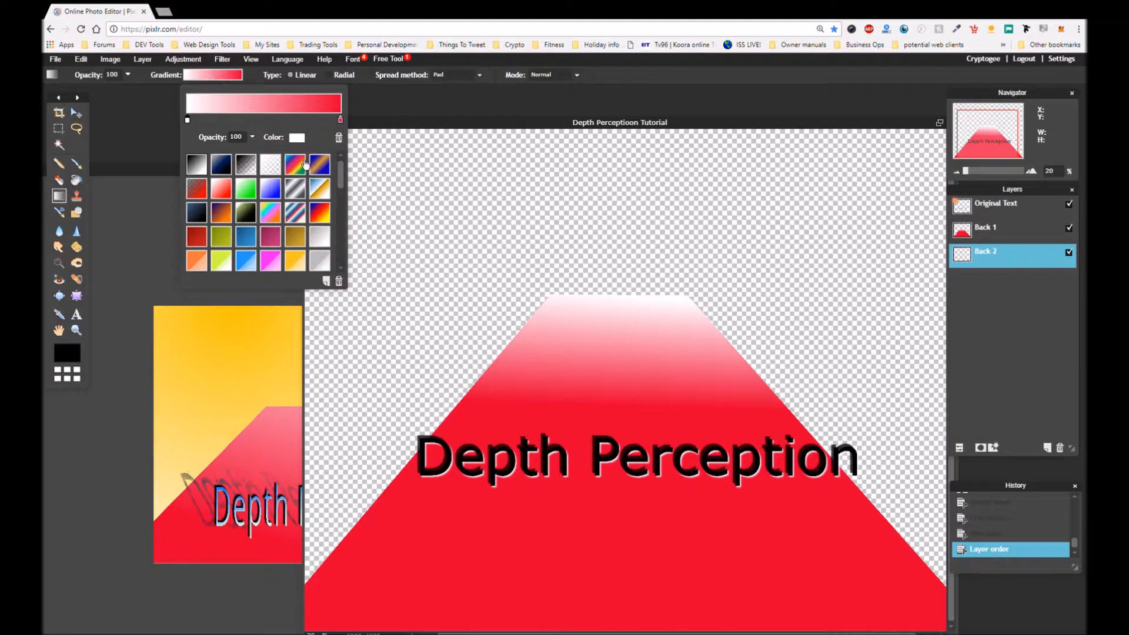
left_click(297, 138)
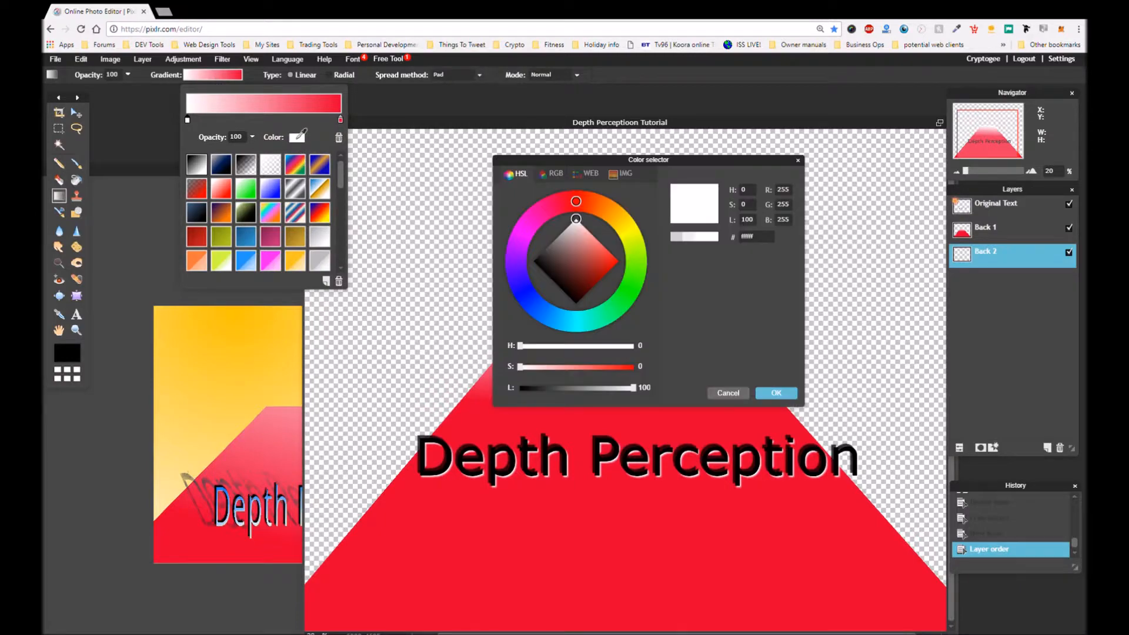
left_click(254, 307)
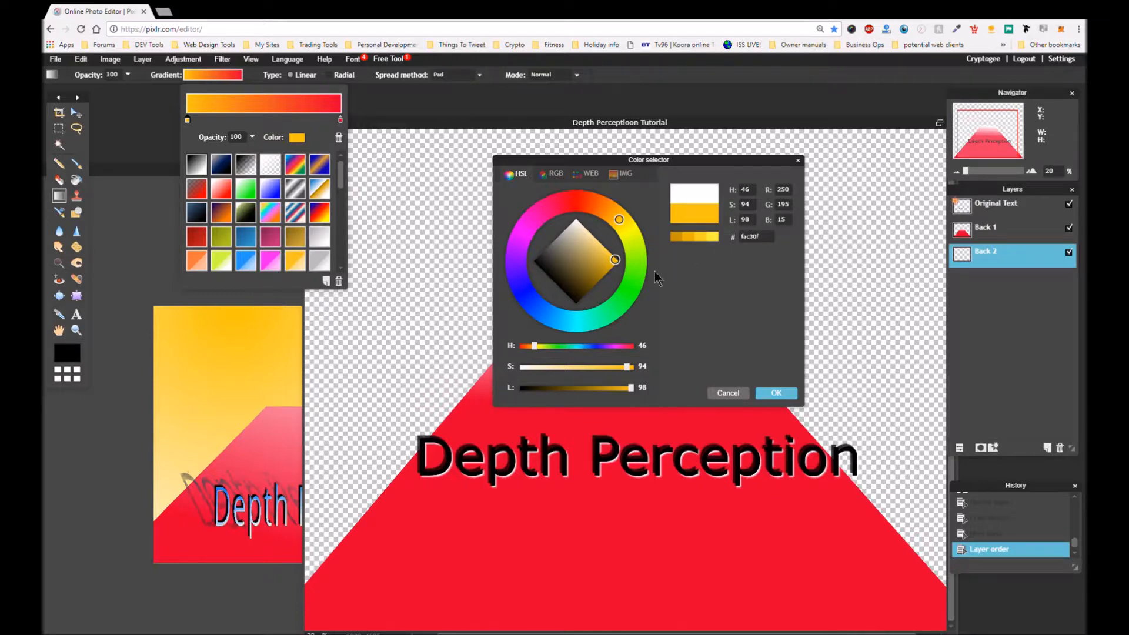
left_click(768, 390)
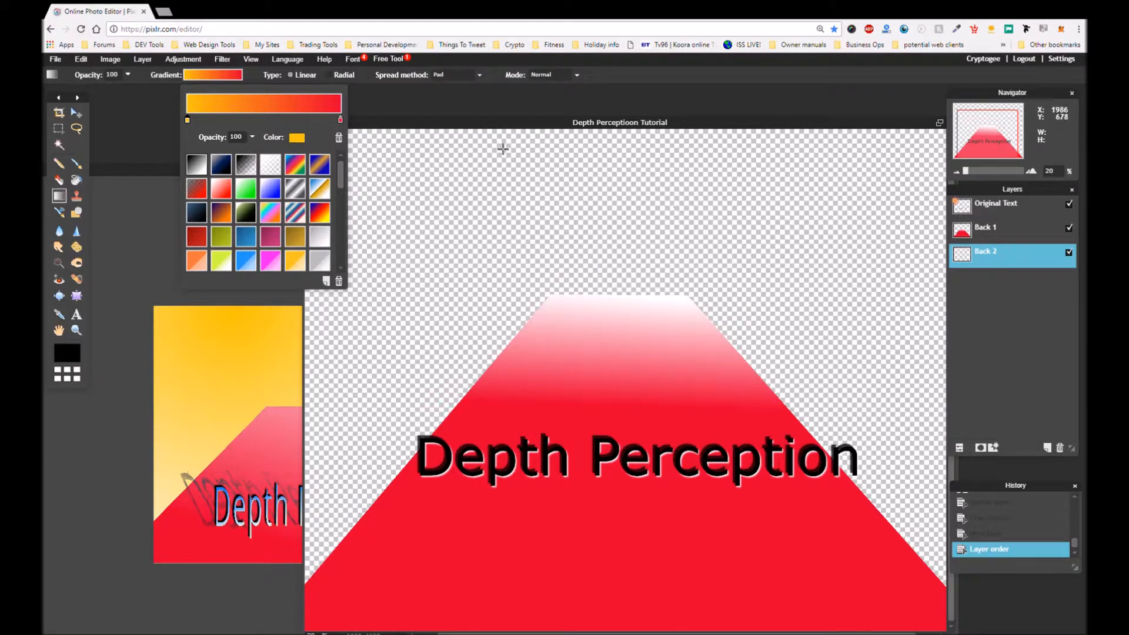
Fill the Back 2 layer with a diagonal yellow-to-red linear gradient starting near the canvas's upper-left area
left_click(449, 122)
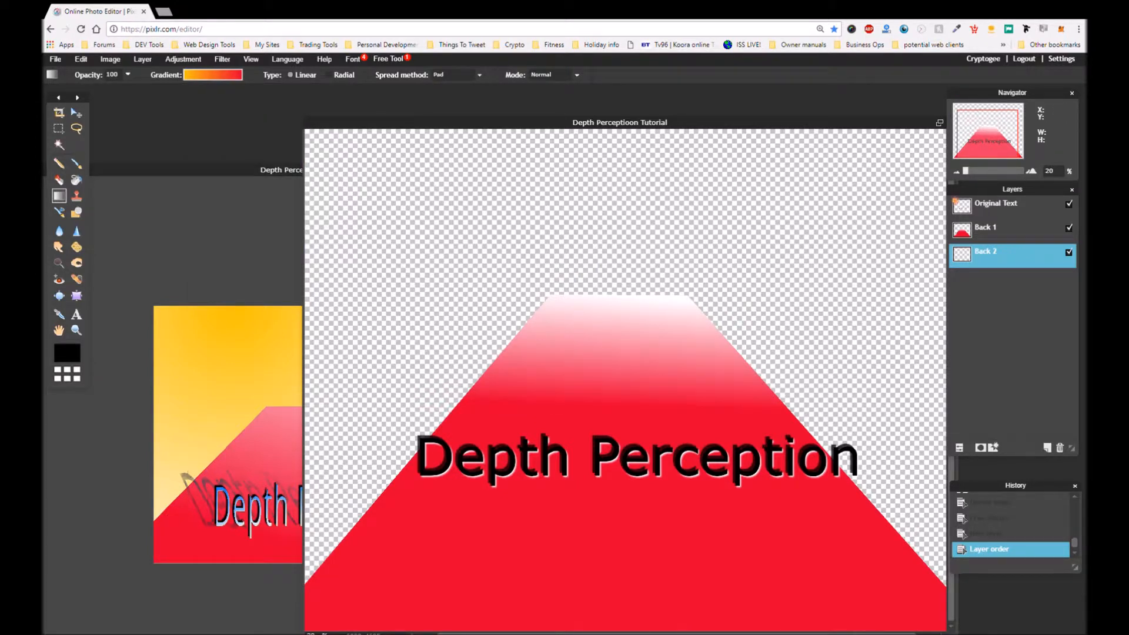
left_click_drag(452, 129, 430, 90)
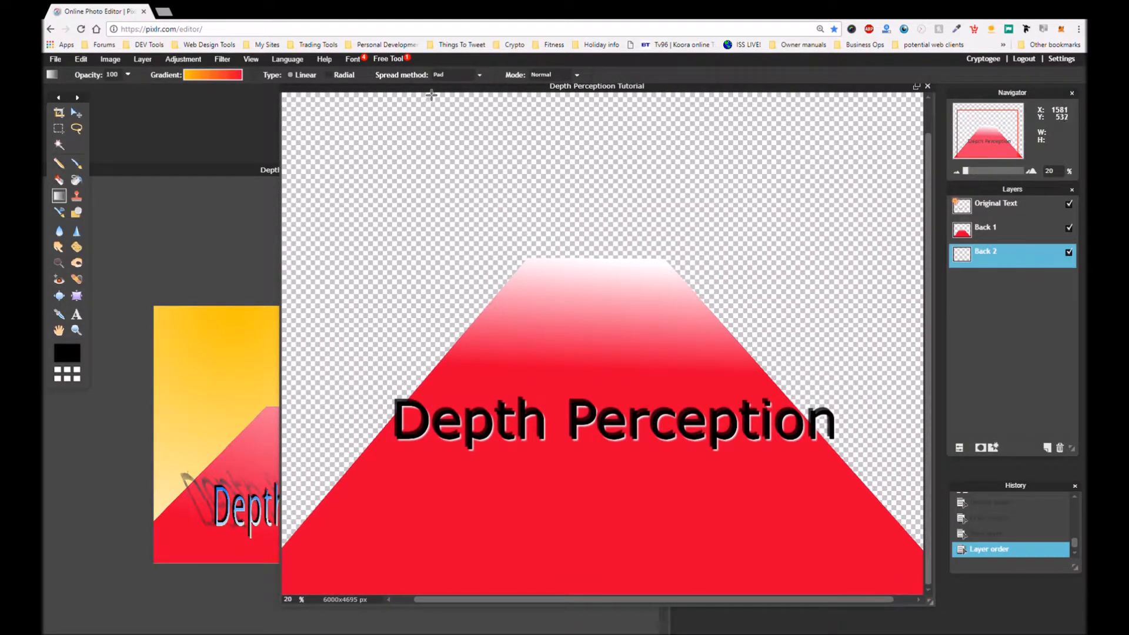
left_click_drag(431, 94, 563, 185)
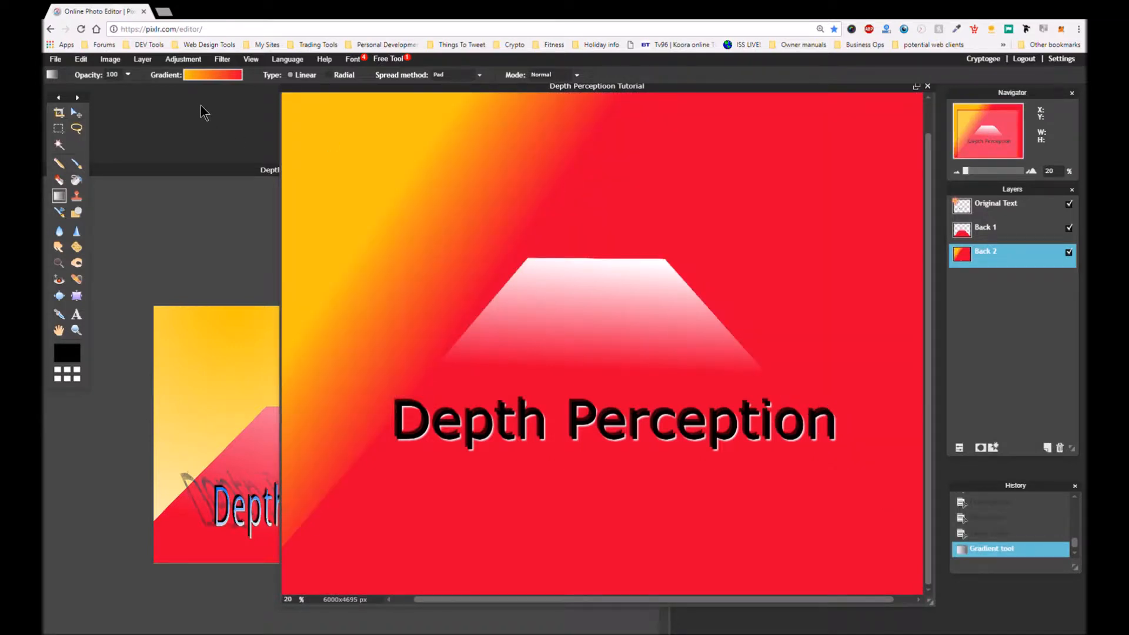
Change the gradient's red end colour to yellow fac20a, sampled from the reference image's background
left_click(216, 77)
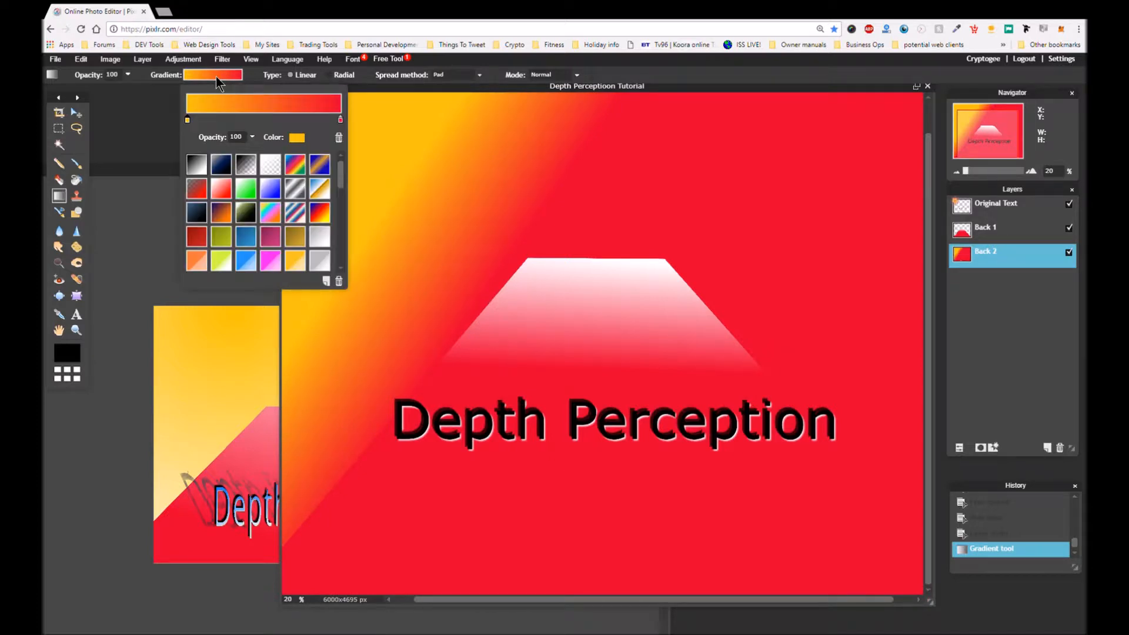
left_click(340, 121)
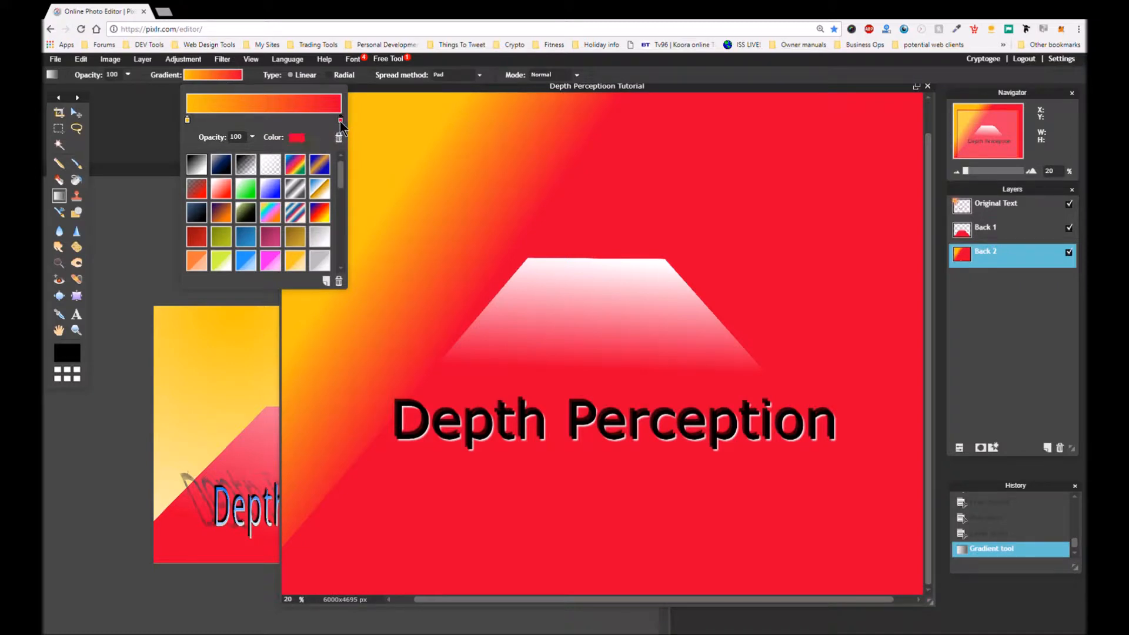
left_click(301, 139)
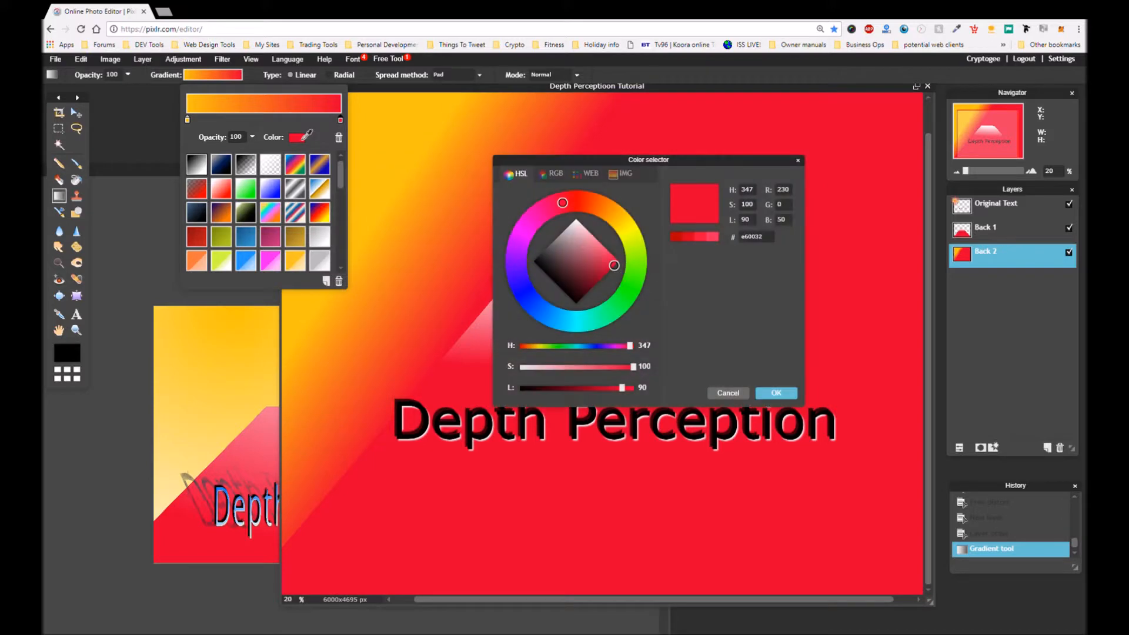
left_click(238, 309)
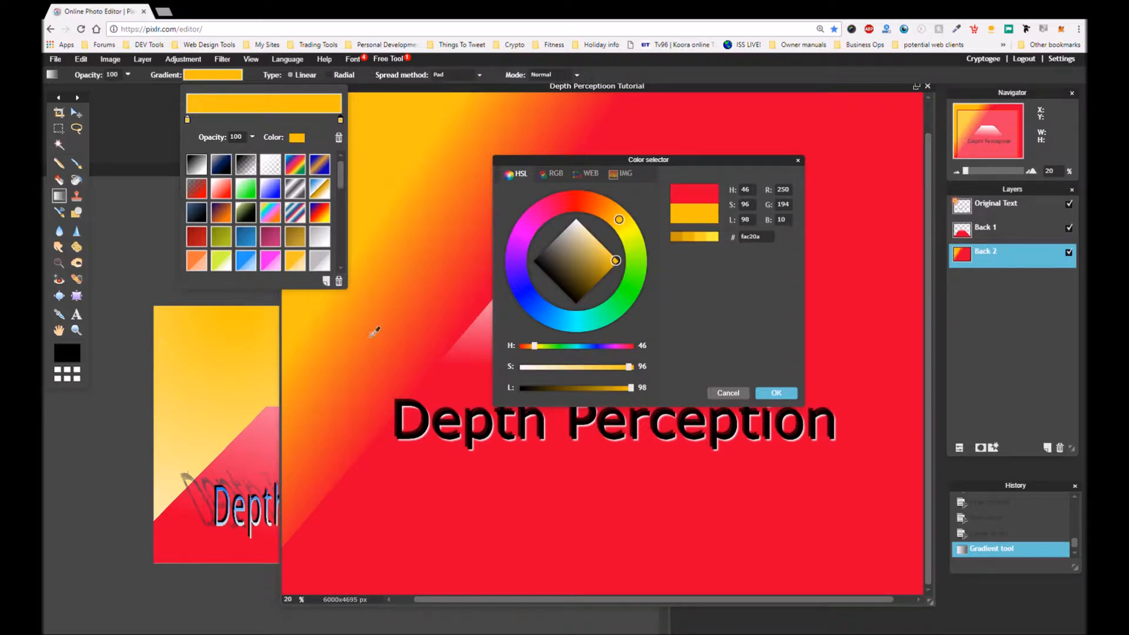
left_click(763, 394)
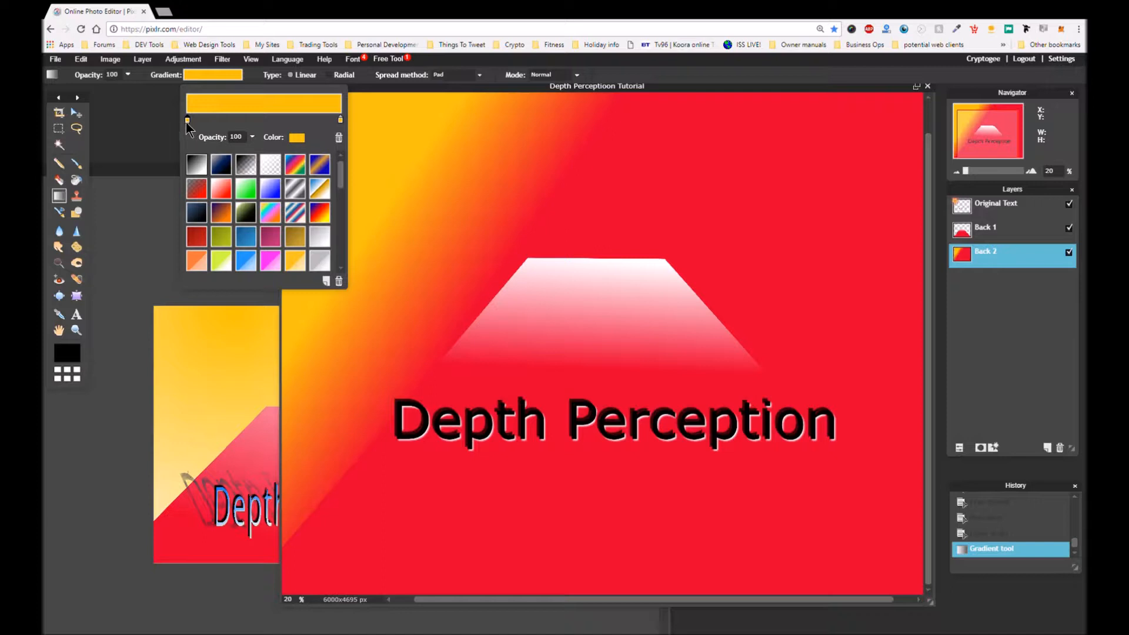
Set the gradient's start colour to pale yellow, sampled from the lower part of the reference image's yellow background
left_click(298, 140)
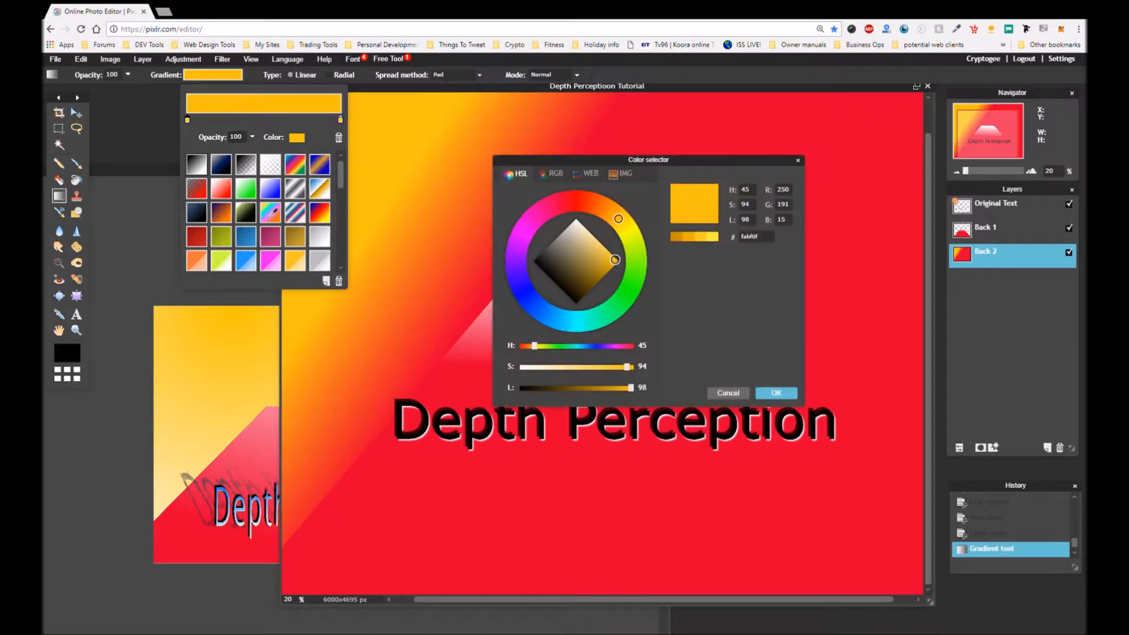
left_click(164, 507)
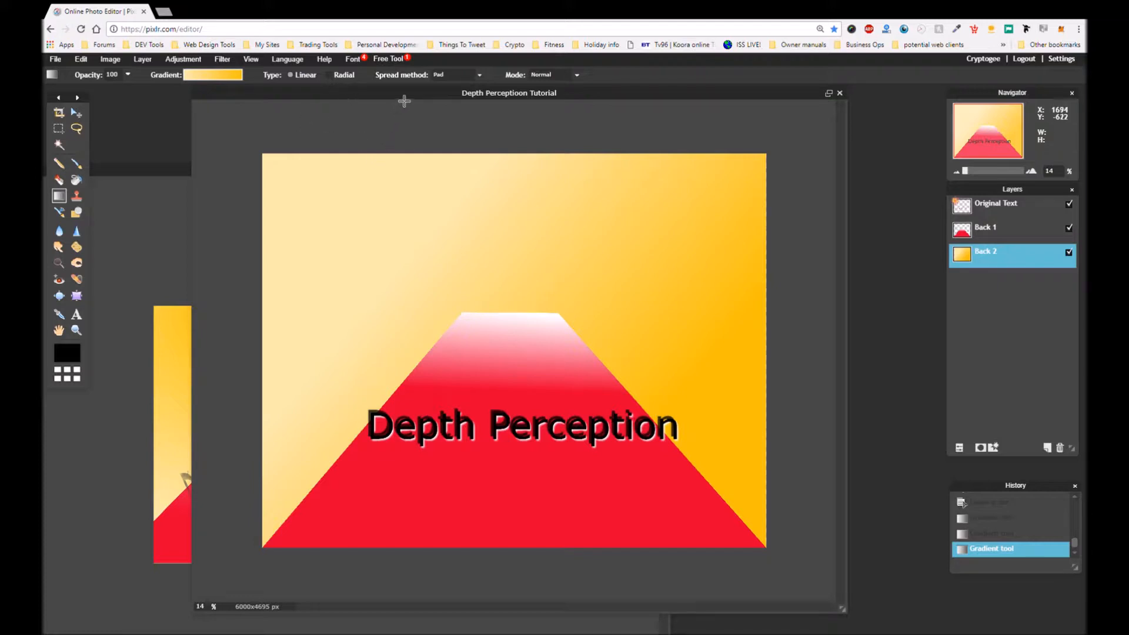
Try several radial gradient fills on the Back 2 layer, starting from different points on the canvas and running in different directions
left_click_drag(407, 96, 332, 56)
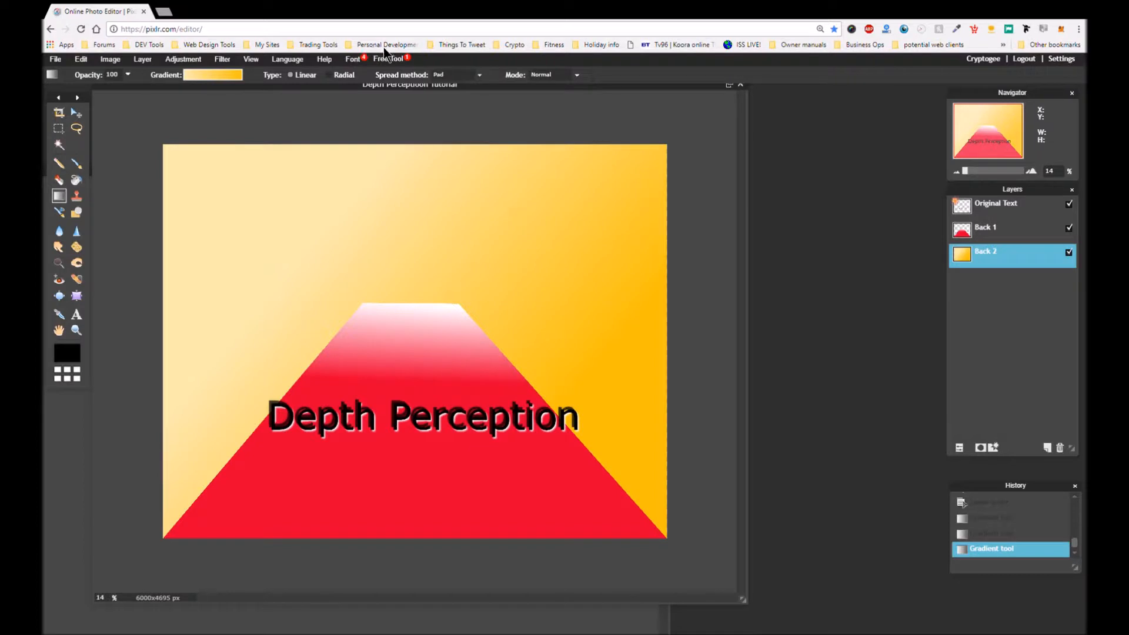
left_click_drag(412, 54, 432, 91)
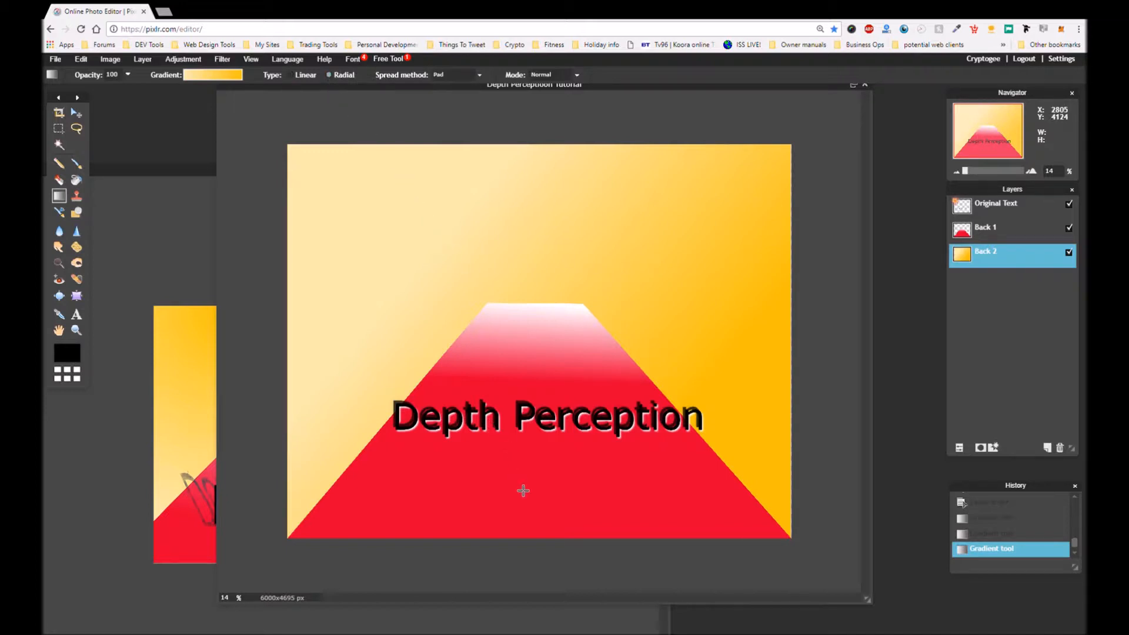
left_click_drag(523, 513, 543, 271)
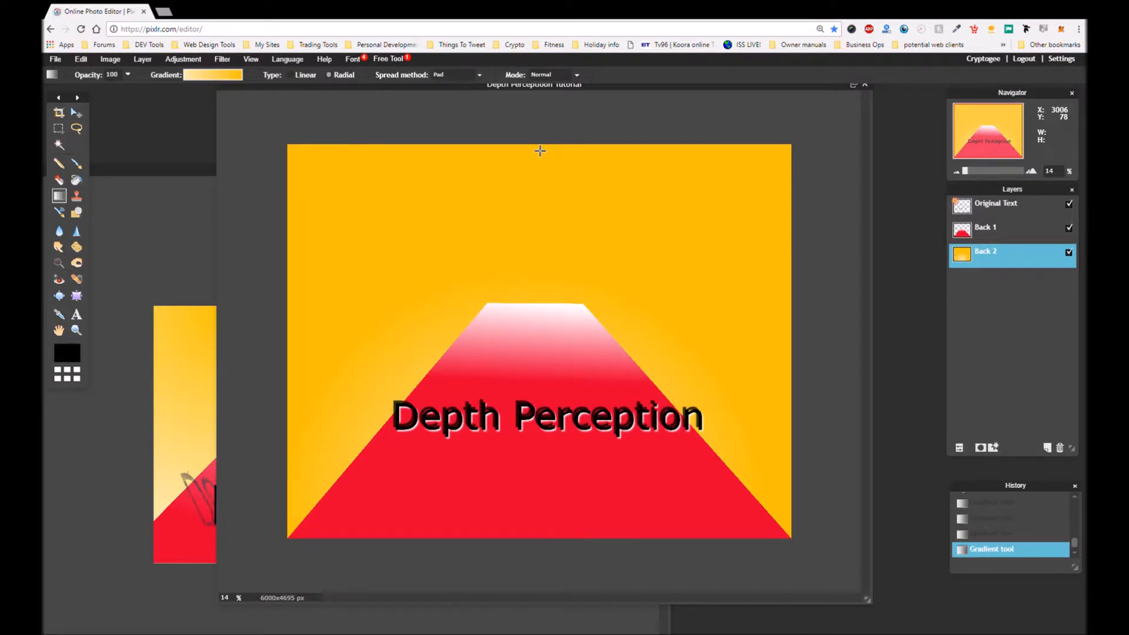
left_click_drag(540, 152, 535, 506)
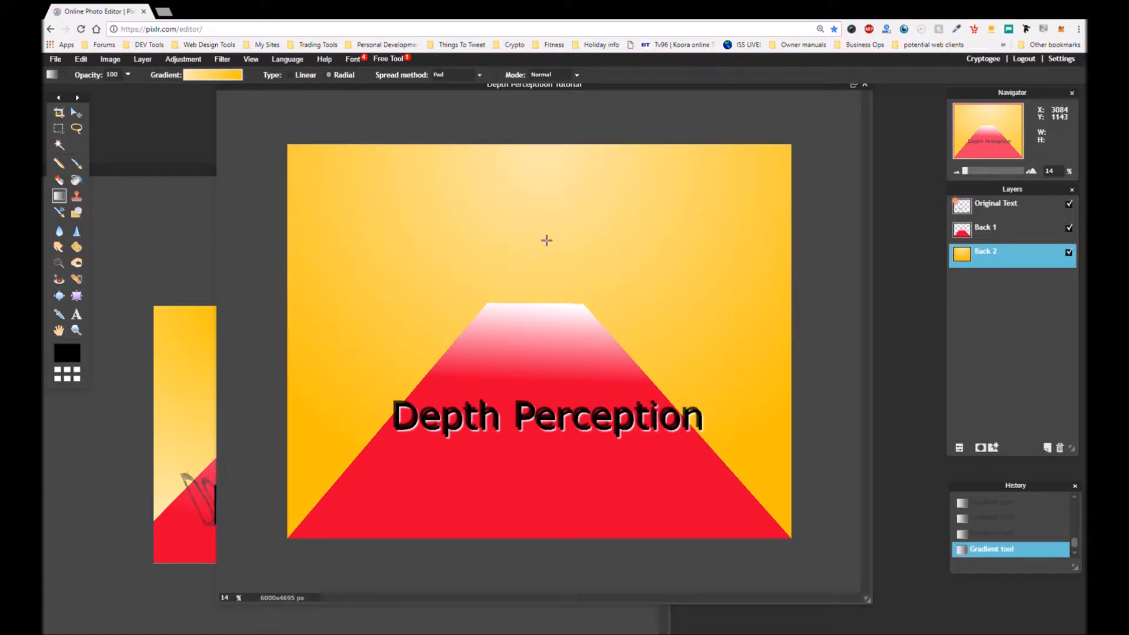
left_click_drag(557, 239, 334, 490)
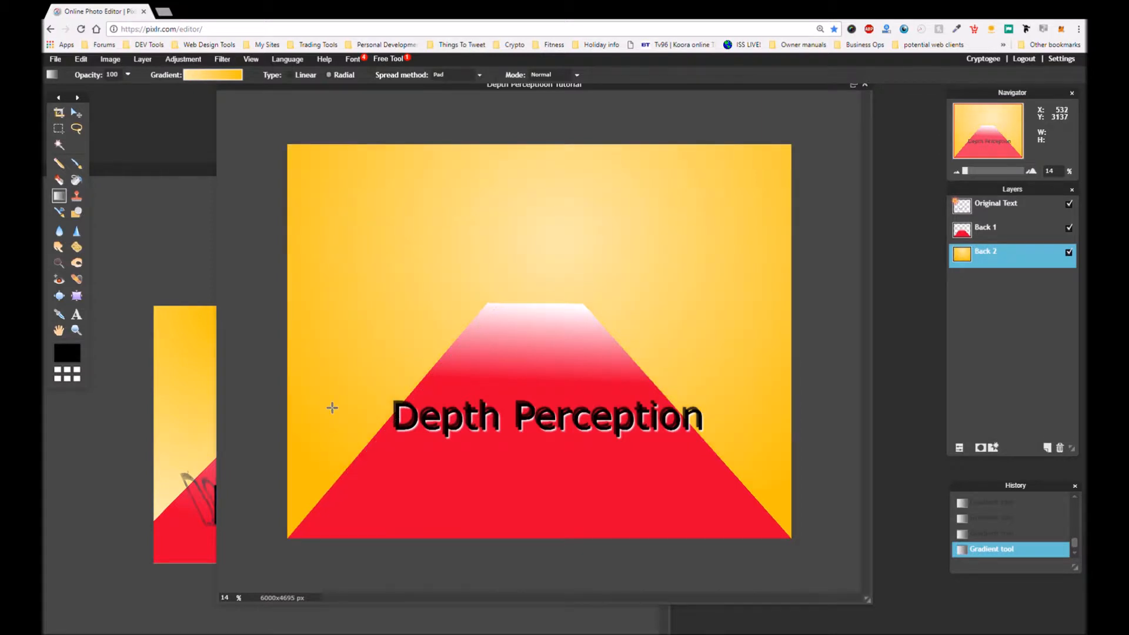
left_click_drag(335, 428, 764, 378)
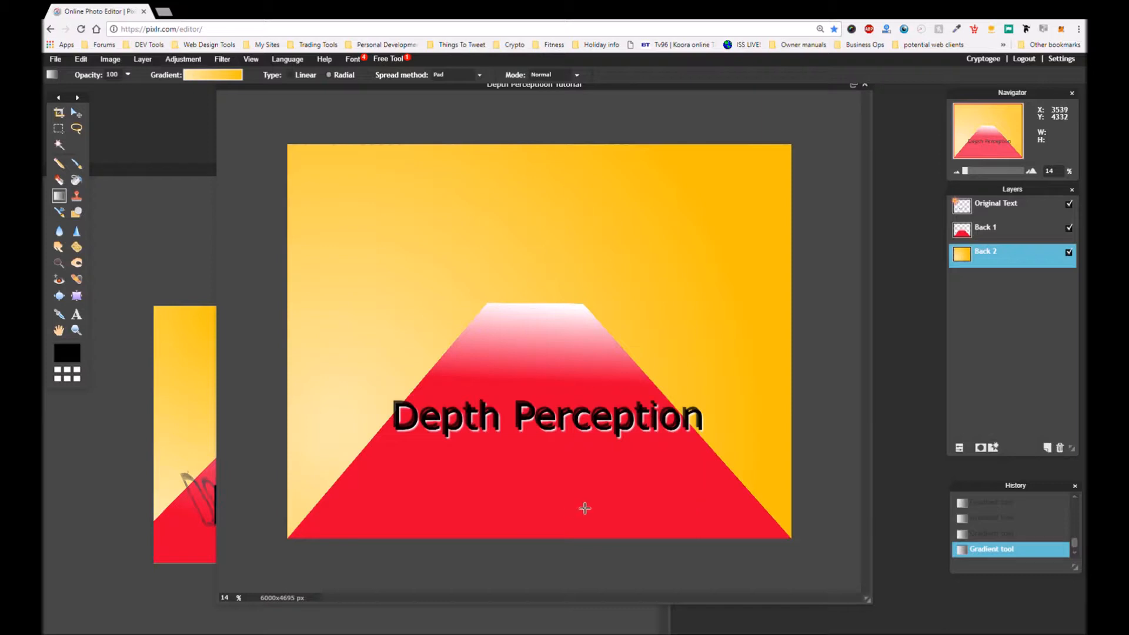
left_click_drag(455, 536, 748, 355)
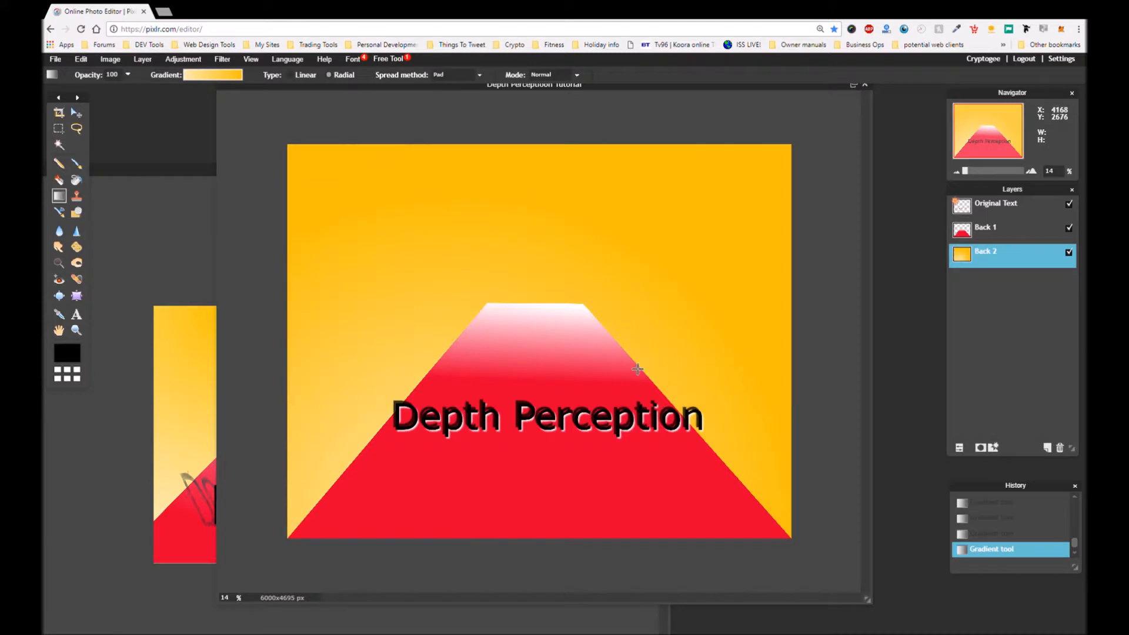
Step back through the history to undo the radial fills and return Back 2 to its diagonal linear gradient
scroll(1019, 519, "up", 2)
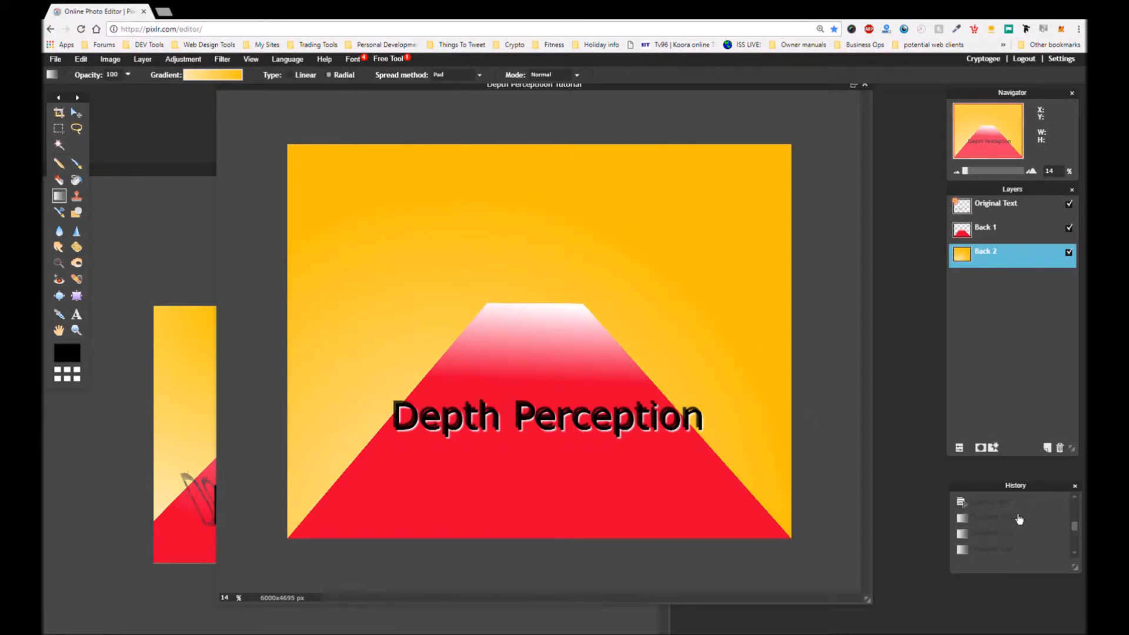
scroll(1019, 519, "down", 1)
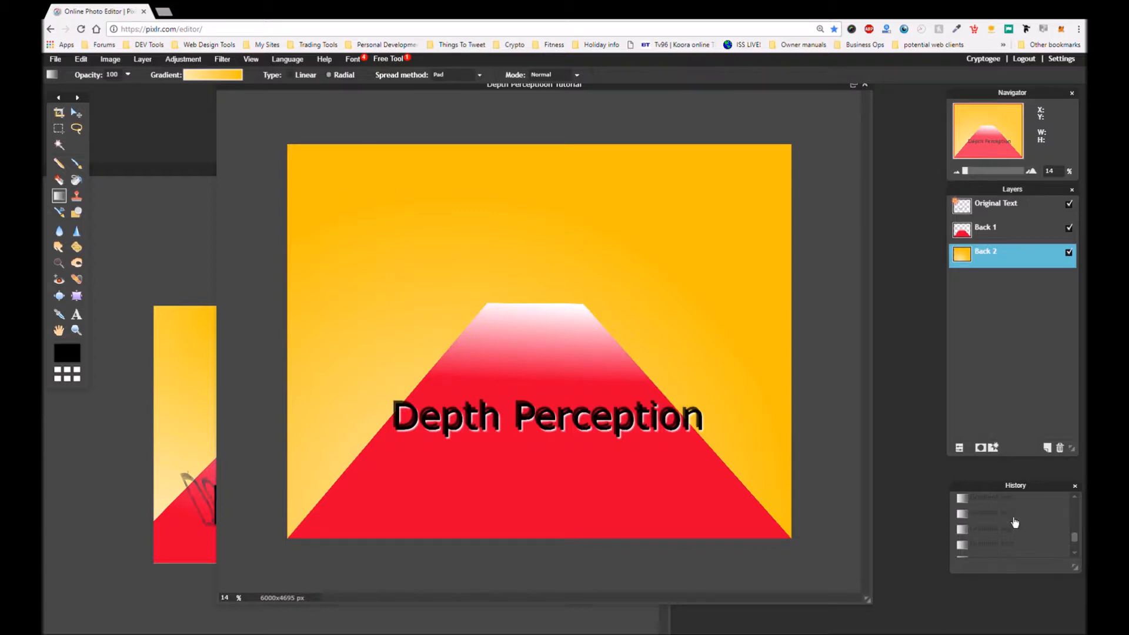
left_click(1012, 518)
scroll(1011, 528, "down", 2)
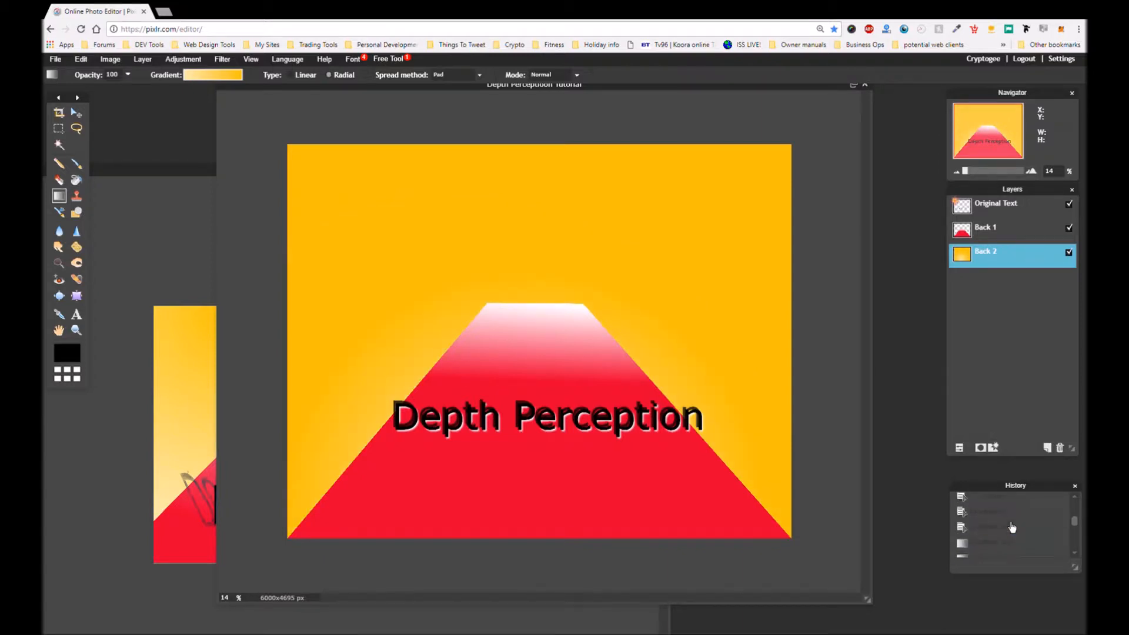
scroll(1012, 527, "up", 3)
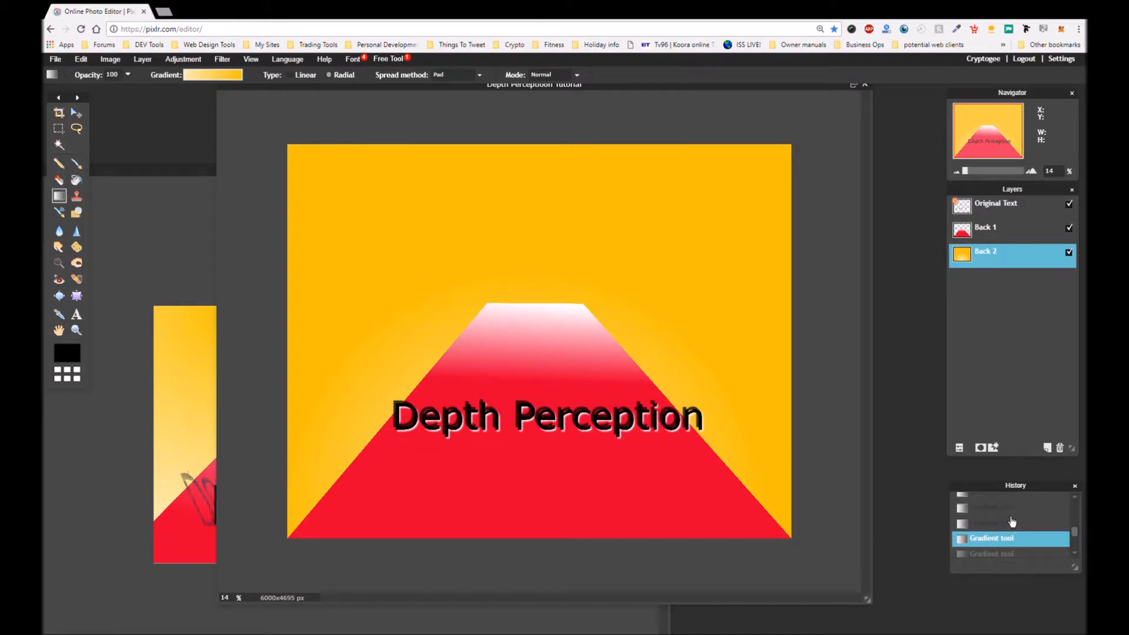
left_click(1012, 521)
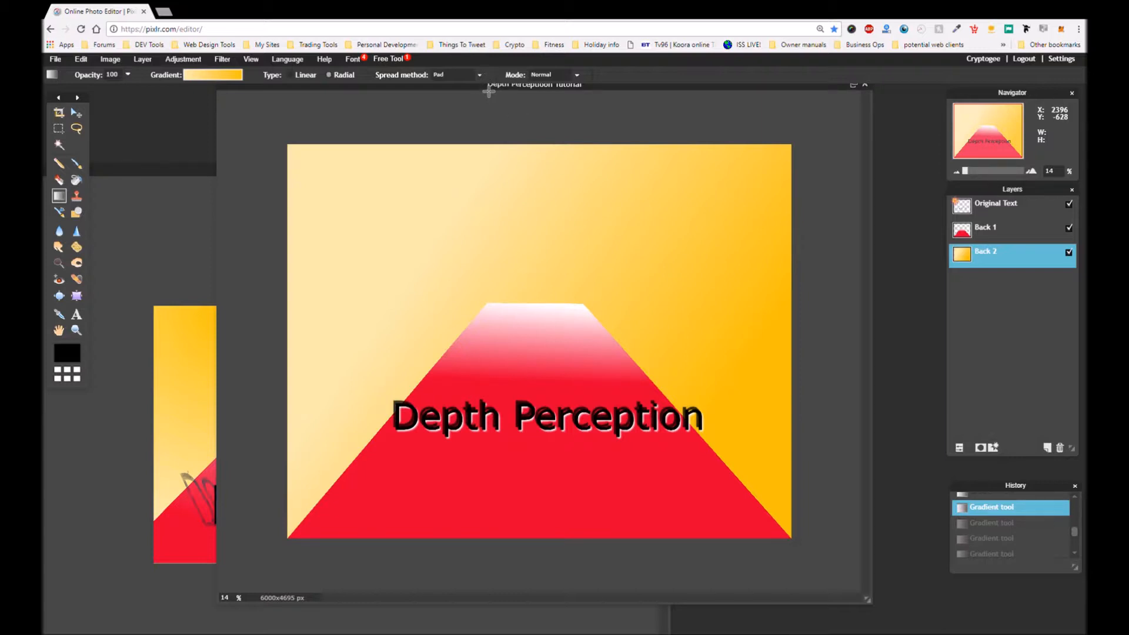
Free transform the Original Text layer, moving the text lower on the red floor and making it narrower and taller
left_click_drag(671, 87, 646, 122)
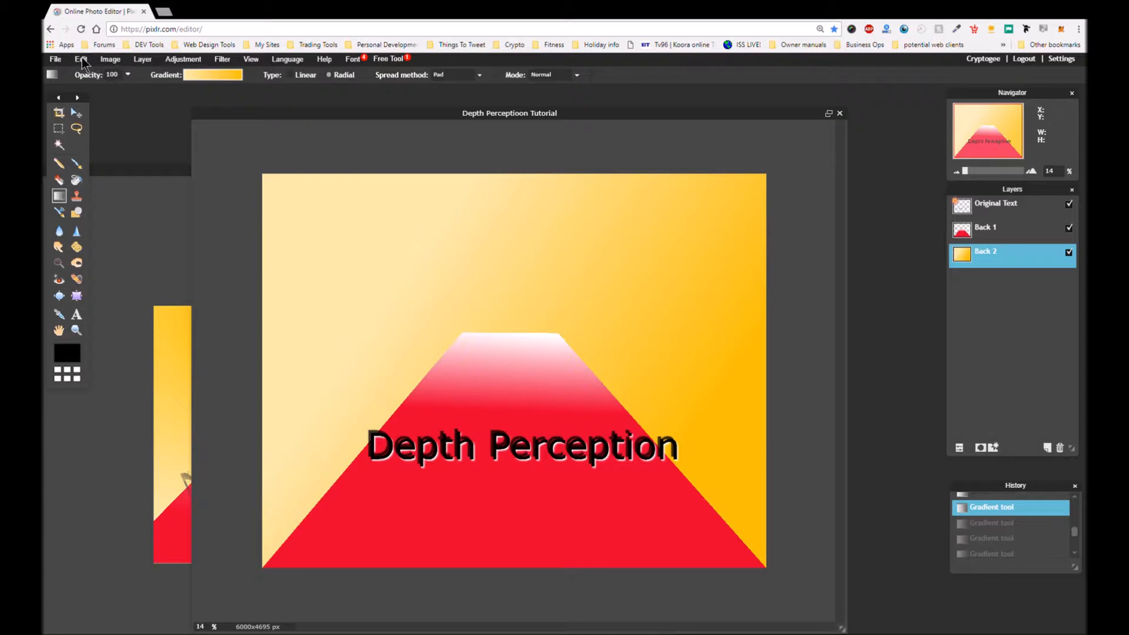
left_click(996, 217)
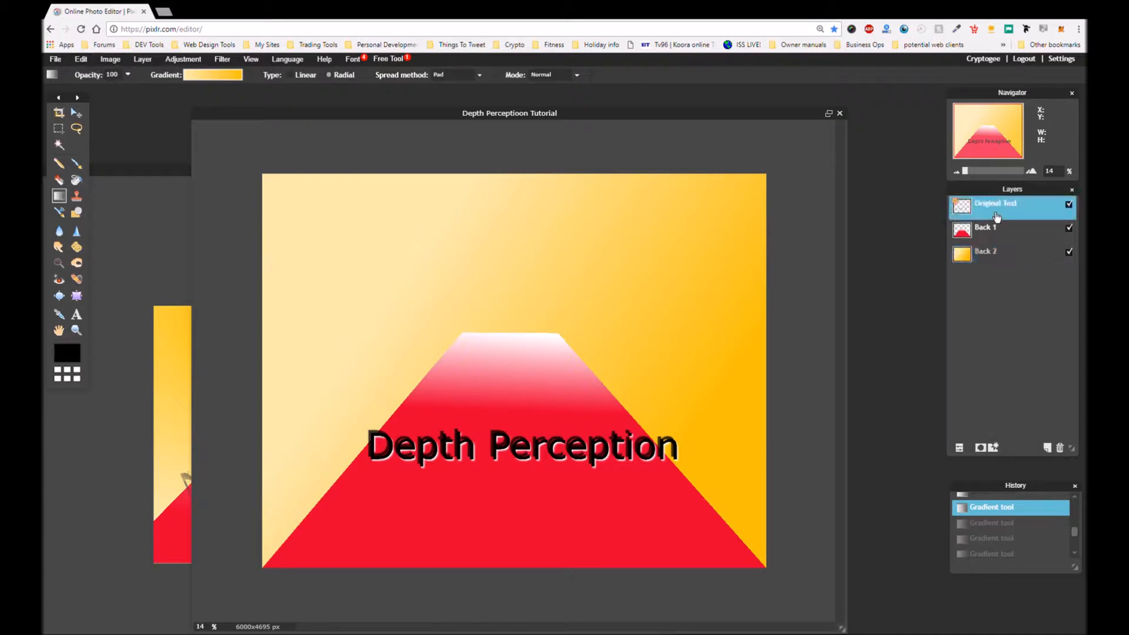
left_click(86, 62)
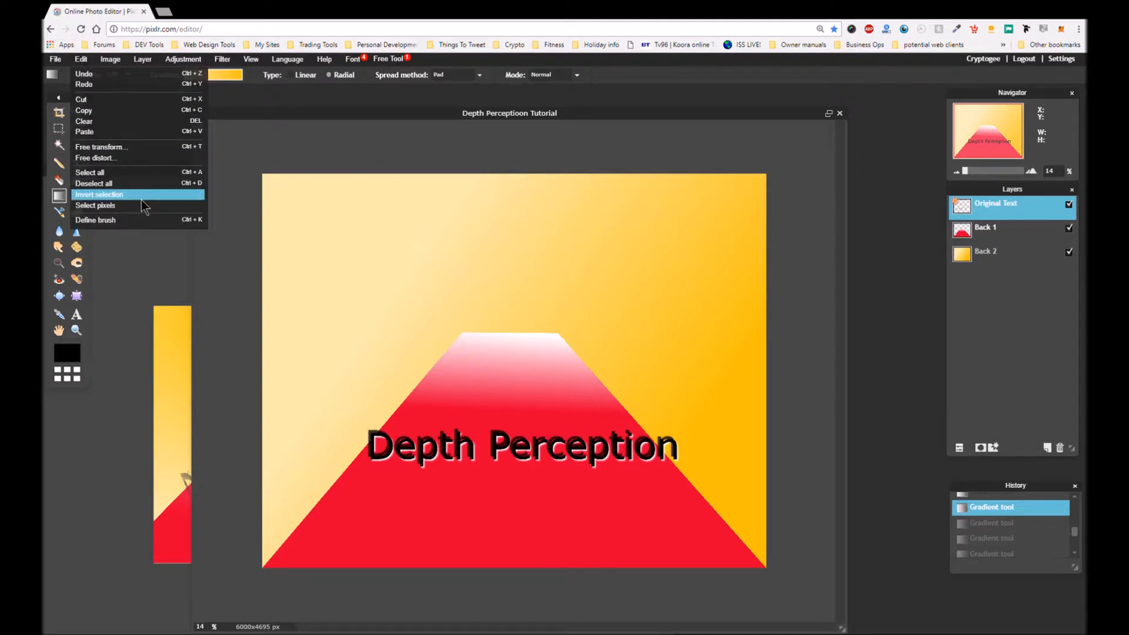
left_click(140, 158)
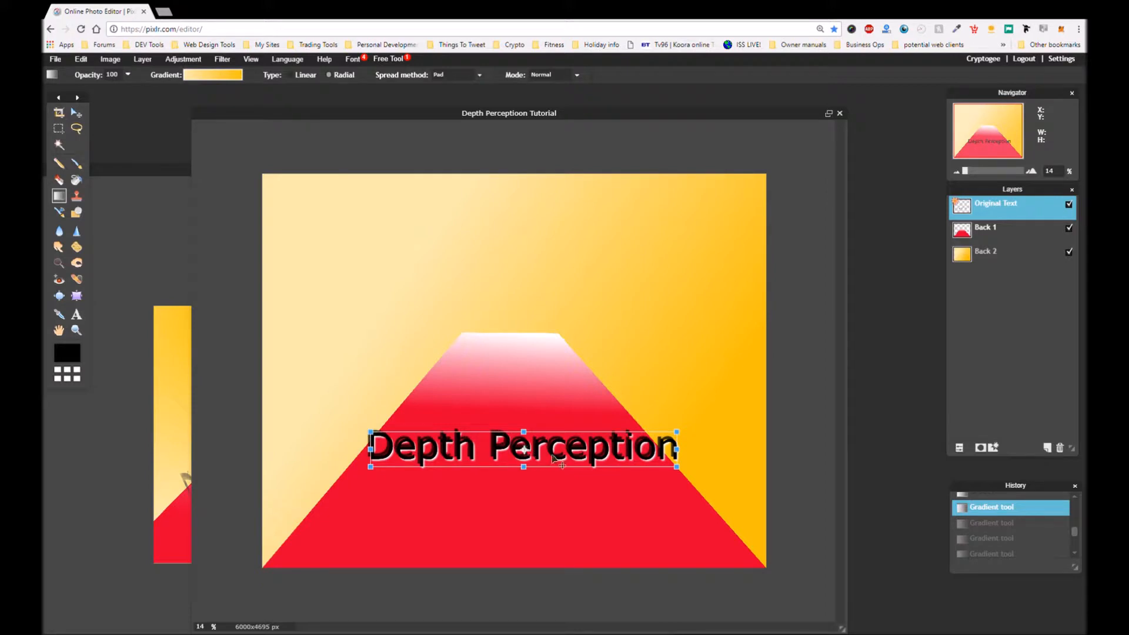
left_click_drag(563, 455, 557, 489)
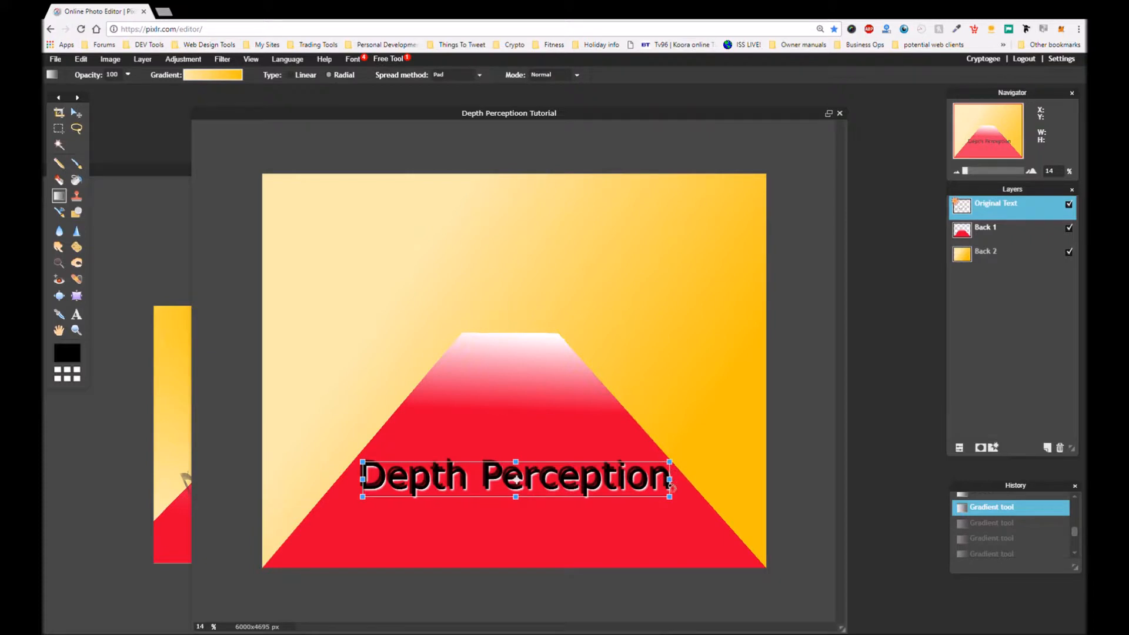
left_click_drag(671, 481, 620, 474)
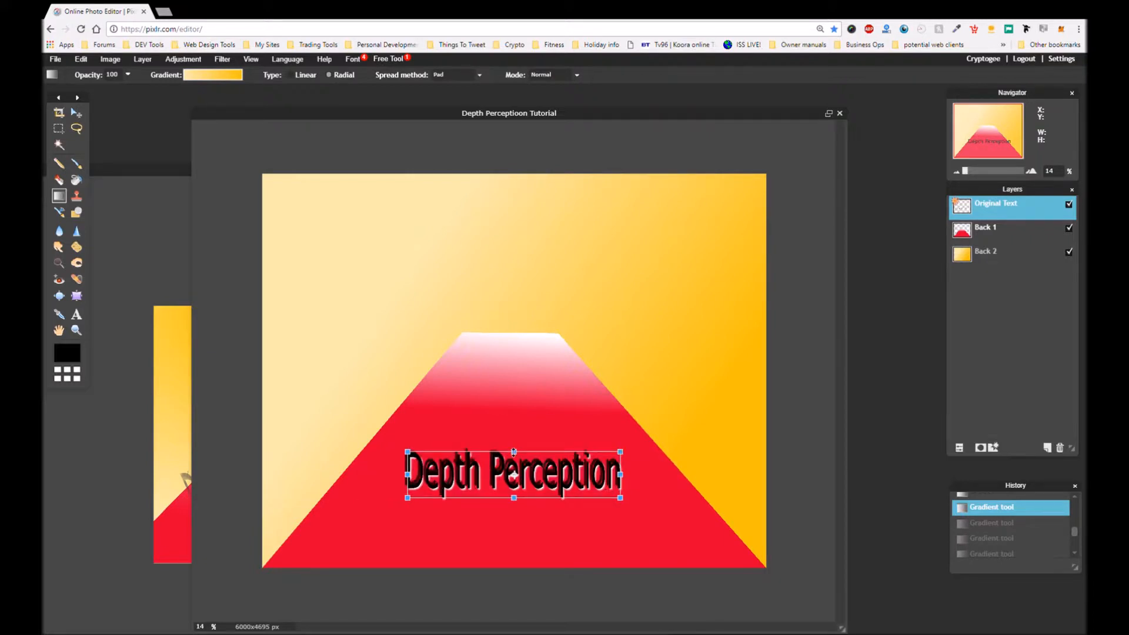
left_click(645, 474)
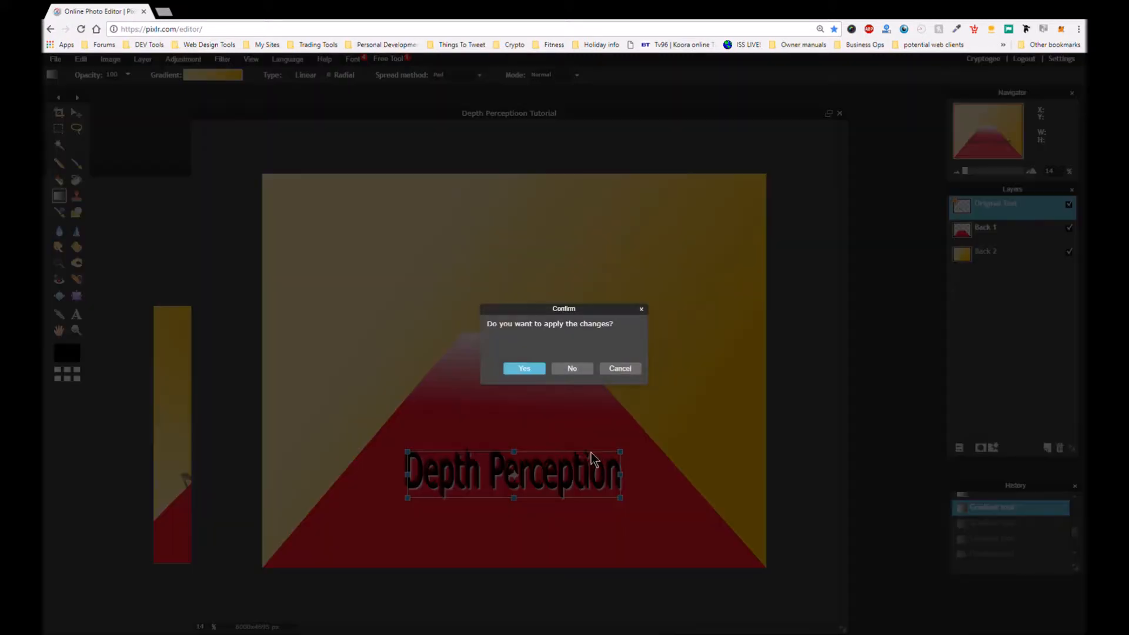
left_click(535, 369)
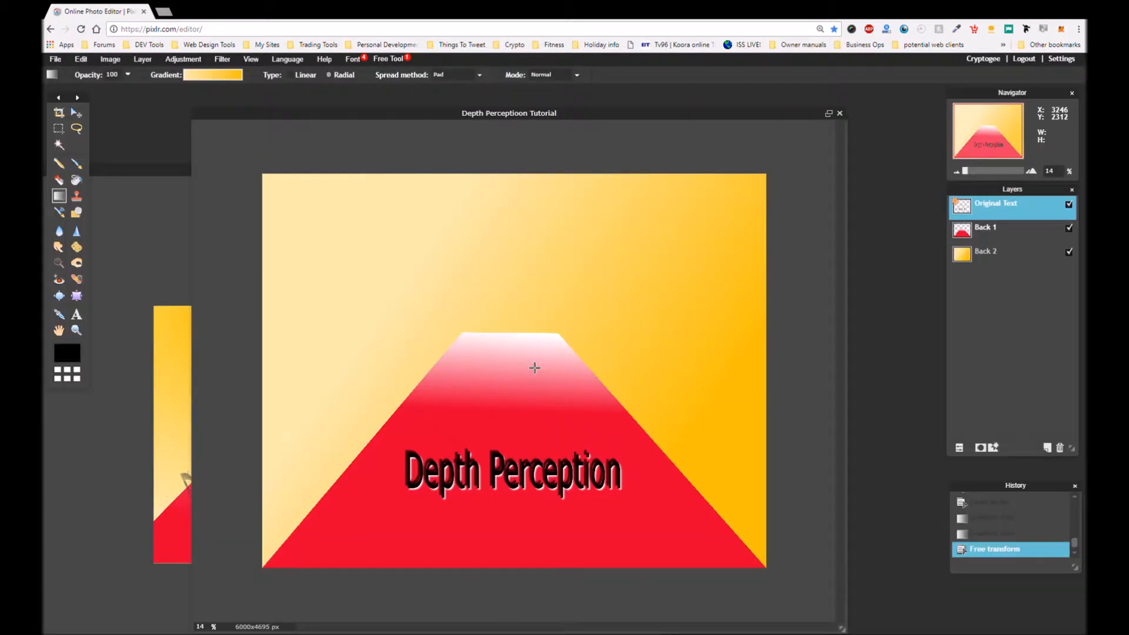
Set the drop shadow distance of the Original Text layer to 4
left_click(991, 449)
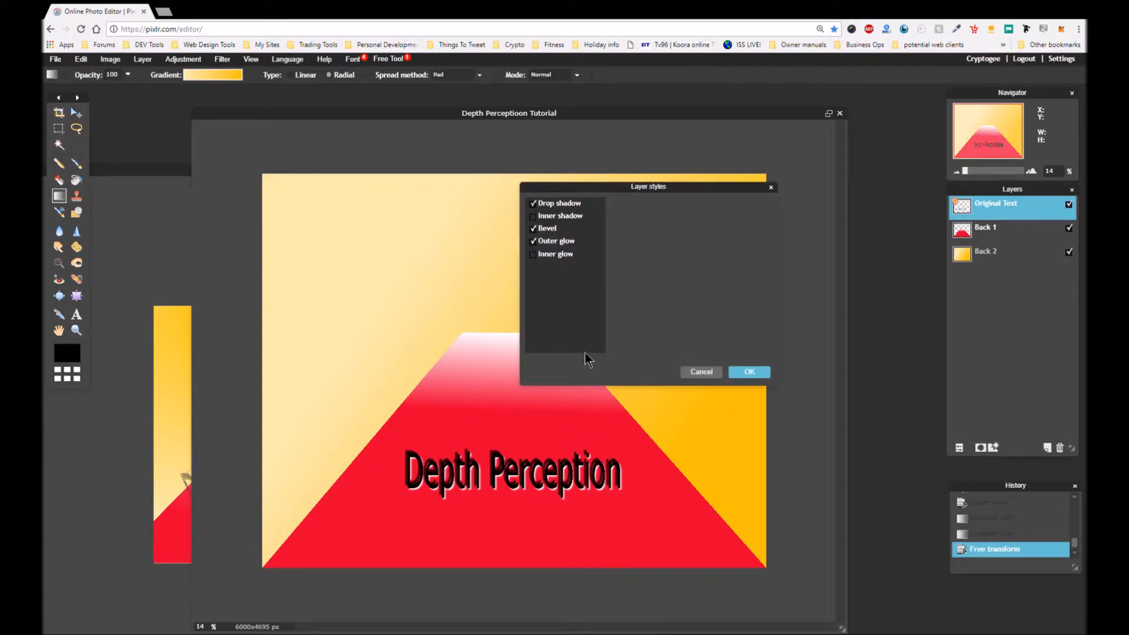
left_click(566, 202)
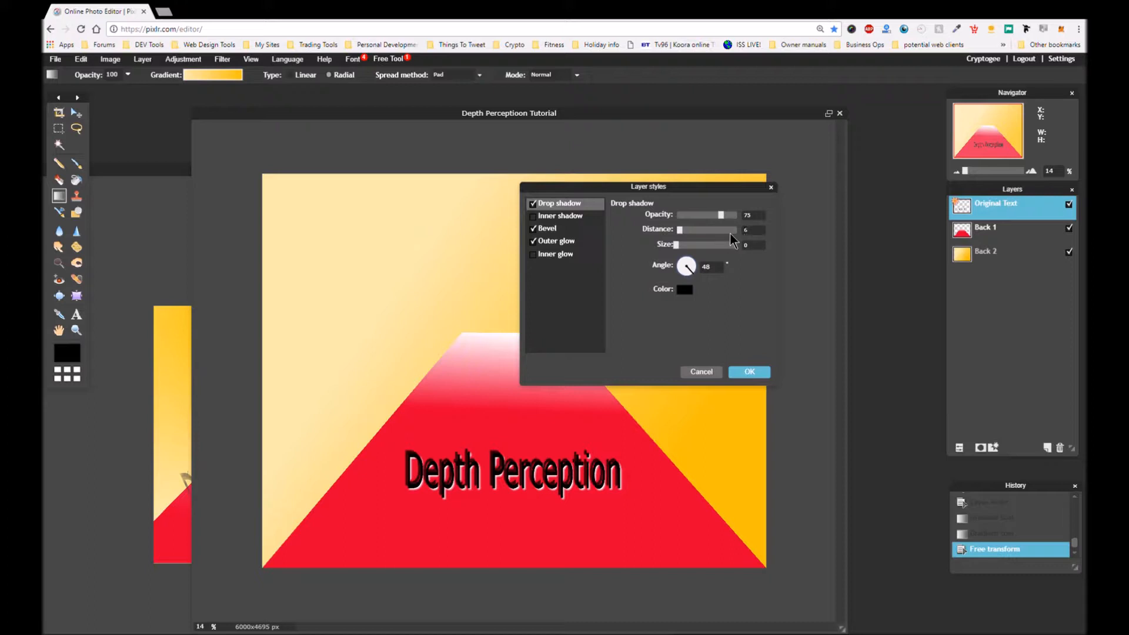
key("BackSpace")
type("4")
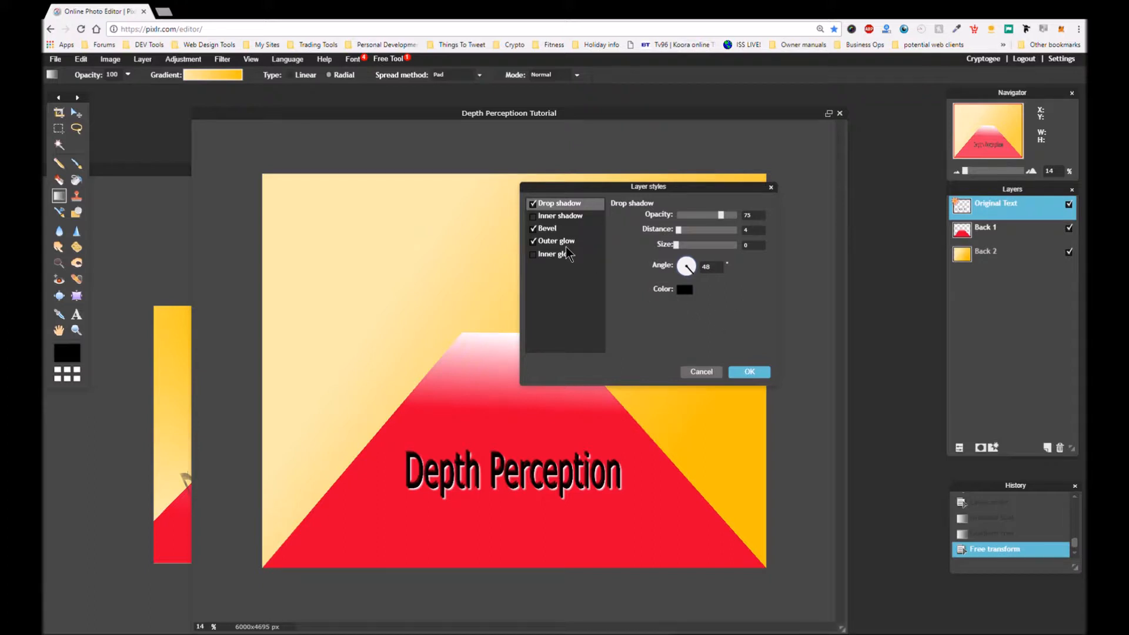
Reduce the shadow opacity of the text's bevel to 0
left_click(555, 229)
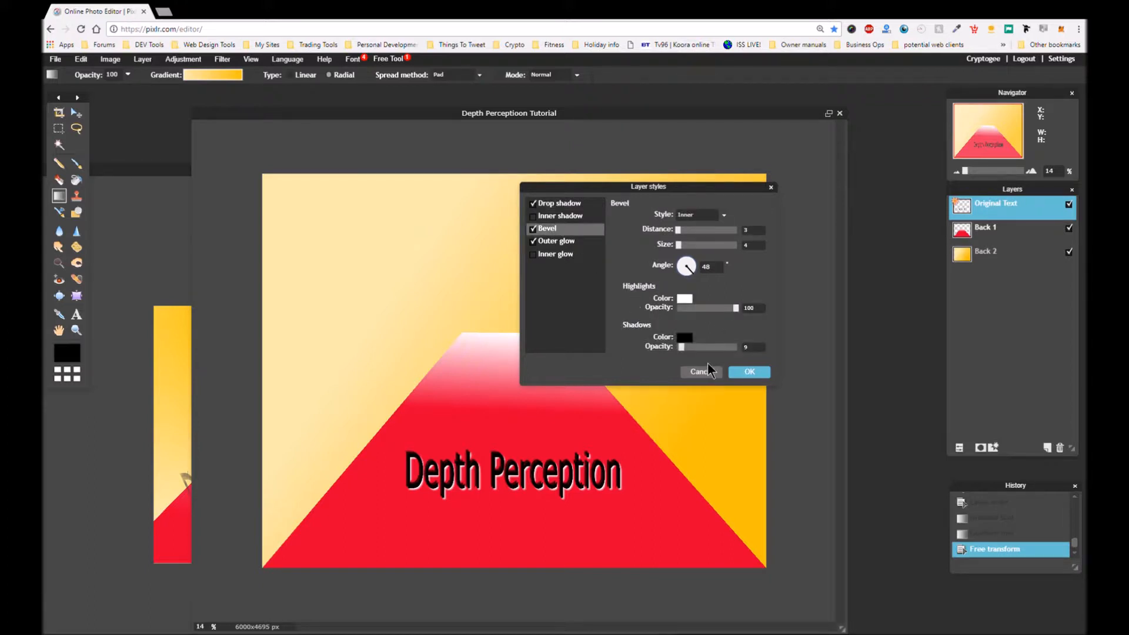
left_click_drag(678, 348, 669, 348)
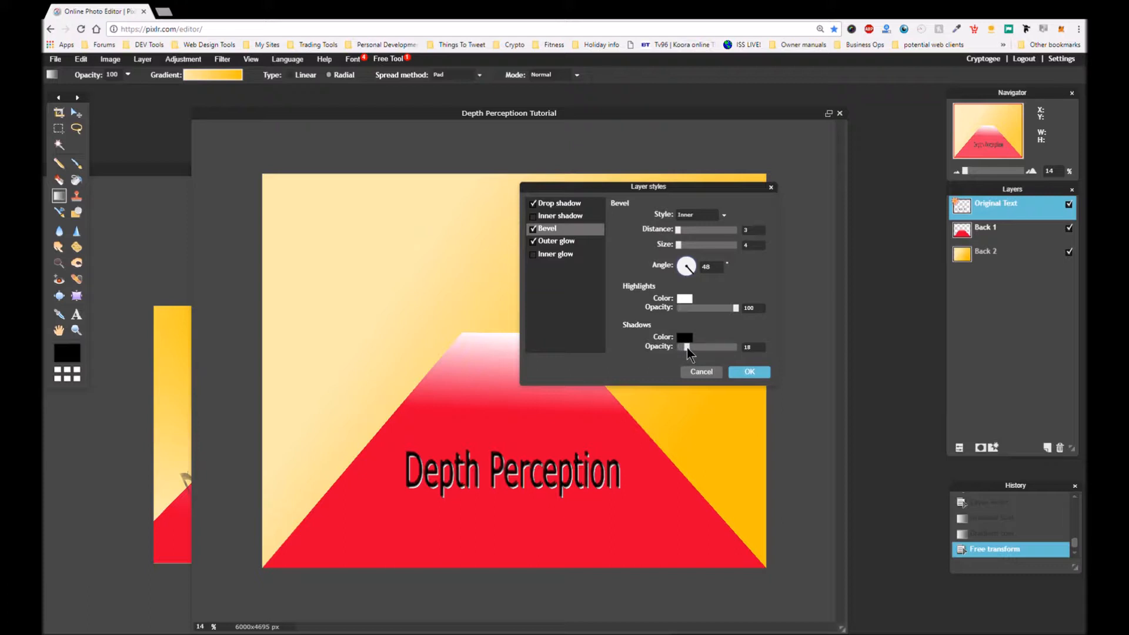
left_click_drag(685, 348, 668, 347)
Set the drop shadow's angle to 49°, check the bevel and outer glow settings, and apply the layer styles
left_click(564, 204)
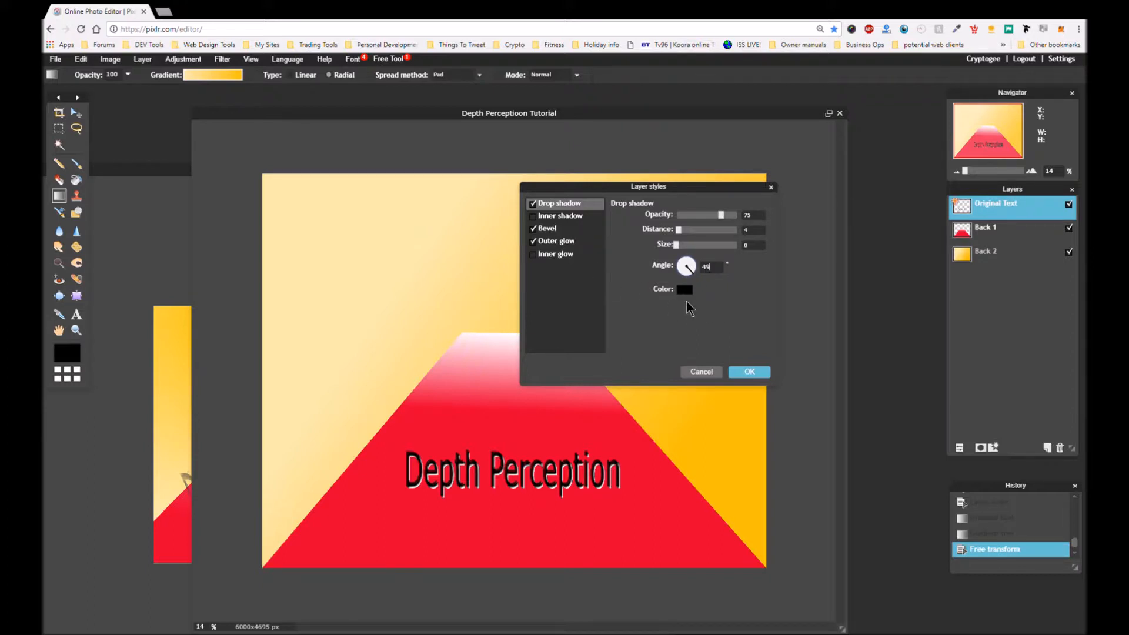
left_click(545, 232)
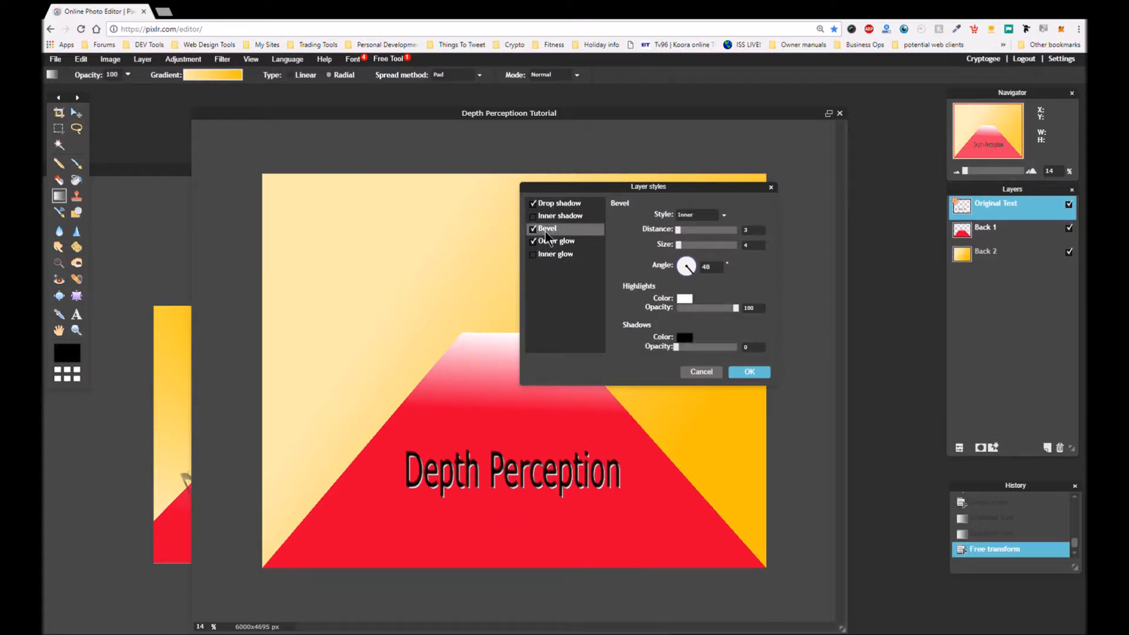
left_click(715, 274)
left_click(568, 244)
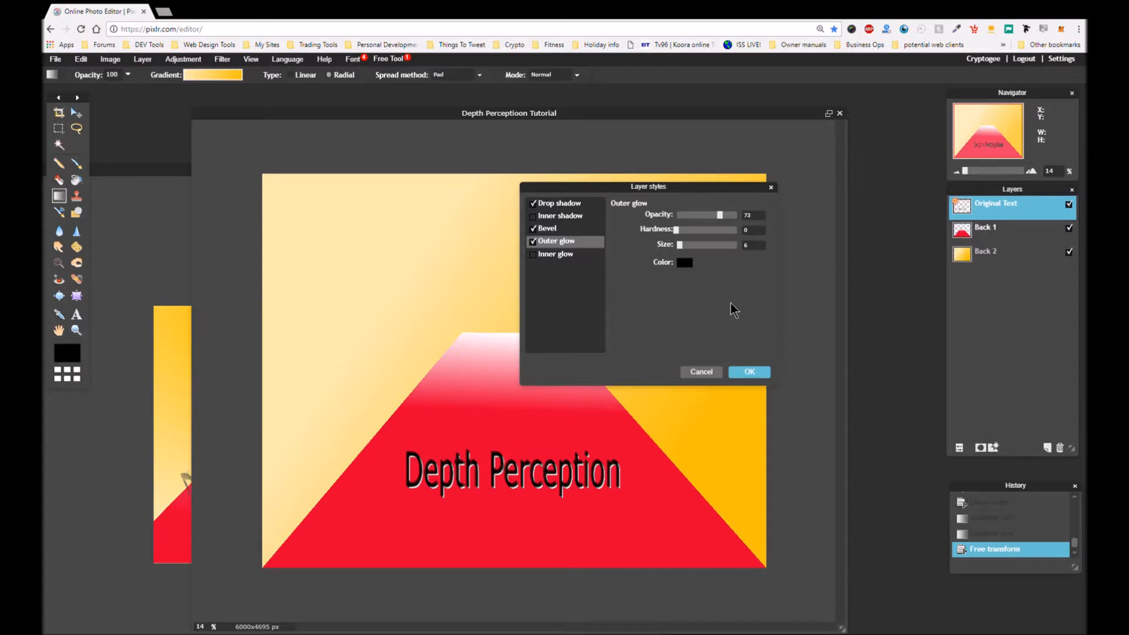
left_click(750, 373)
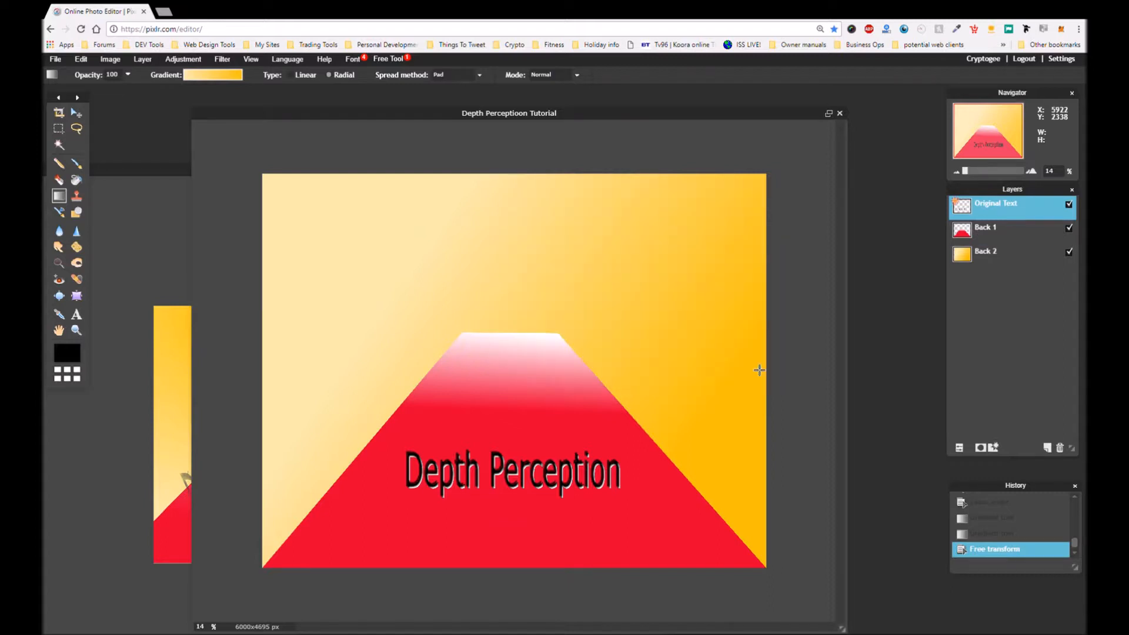
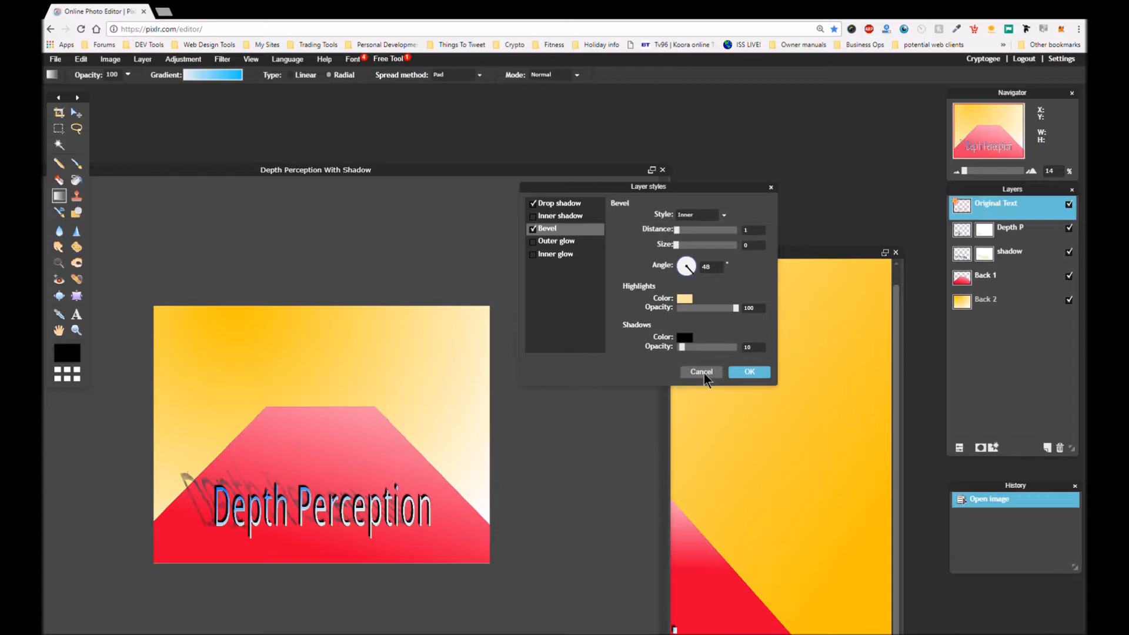
Examine the drop shadow and bevel settings of the Original Text layer in the Depth Perception With Shadow image
left_click(568, 206)
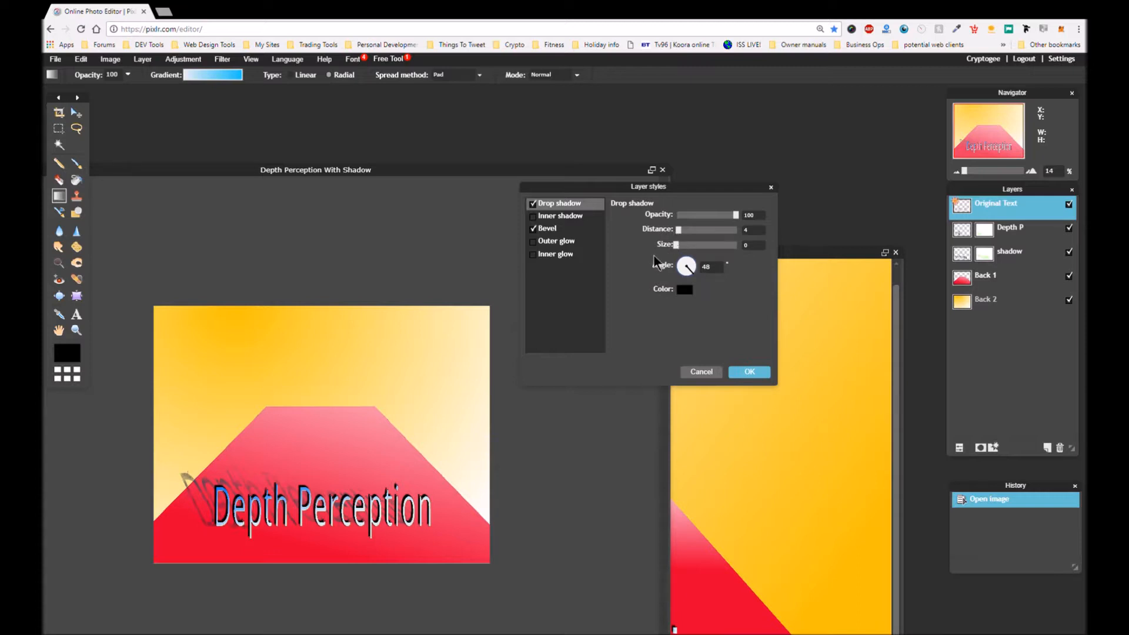
left_click(553, 229)
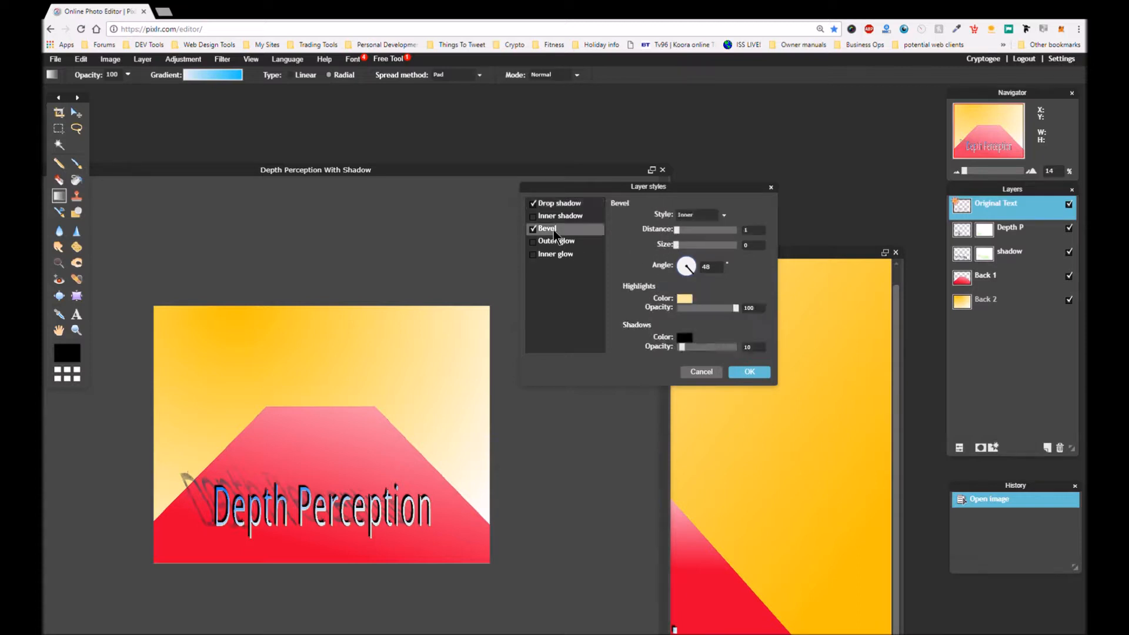
left_click(573, 206)
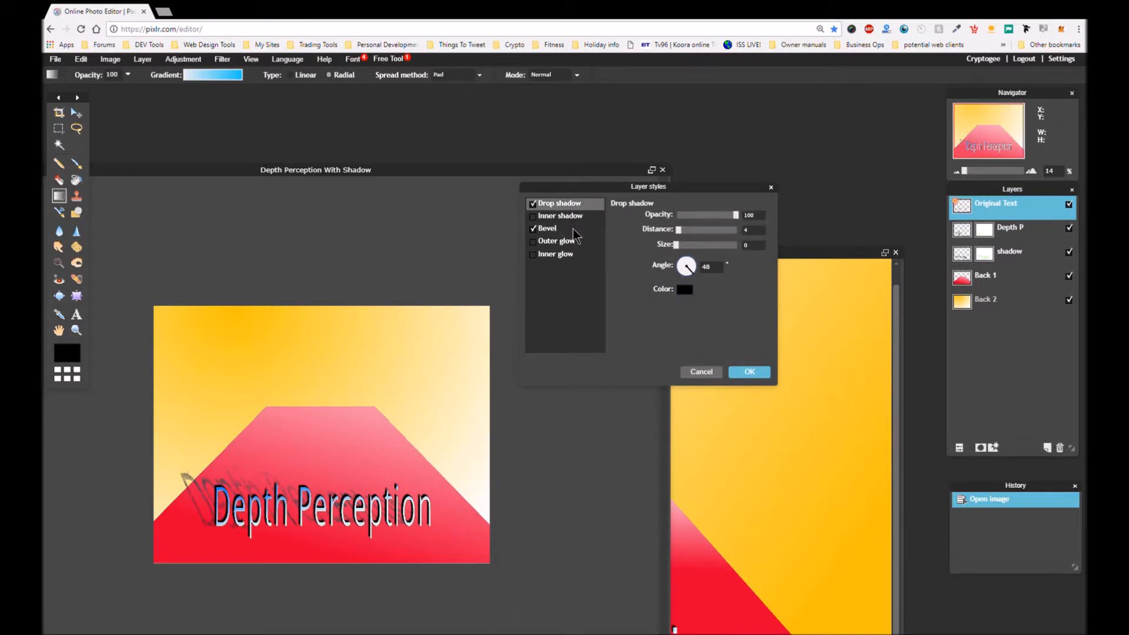
Compare the bevel settings with the drop shadow settings in the reference text's layer styles
left_click(573, 228)
left_click(577, 206)
left_click(577, 230)
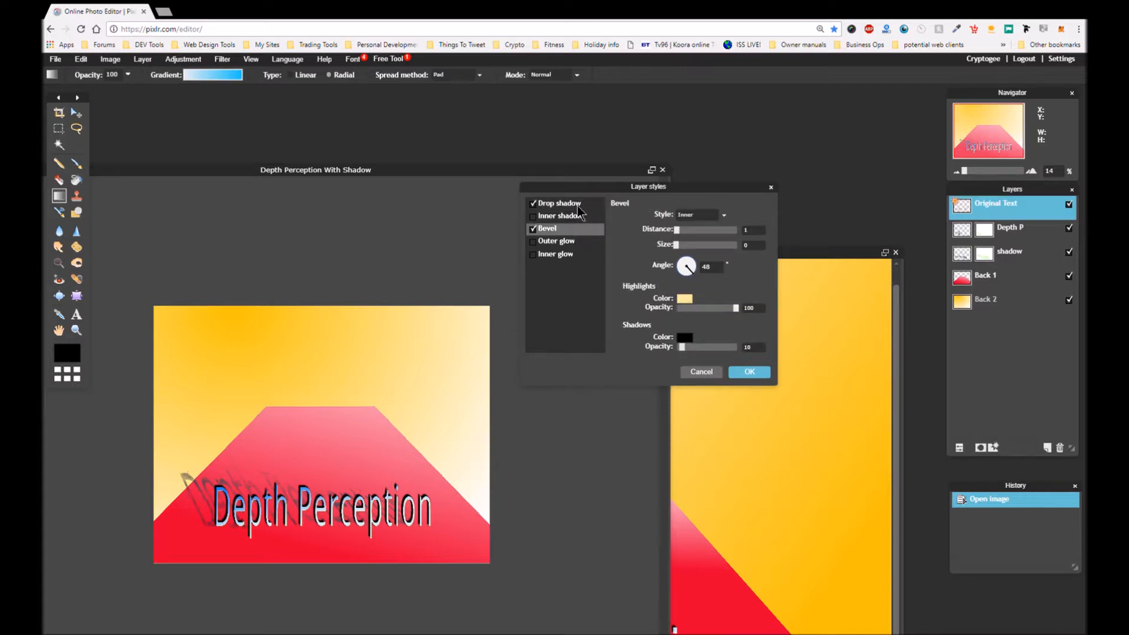
left_click(581, 204)
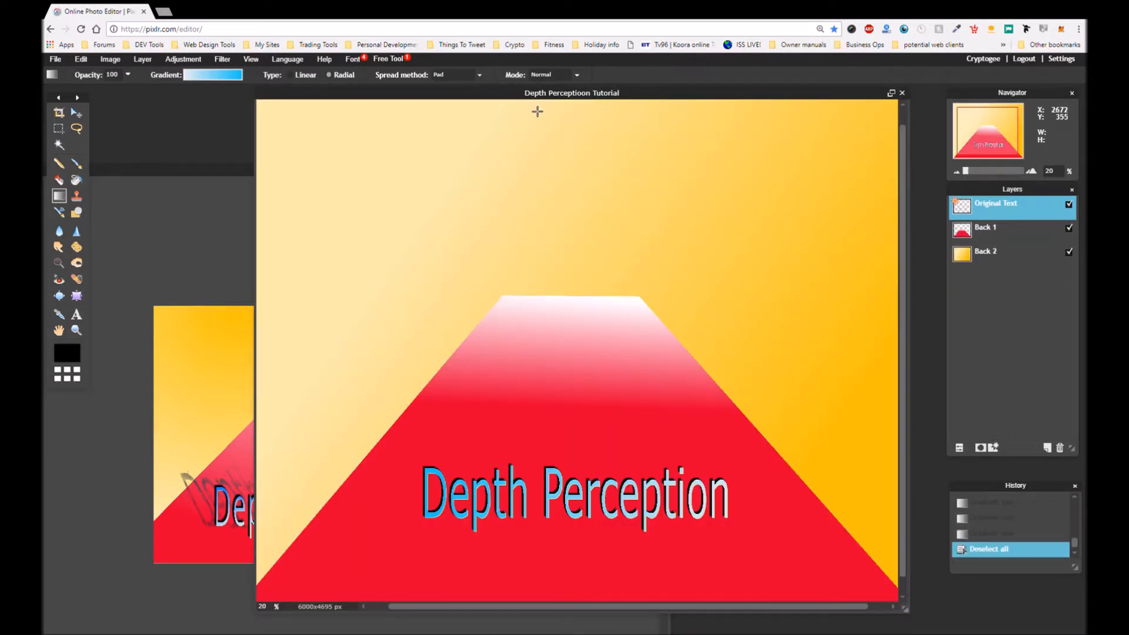
Review the drop shadow, bevel and bevel highlight colour of the Original Text layer in the tutorial image
left_click_drag(601, 93, 563, 84)
left_click_drag(530, 407, 560, 87)
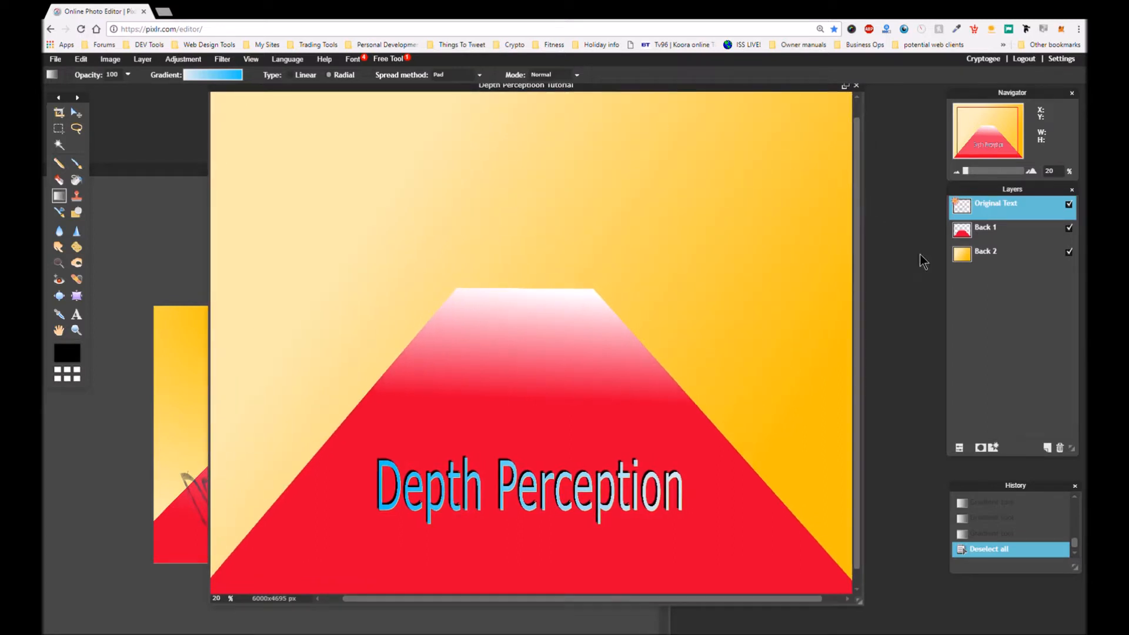
left_click(993, 448)
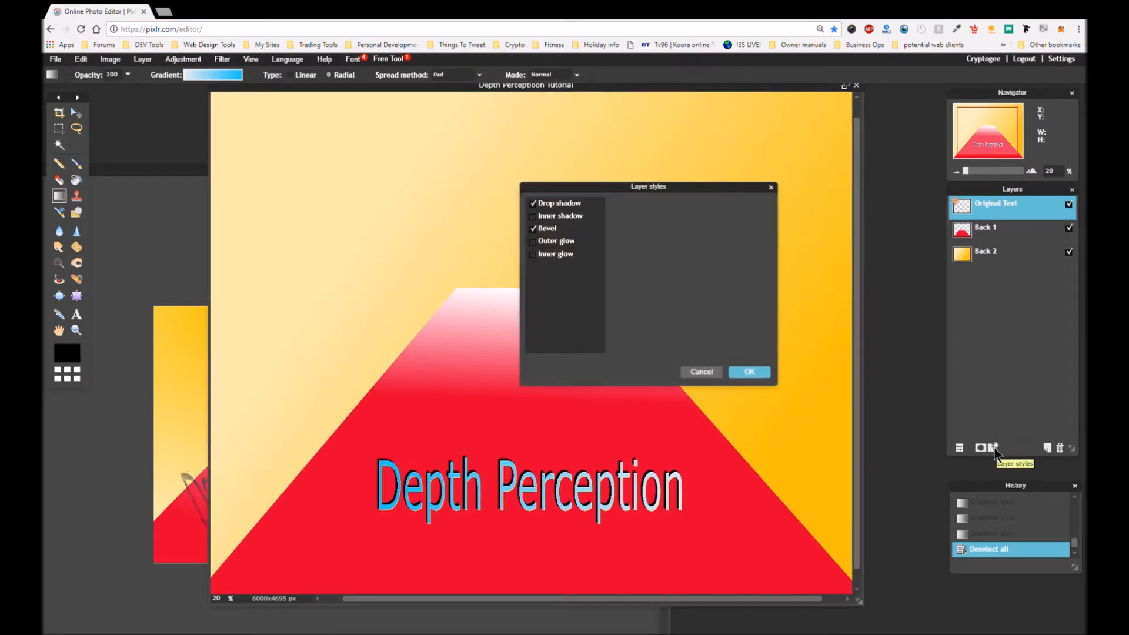
left_click(557, 202)
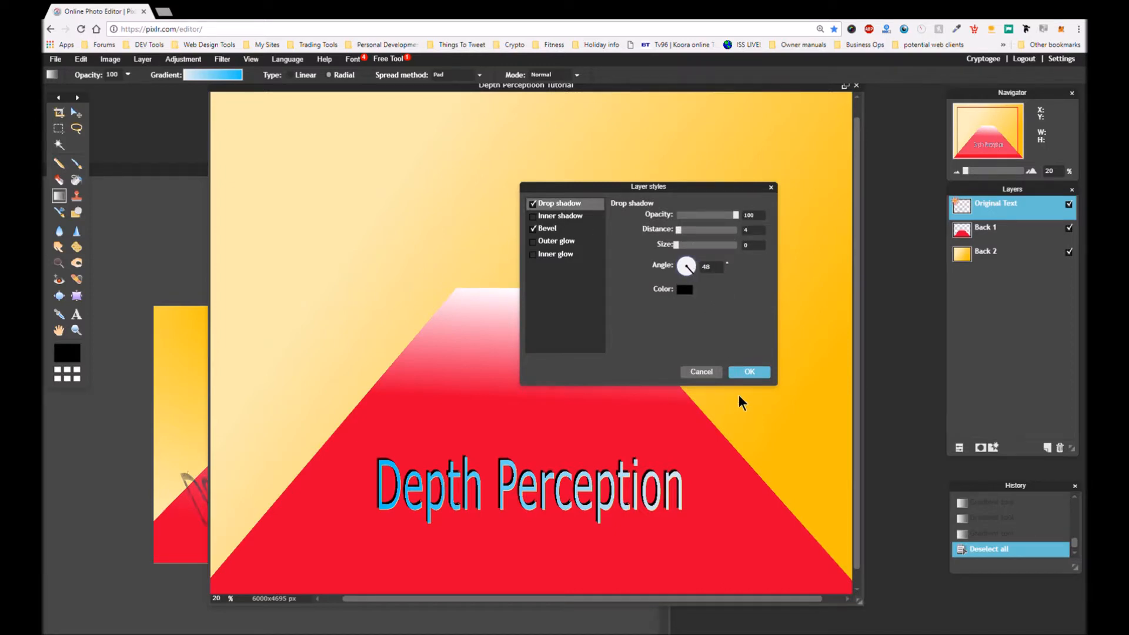
left_click(556, 228)
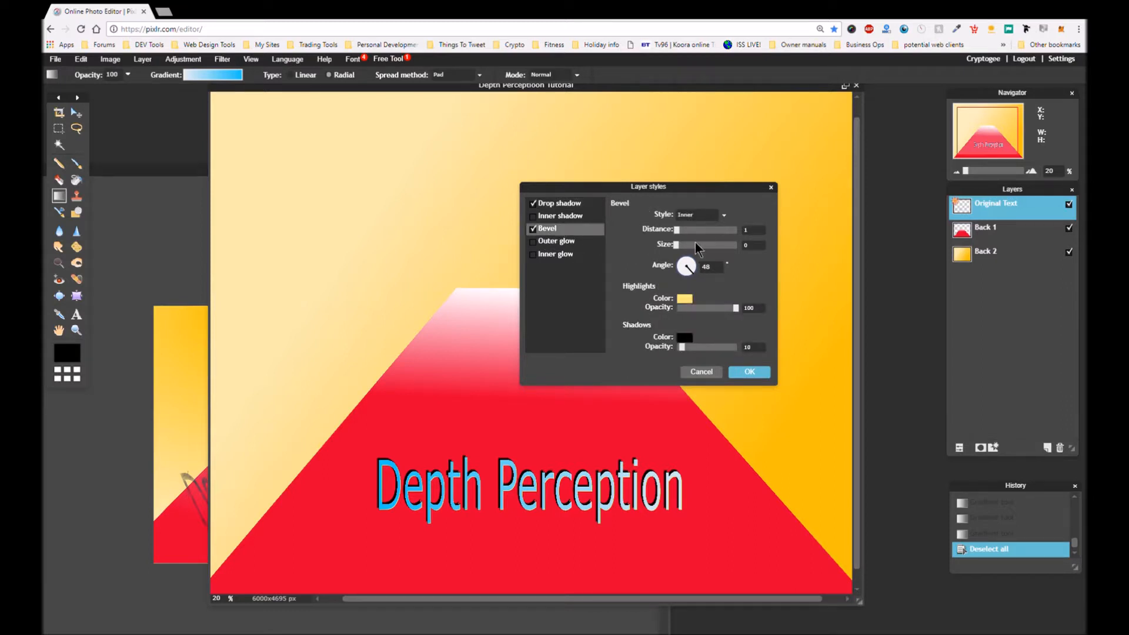
left_click(684, 299)
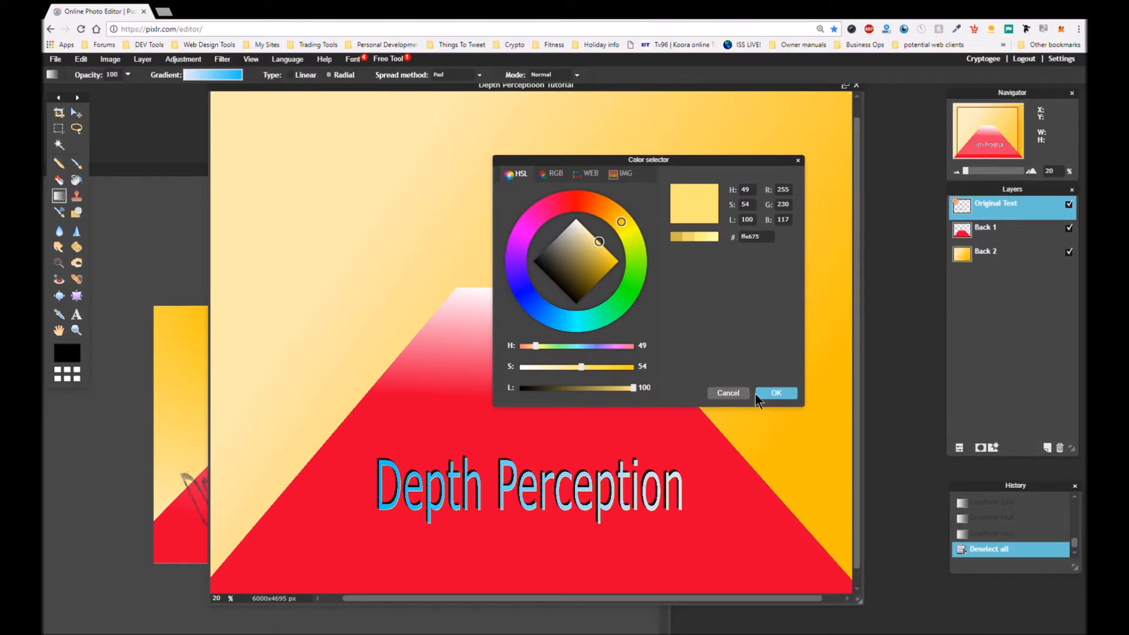
left_click(739, 390)
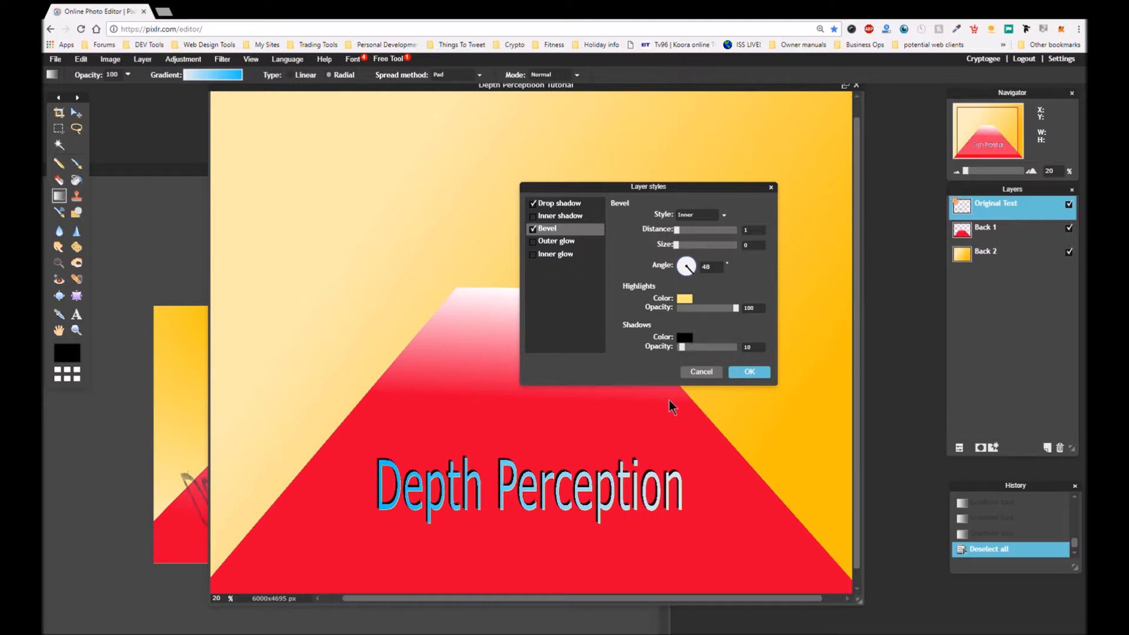
left_click(750, 373)
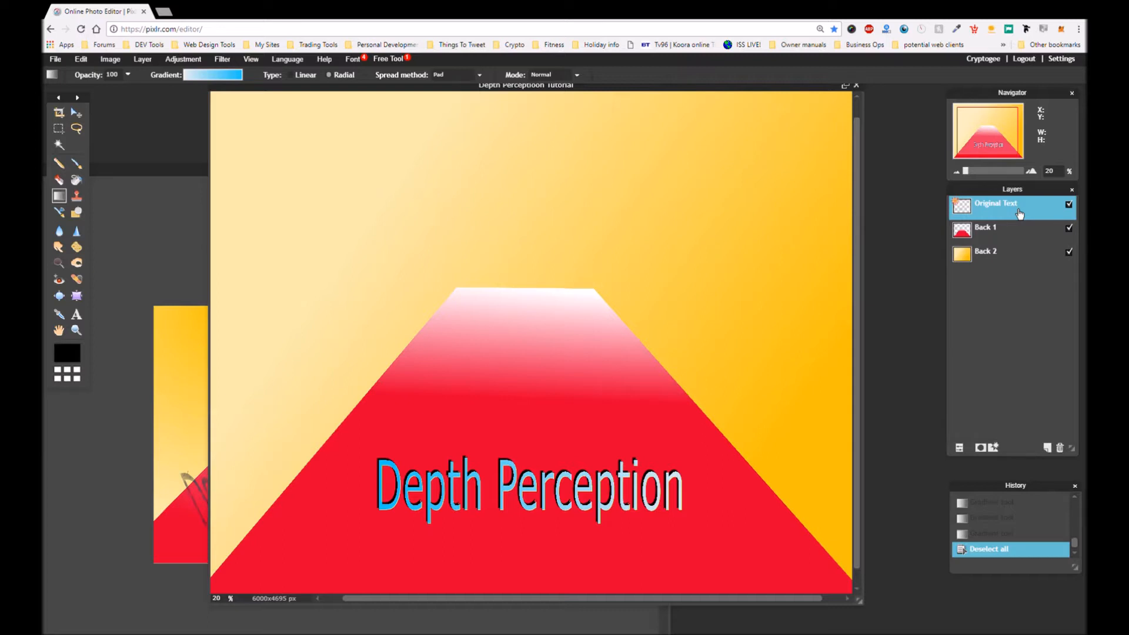
Add the text "Depth Perception" in black Verdana Regular, size 329, just above the blue text
left_click(76, 315)
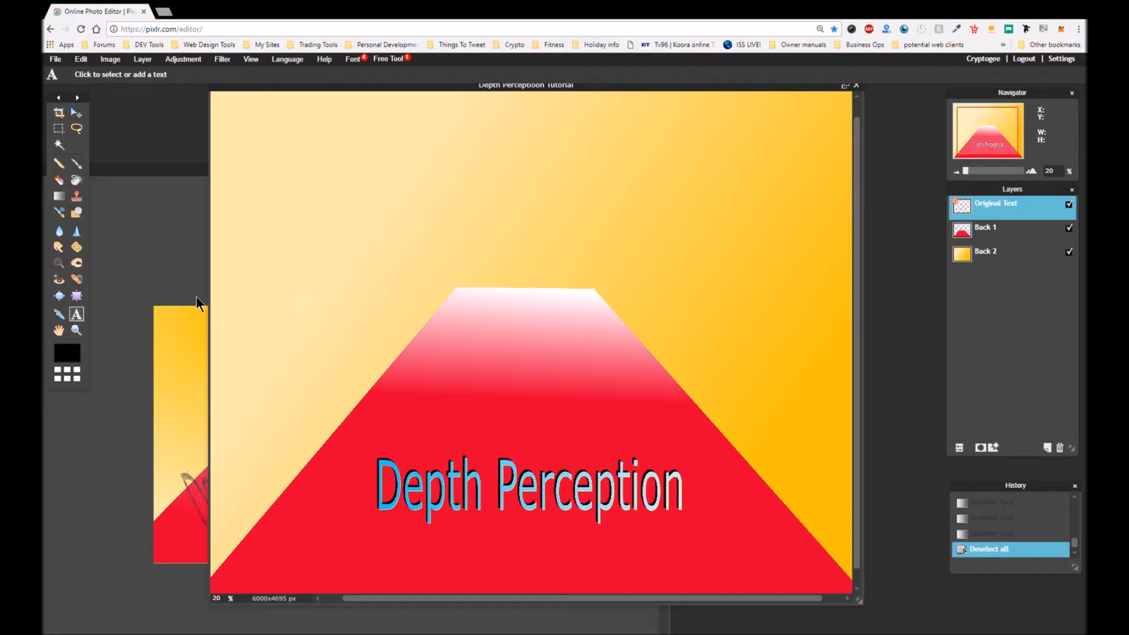
left_click(474, 437)
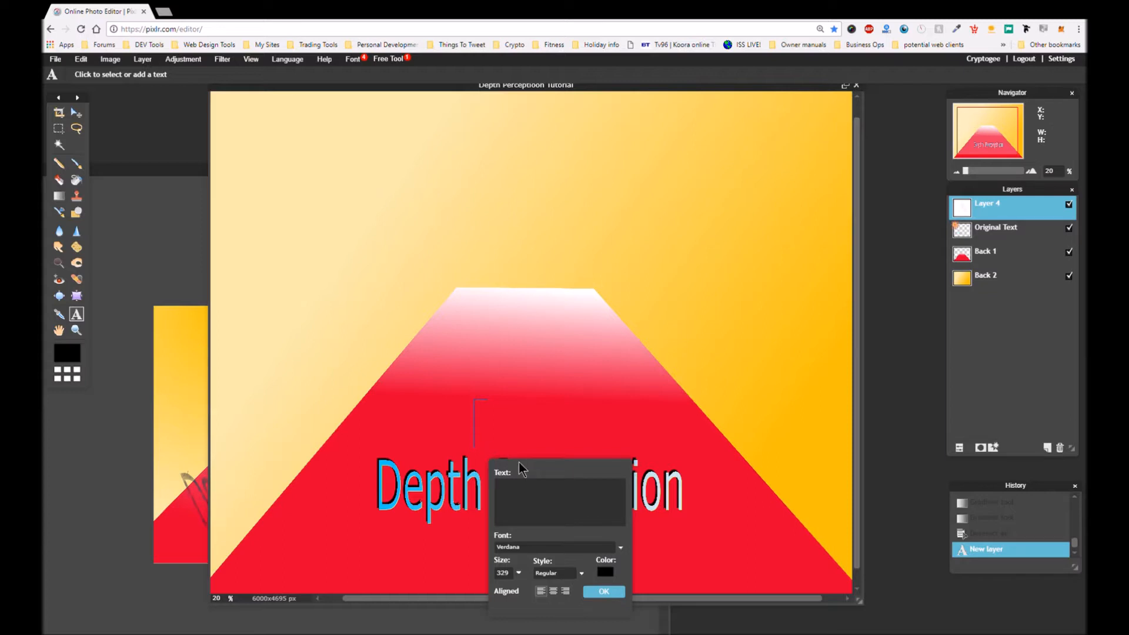
type("Dep")
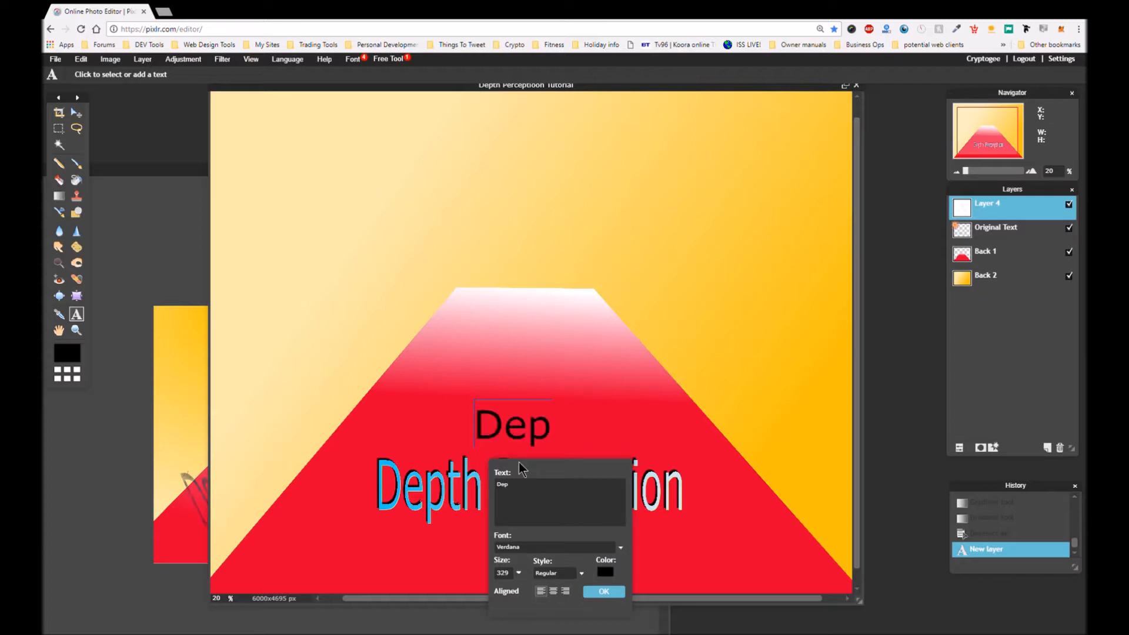
type("th Perception")
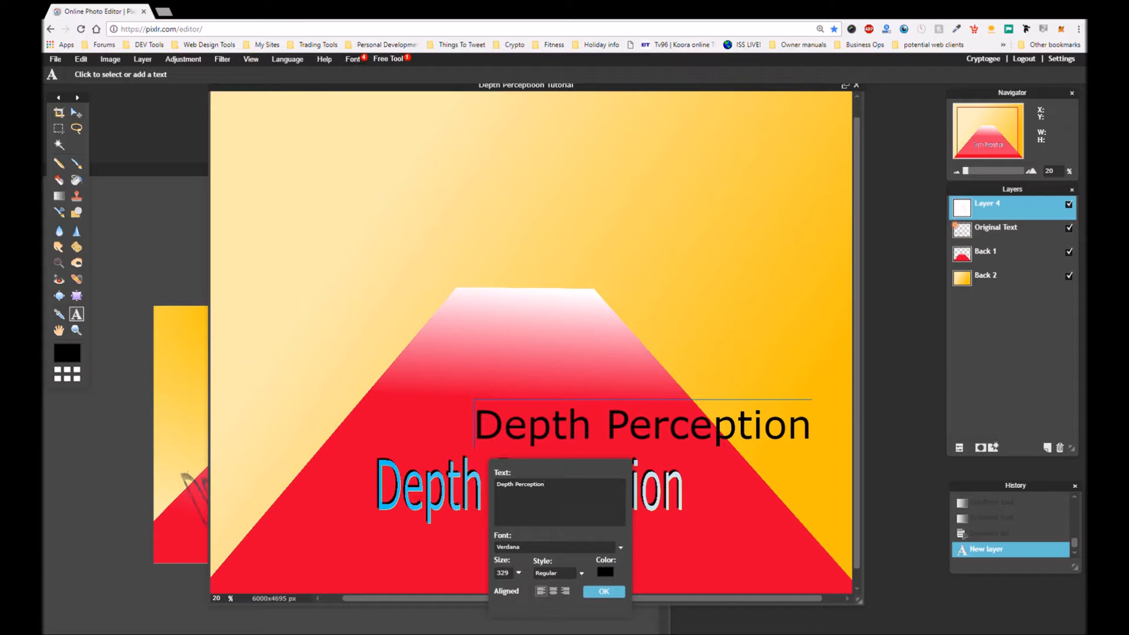
Try to name the new text layer Base Shadow, and place it directly beneath the Original Text layer
double_click(991, 209)
type("Base Shadow")
left_click(971, 216)
left_click_drag(1028, 216, 1028, 246)
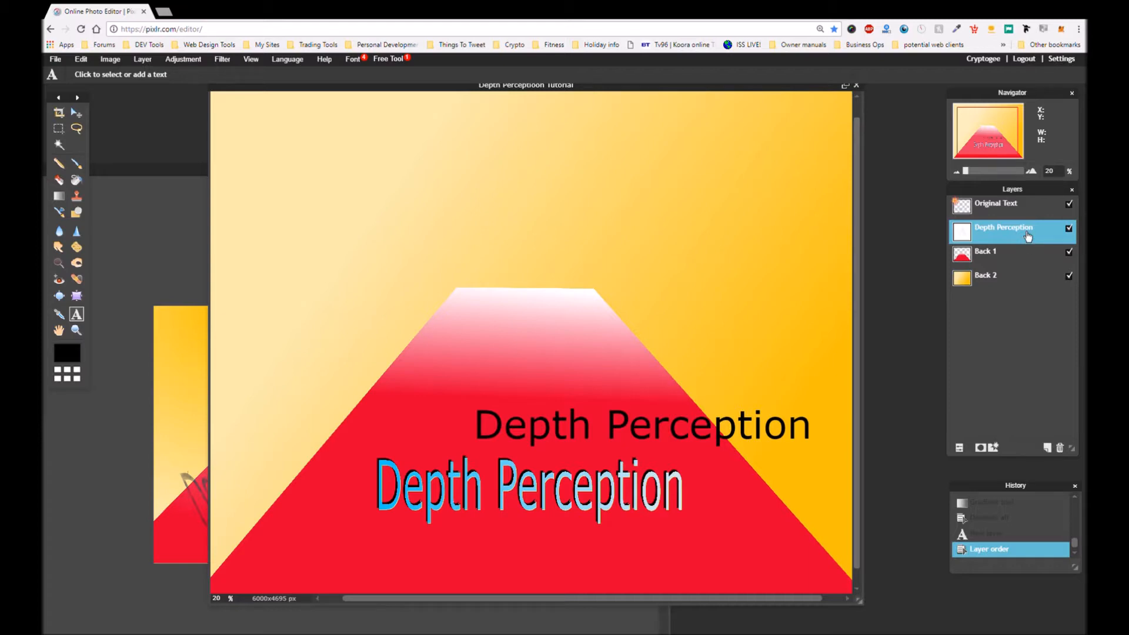
Try to rename the black text layer as Base shadow, and set its text size to 251, aligned near the blue text's start
double_click(1025, 233)
type("Base shadw")
key("BackSpace")
type("ow")
key("Return")
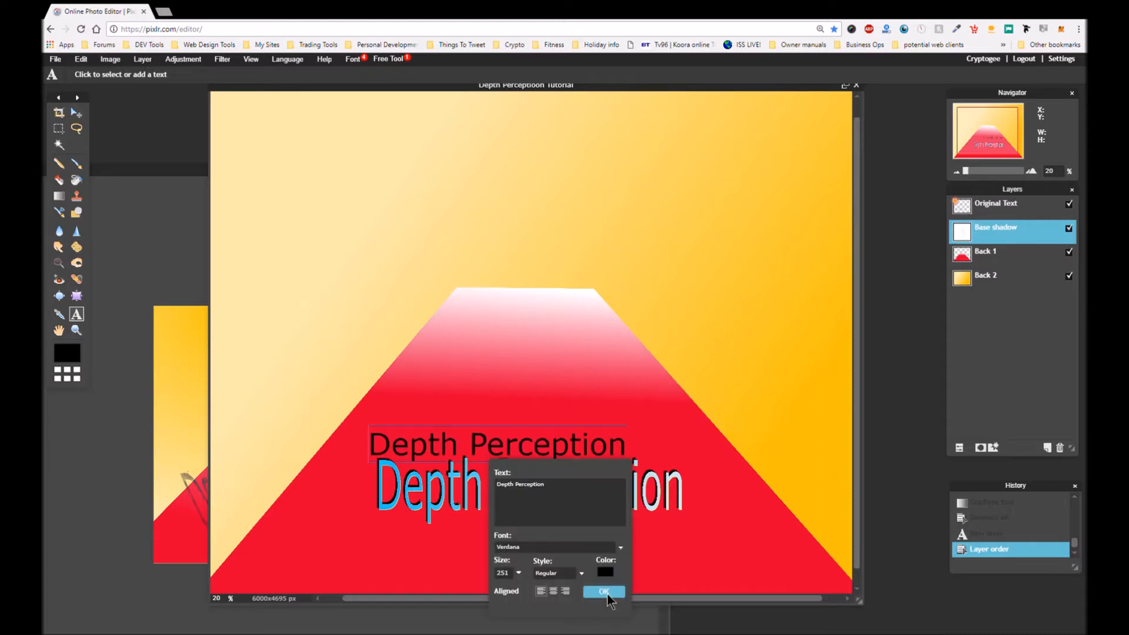
left_click(607, 593)
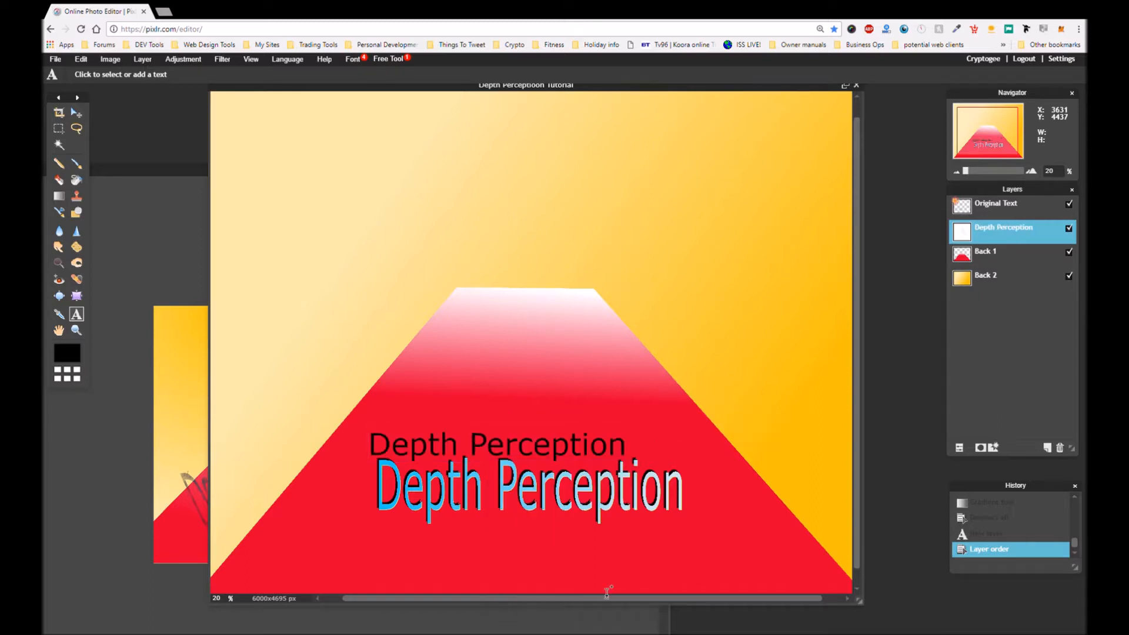
Rasterize the black Depth Perception text layer
left_click(71, 61)
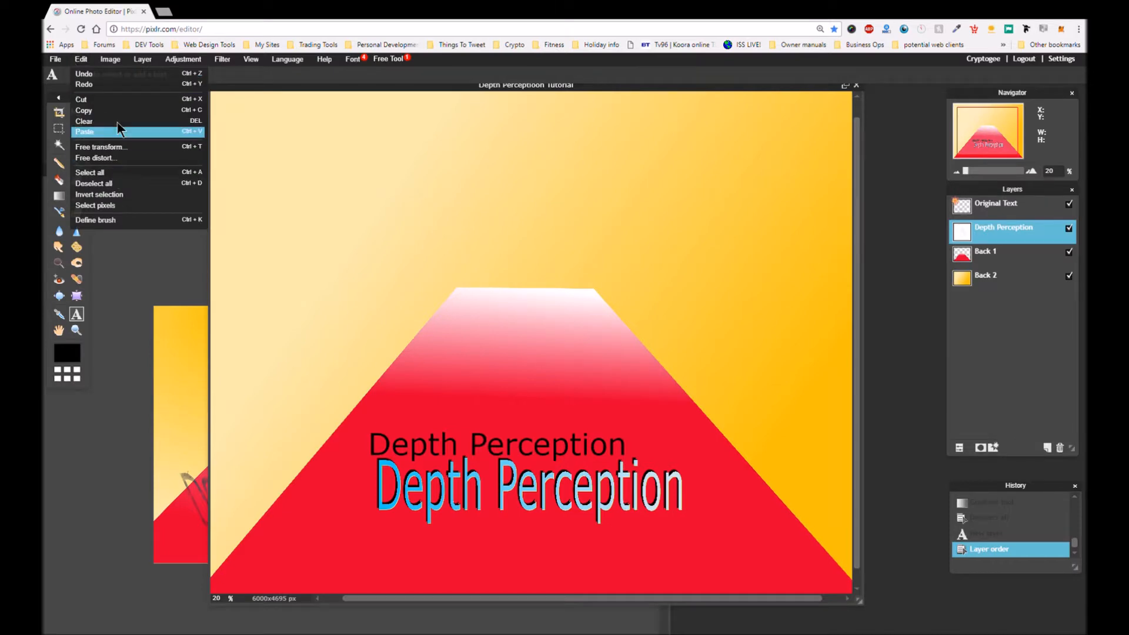
left_click(144, 63)
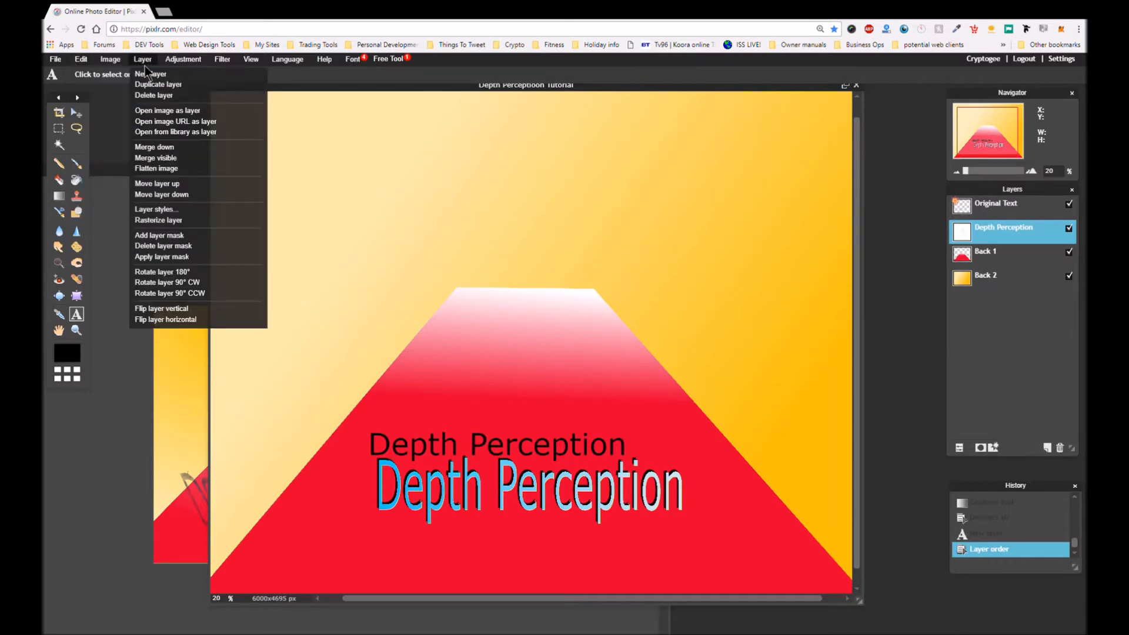
left_click(150, 221)
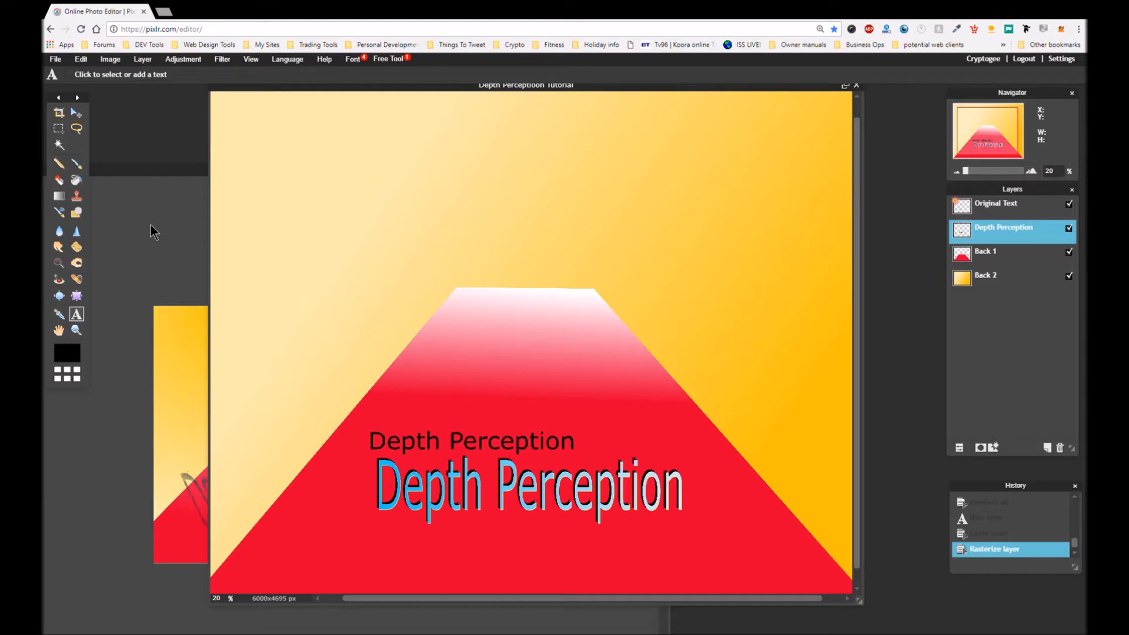
Free transform the rasterized black text to make it taller and wider, apply the change, and discard the stray empty text layer
left_click(81, 59)
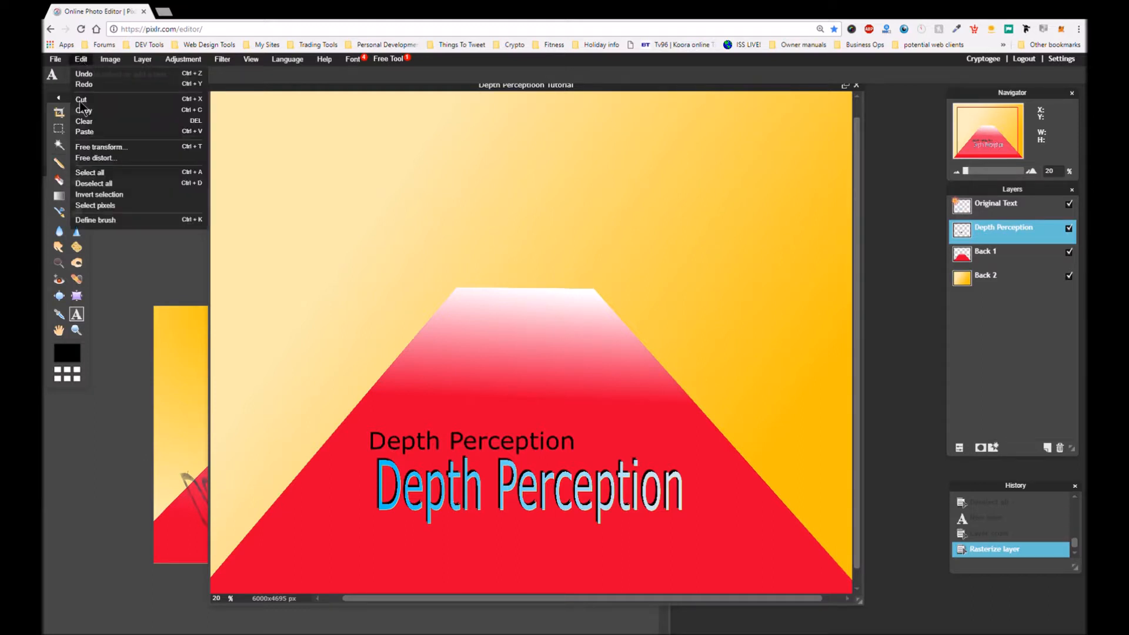
left_click(94, 159)
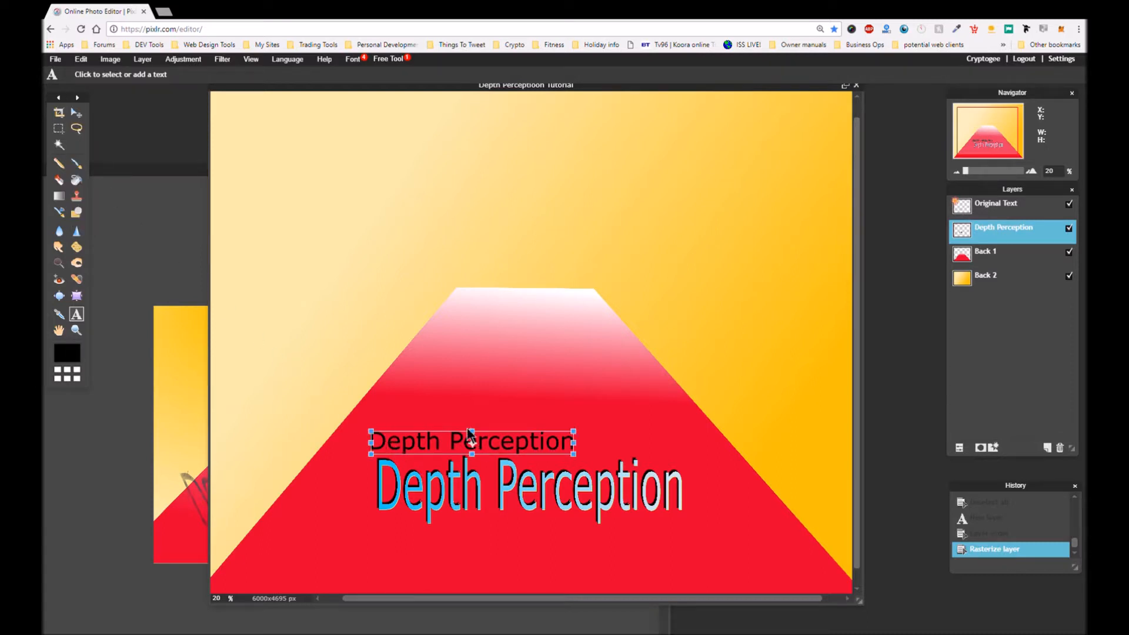
left_click_drag(471, 430, 471, 421)
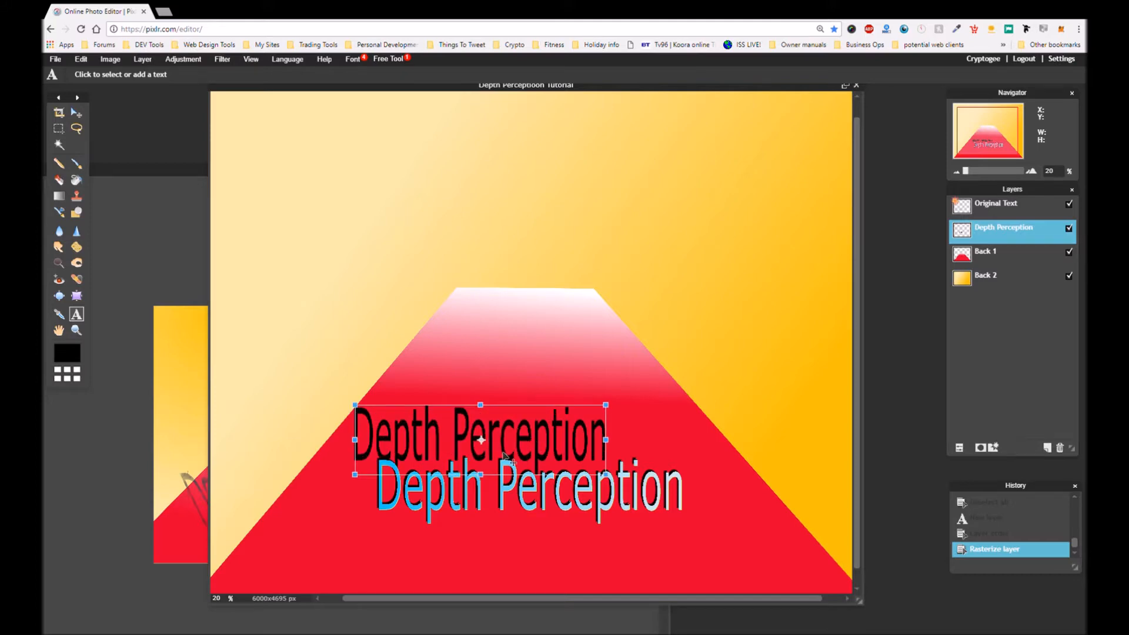
left_click(530, 392)
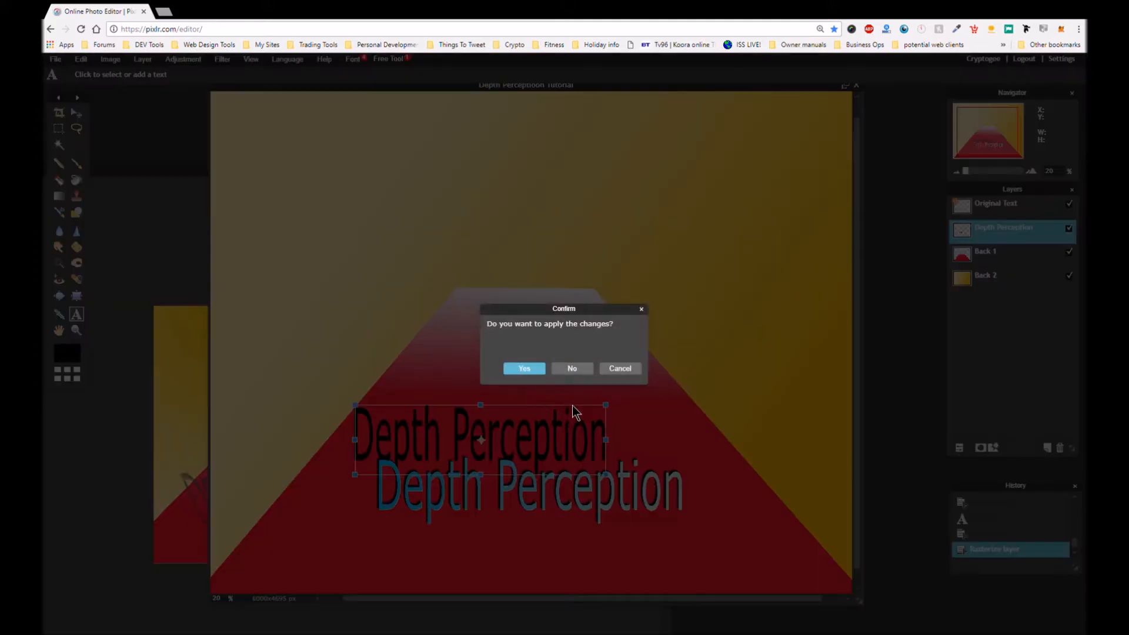
left_click(525, 370)
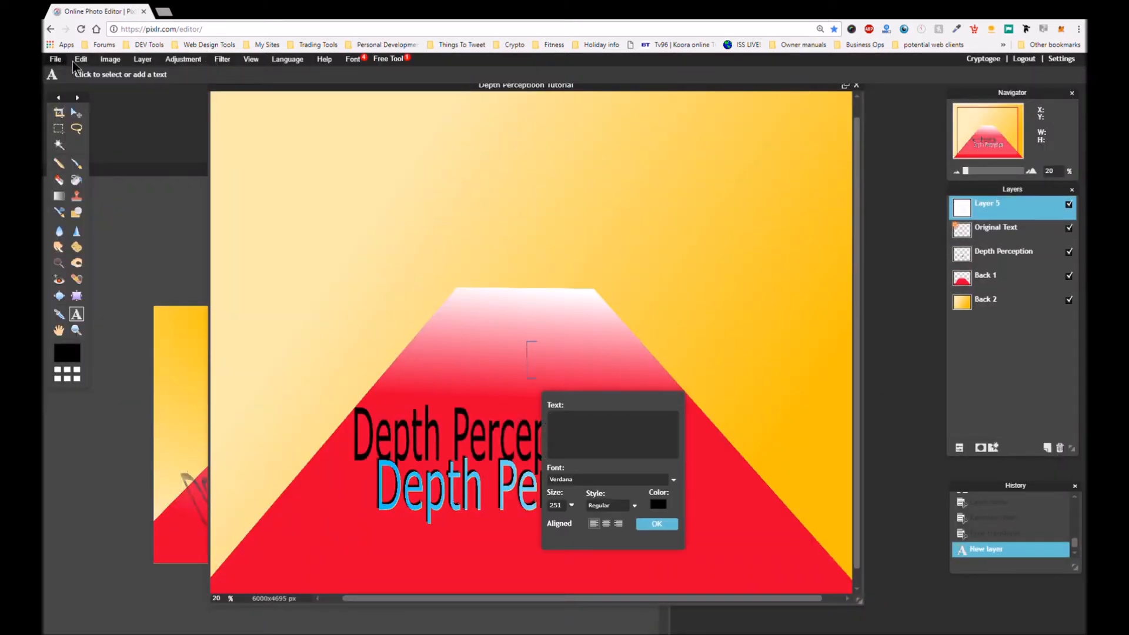
left_click(661, 526)
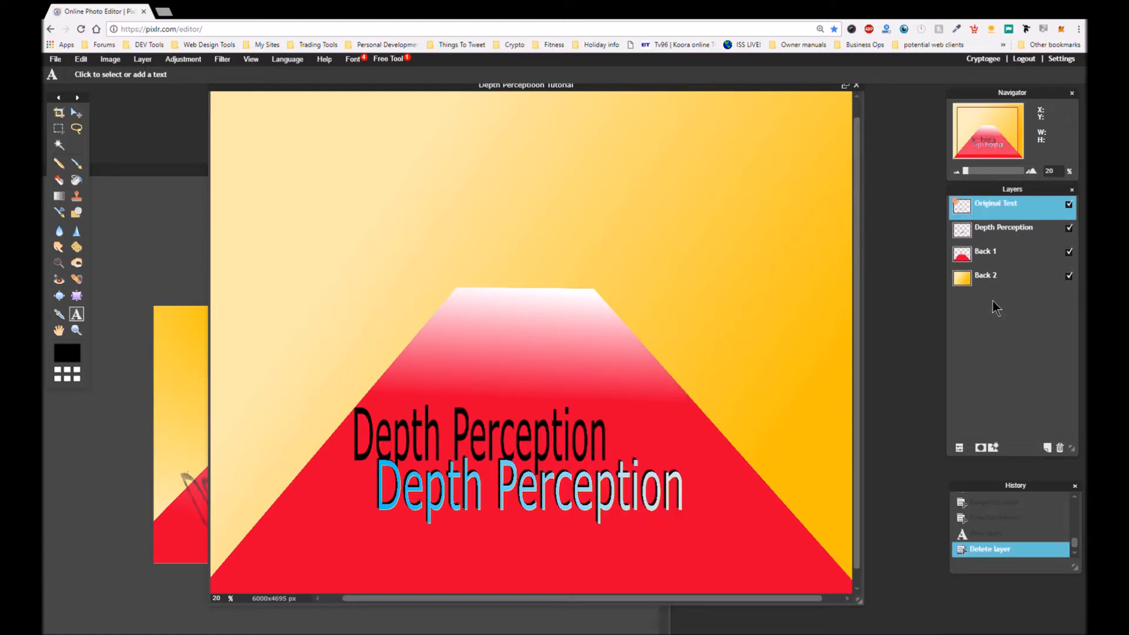
Rename the Depth Perception layer as Base Shadow and free distort its text into a slanted shadow behind the blue text
left_click(1030, 238)
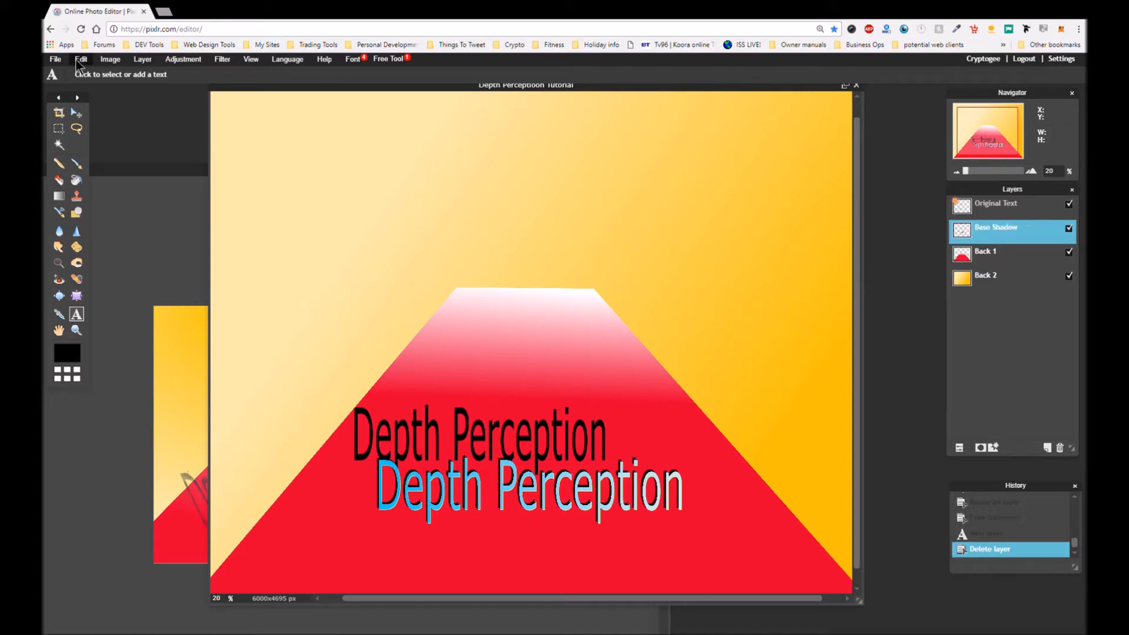
left_click(79, 60)
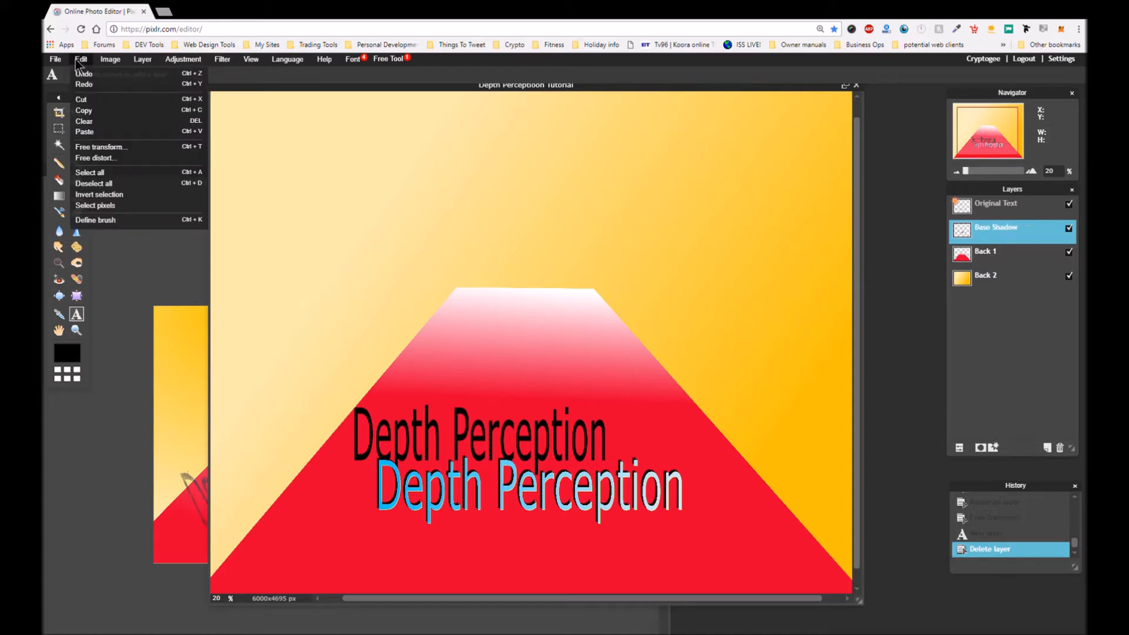
left_click(113, 164)
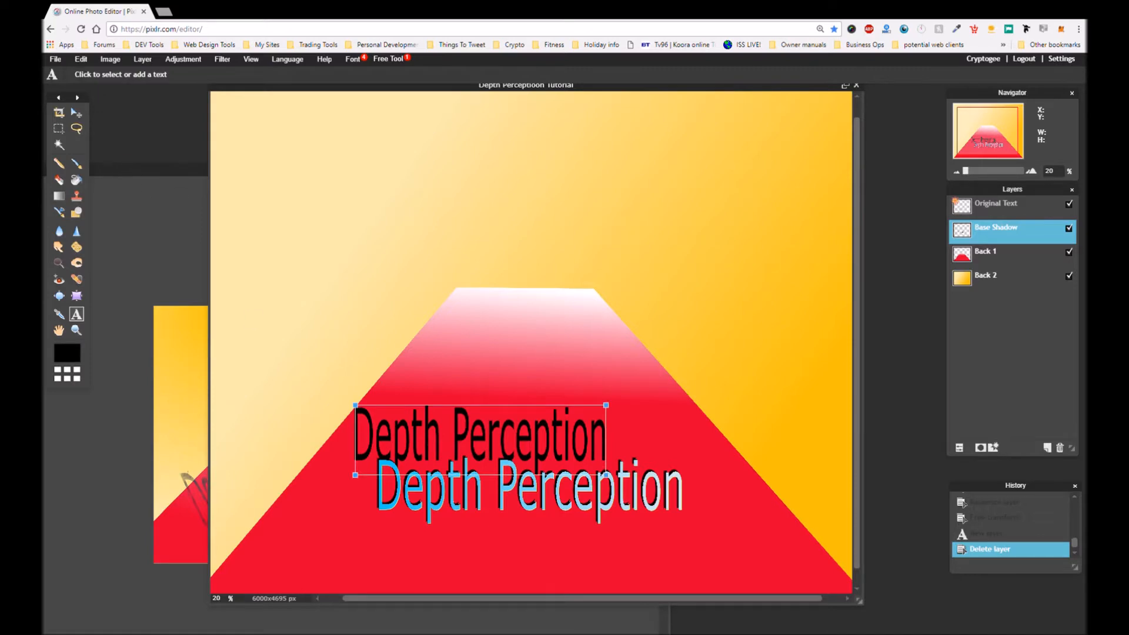
left_click_drag(355, 475, 388, 538)
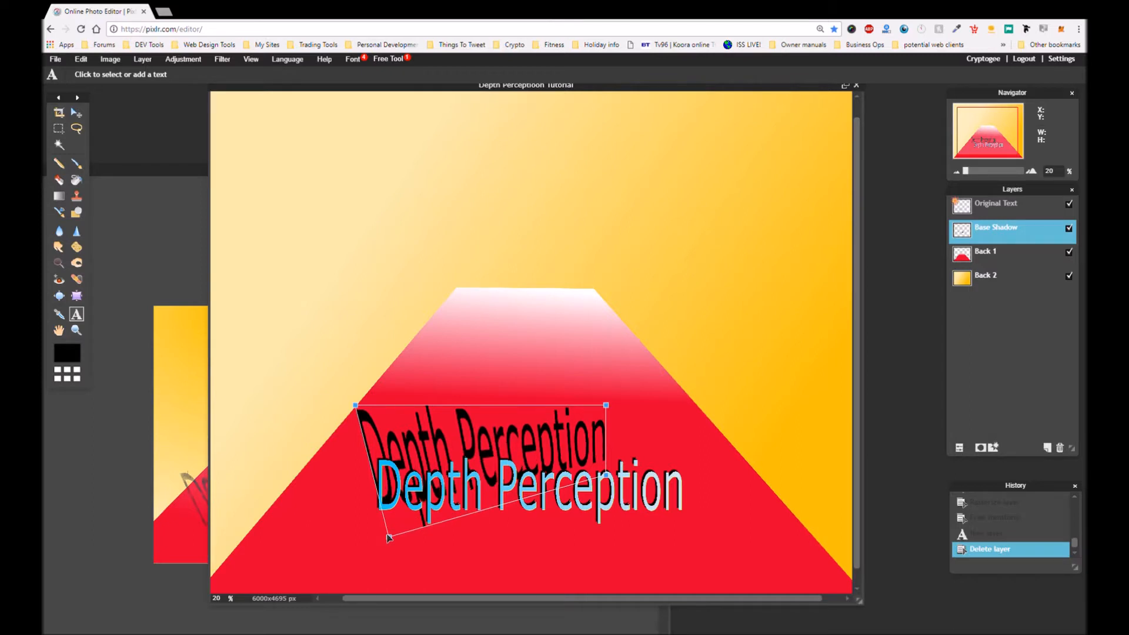
left_click_drag(388, 536, 392, 536)
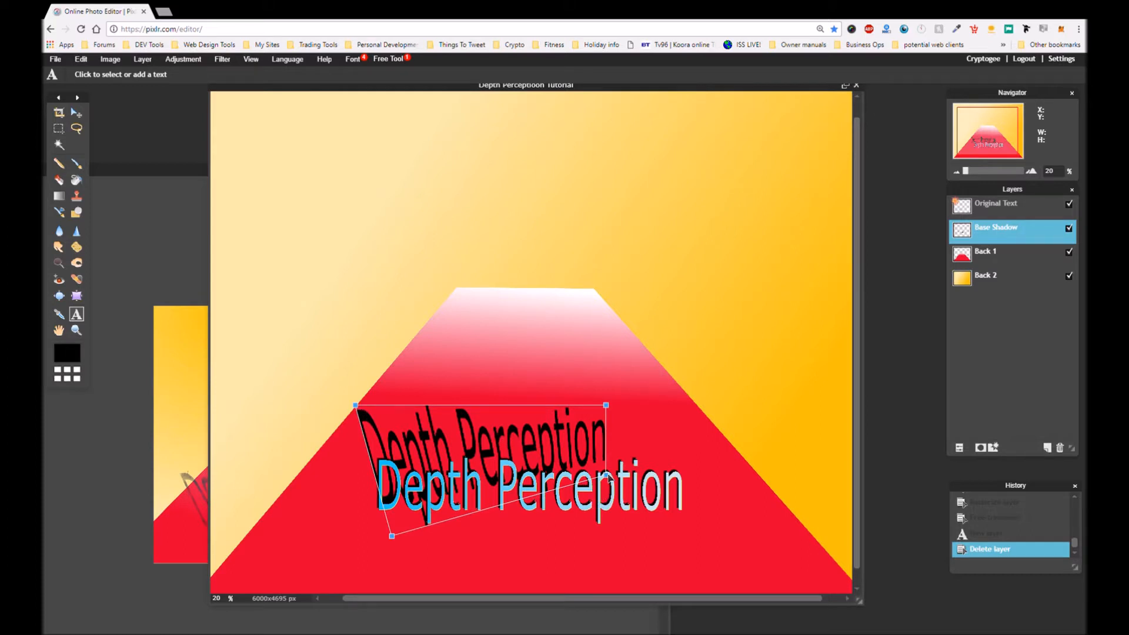
left_click_drag(608, 475, 650, 497)
Free distort the Base Shadow again, adjusting its right corners so its baseline lines up with the end of the blue text
left_click(81, 59)
left_click(147, 156)
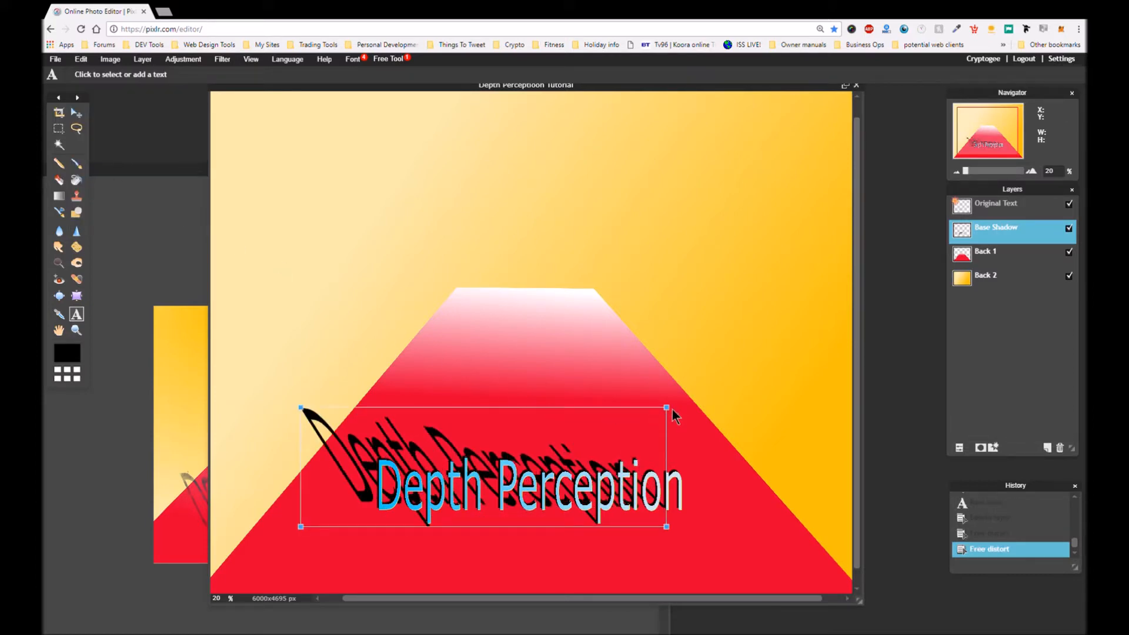
left_click_drag(667, 407, 652, 418)
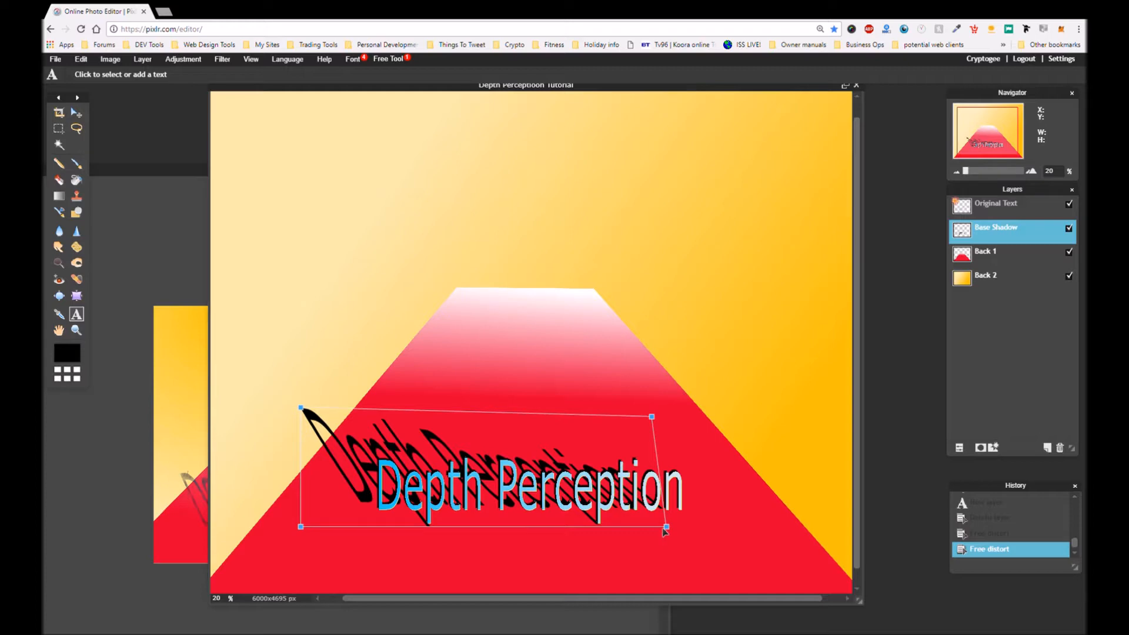
left_click_drag(667, 527, 682, 527)
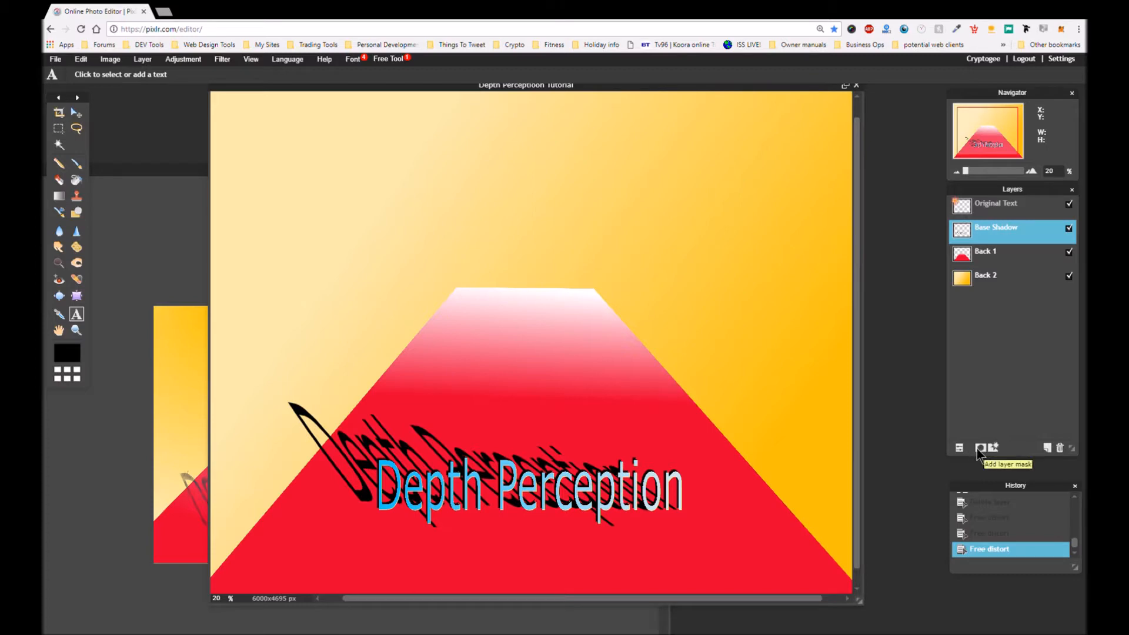
Add a layer mask to Base Shadow, then load the Charcoal brush set and choose its textured 73 px brush
left_click(979, 448)
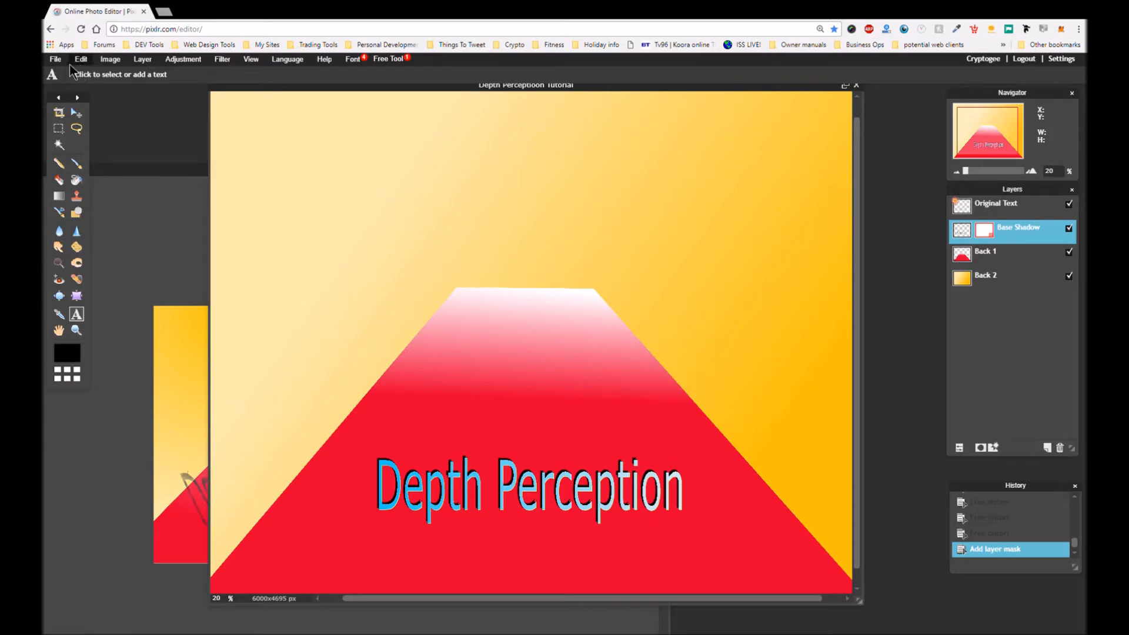
left_click(77, 164)
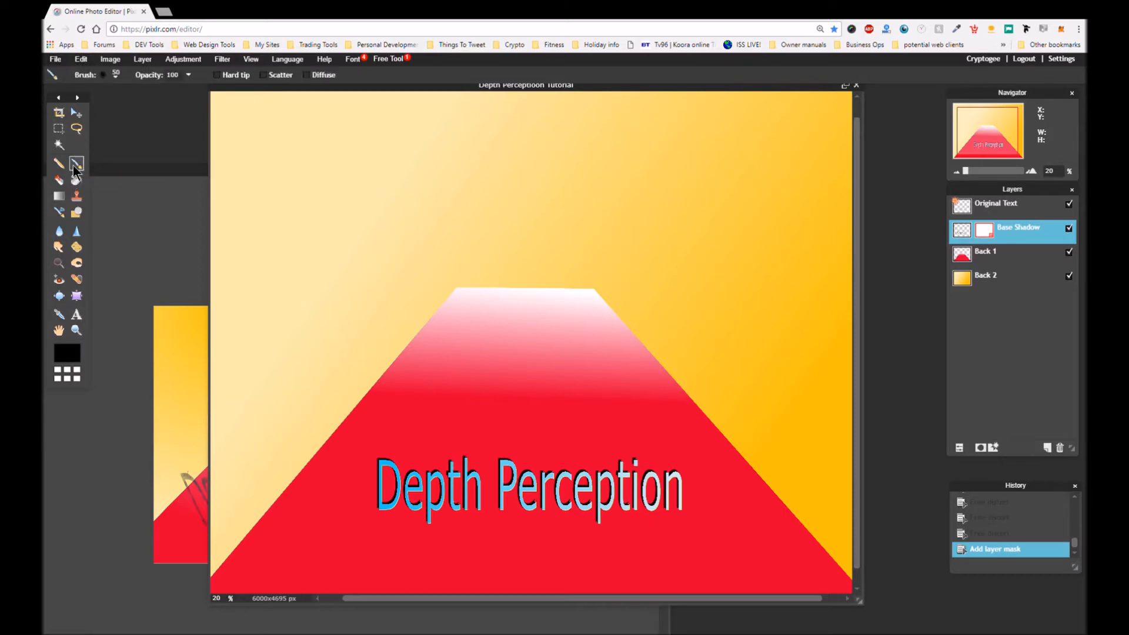
left_click(114, 75)
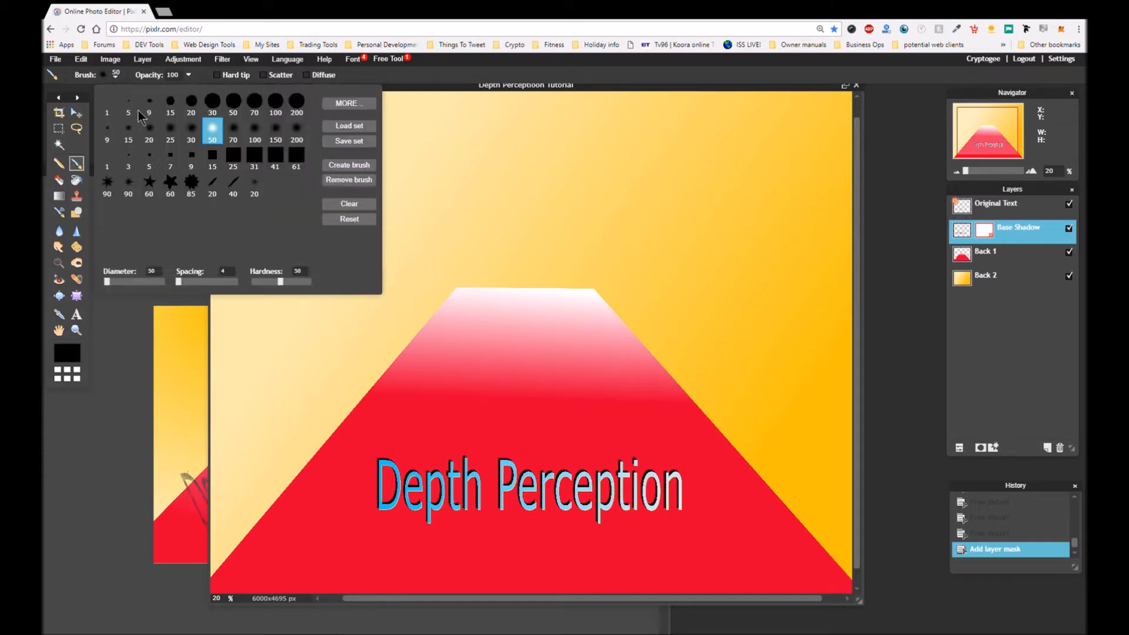
left_click(362, 104)
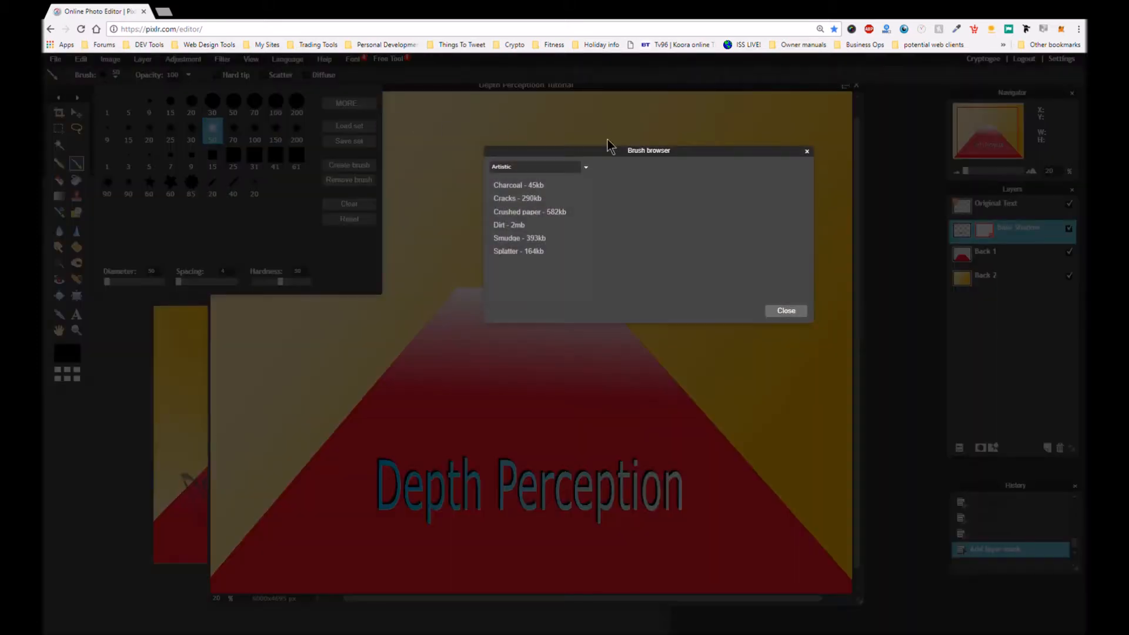
left_click(535, 185)
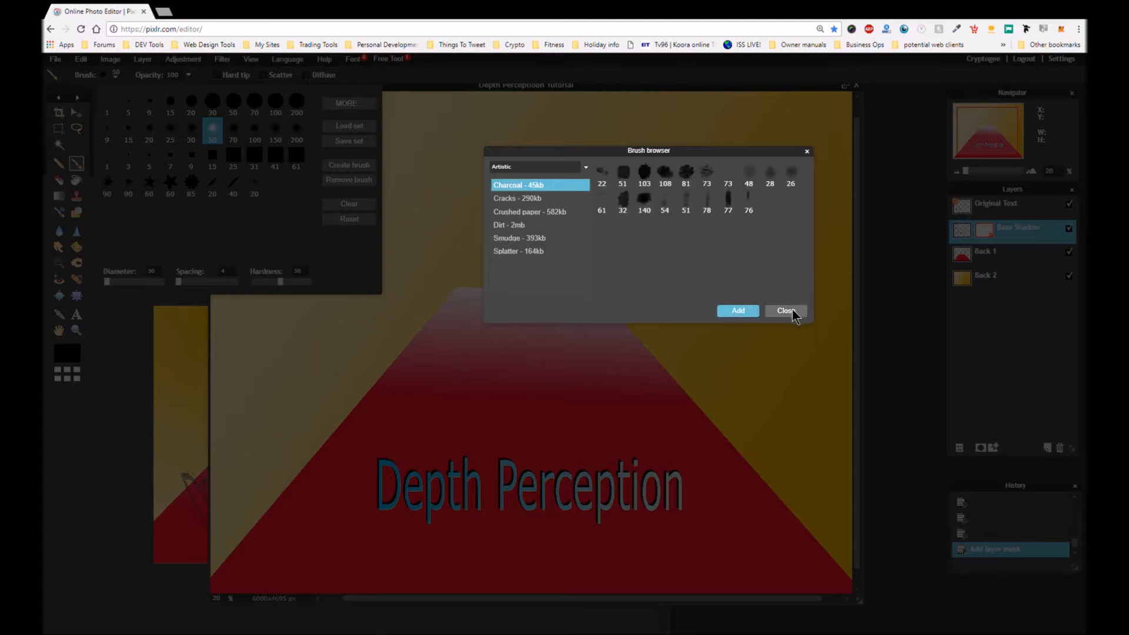
left_click(738, 311)
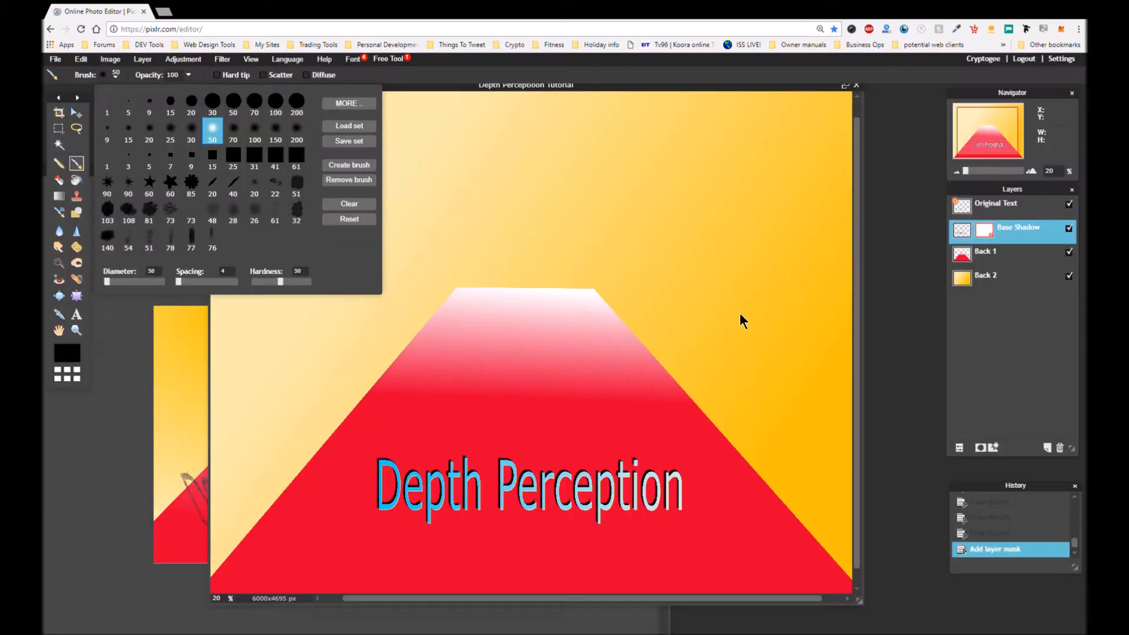
left_click(171, 224)
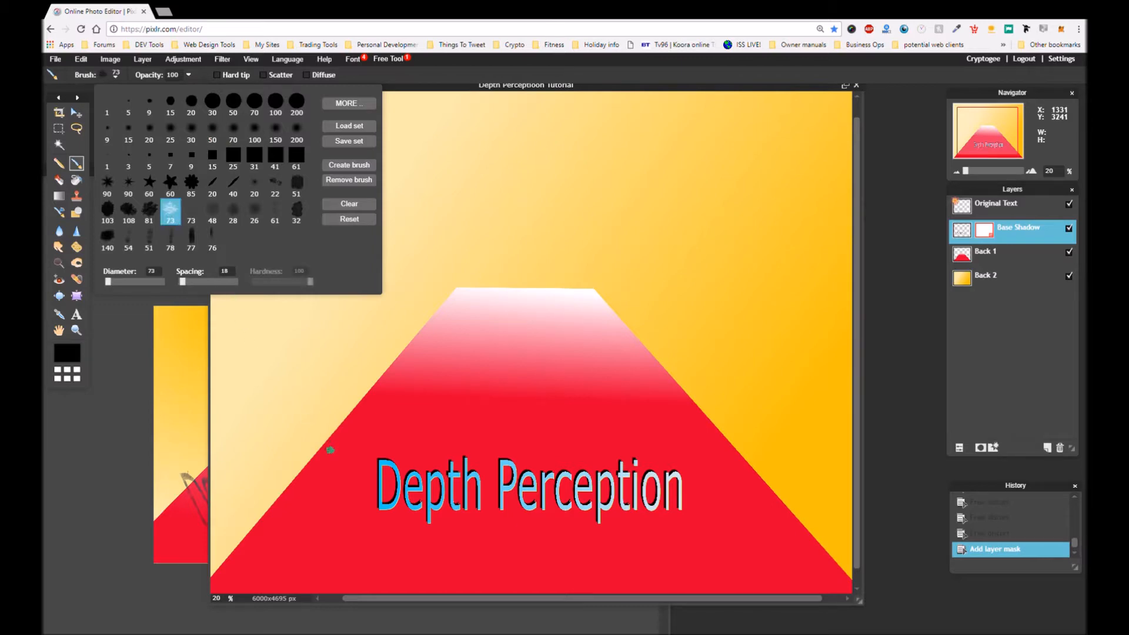
Paint a few charcoal dabs on the Base Shadow mask around the letter D to reveal bits of the shadow
scroll(368, 462, "down", 1)
scroll(377, 464, "up", 4)
scroll(378, 465, "up", 1)
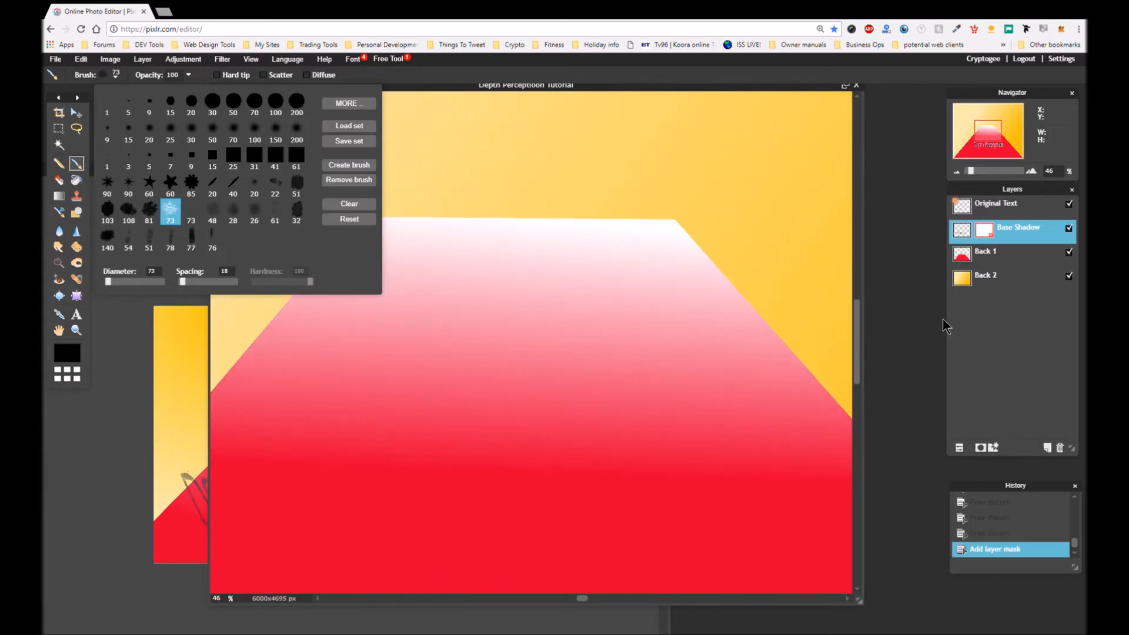
left_click_drag(859, 359, 862, 452)
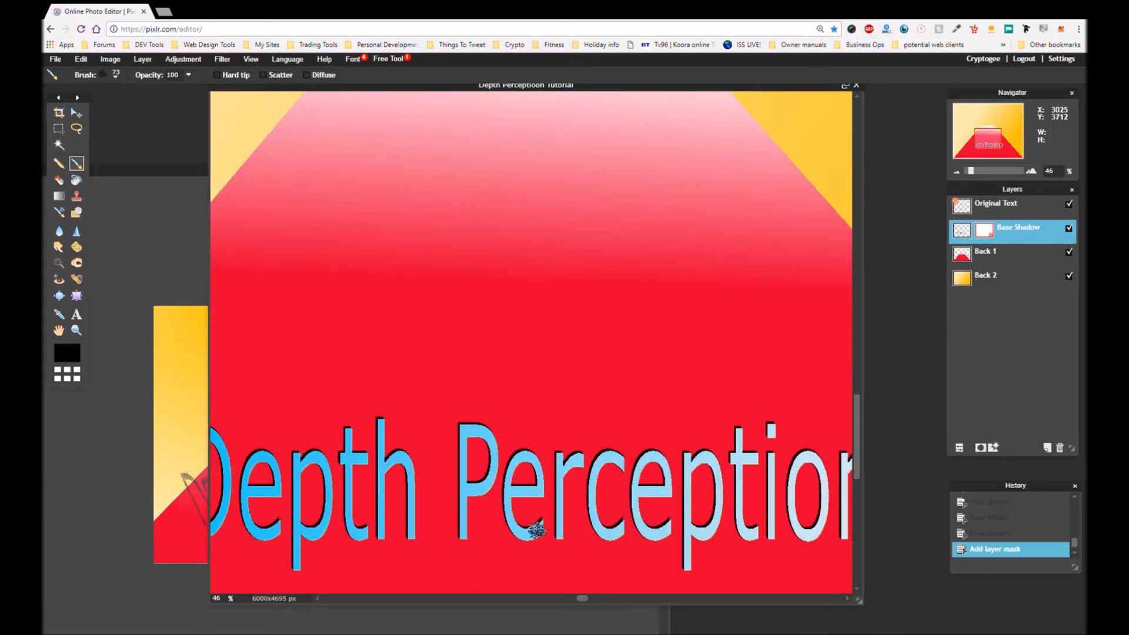
left_click_drag(583, 599, 519, 597)
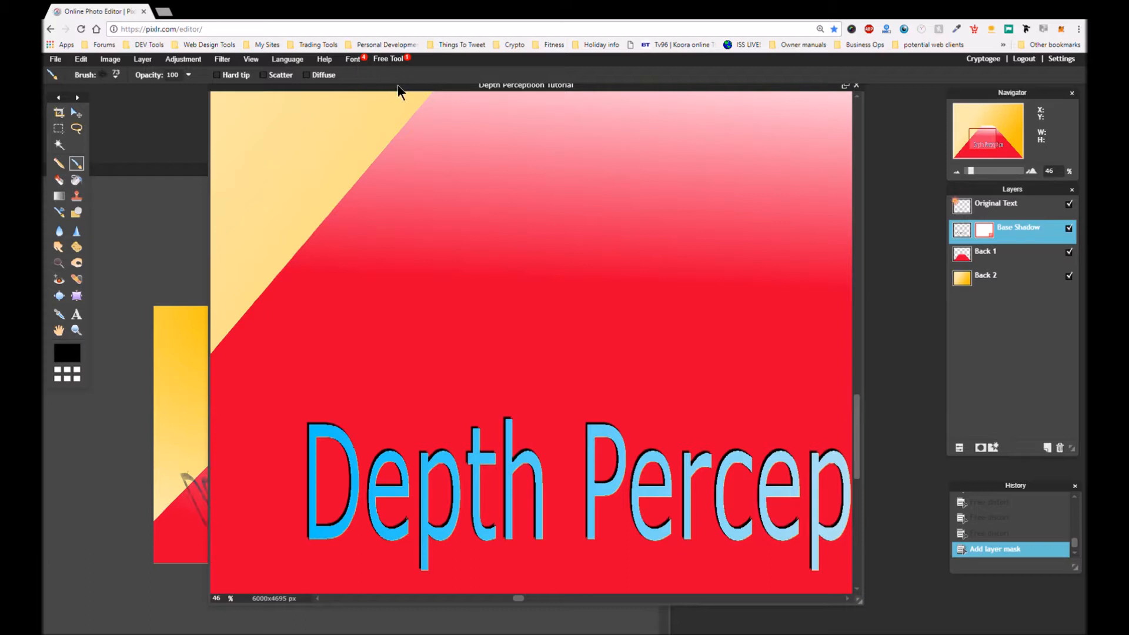
left_click_drag(398, 86, 334, 84)
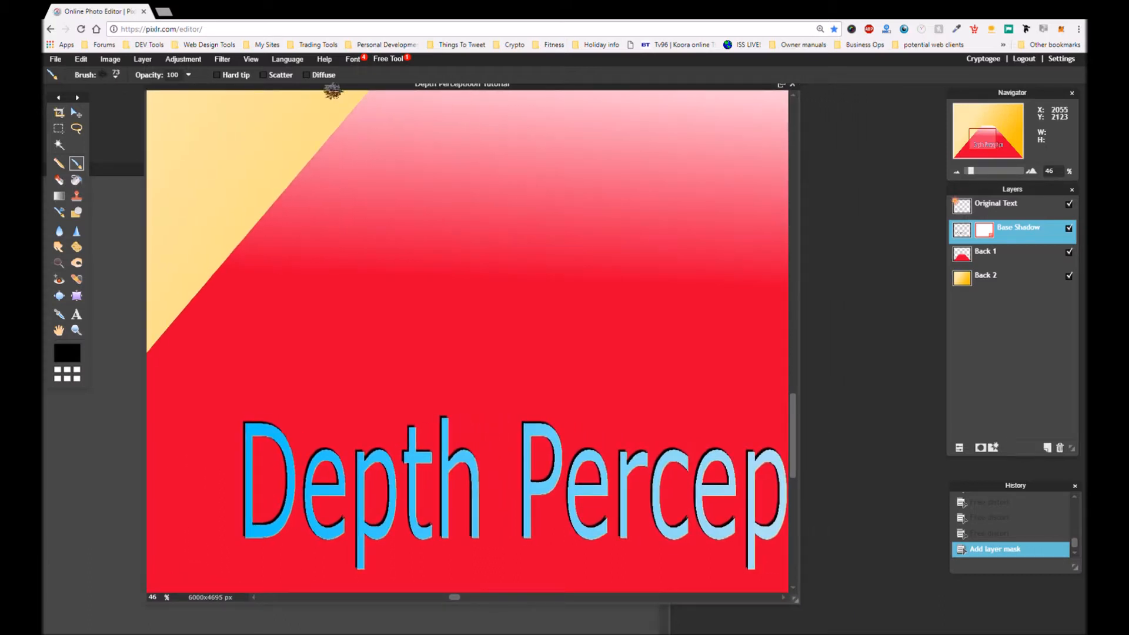
left_click_drag(256, 389, 189, 419)
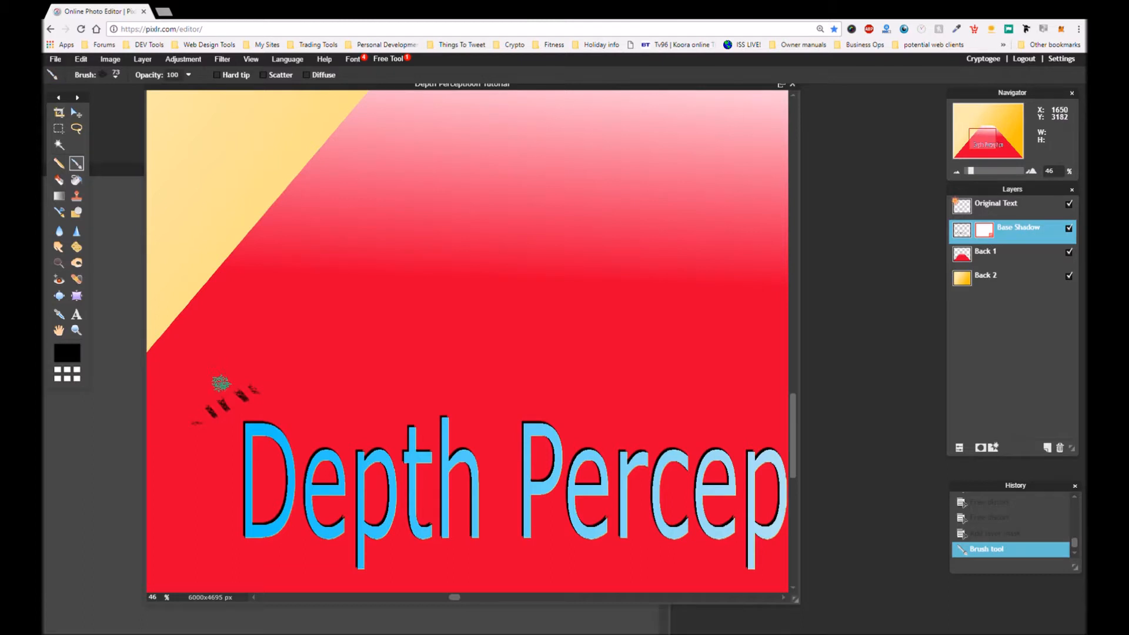
left_click(222, 423)
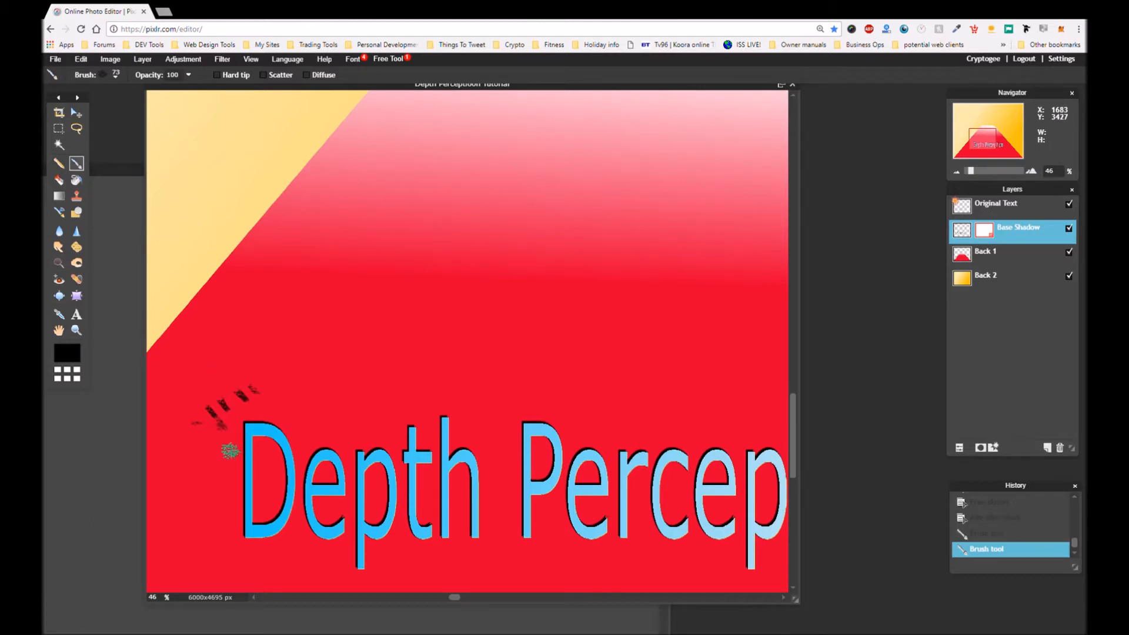
left_click(229, 450)
left_click(274, 510)
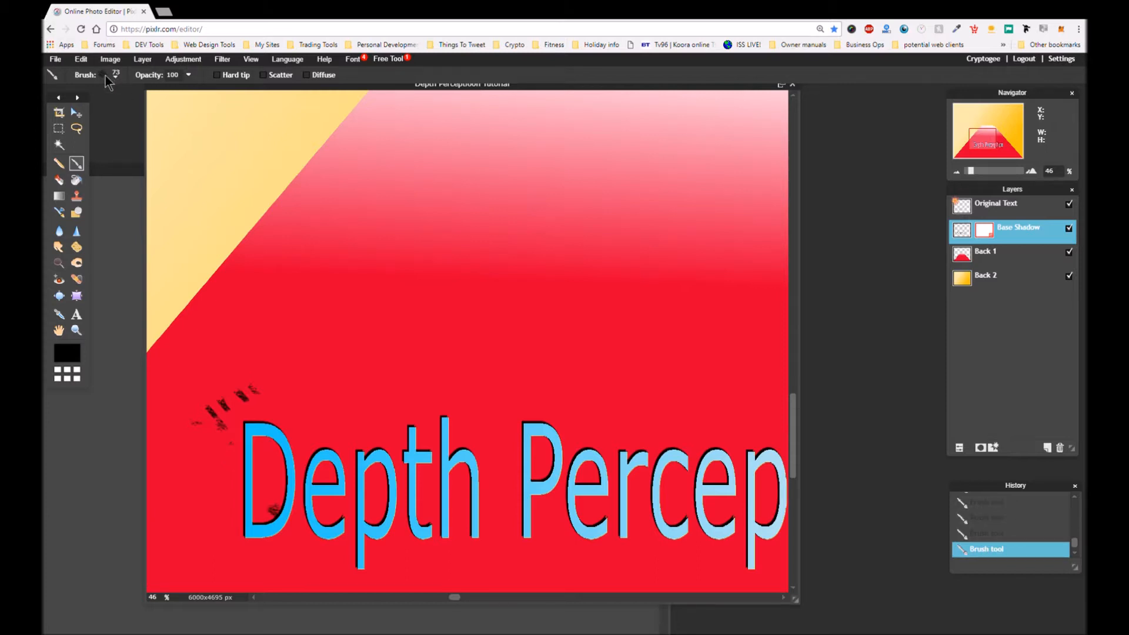
Reveal more of the shadow's first letters on the mask with a charcoal brush of diameter 182 and spacing 137, enlarging it to 667
left_click(105, 75)
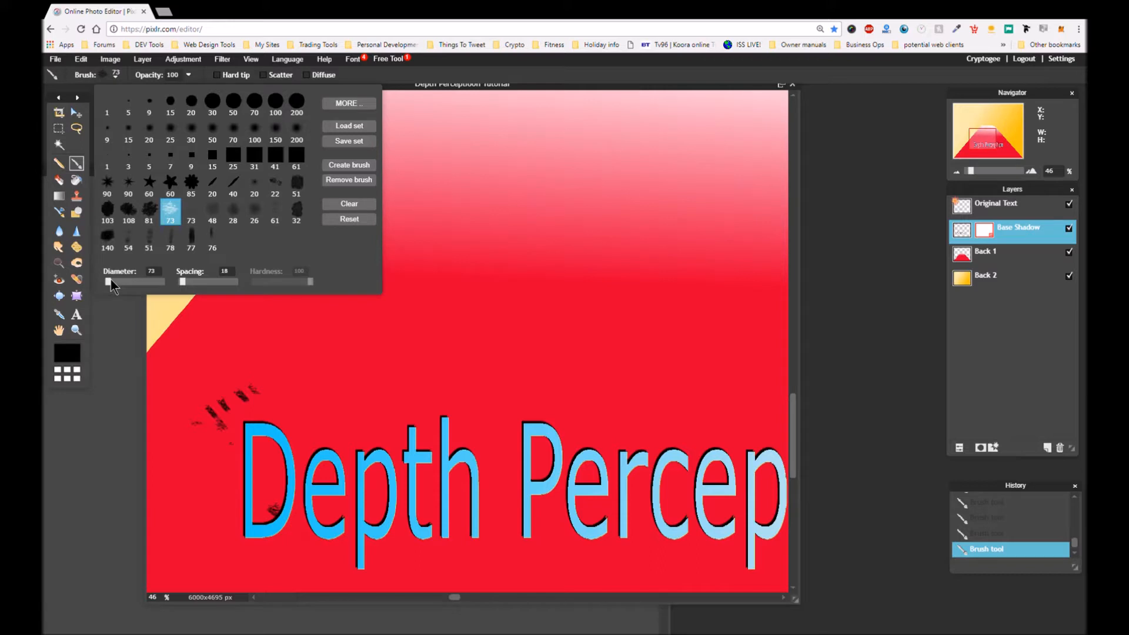
left_click_drag(107, 280, 113, 282)
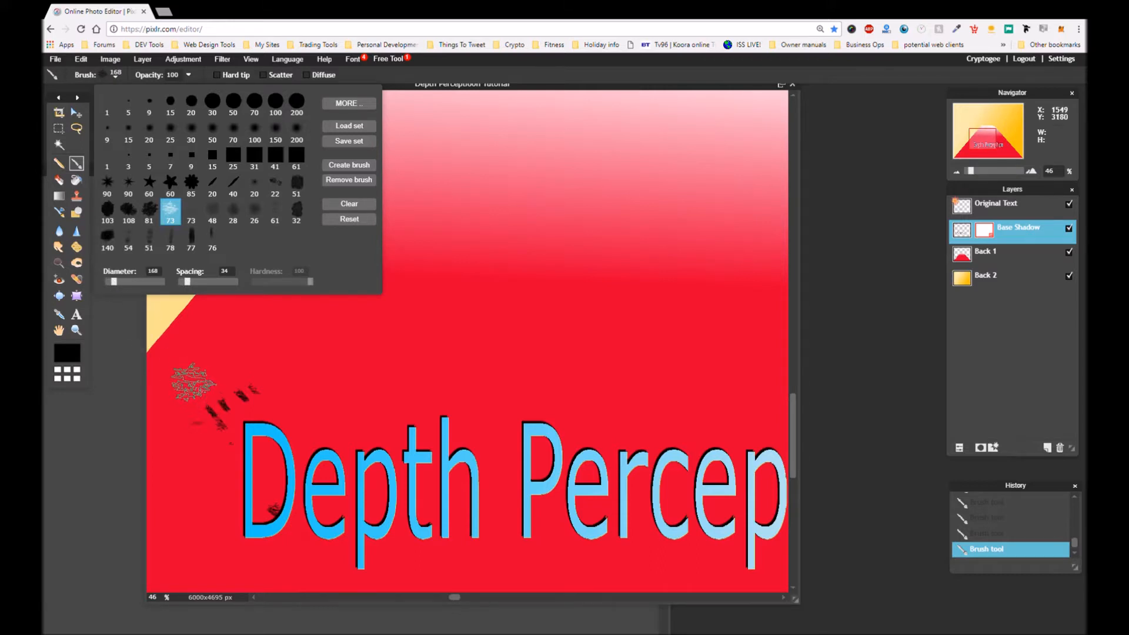
left_click_drag(213, 294, 214, 294)
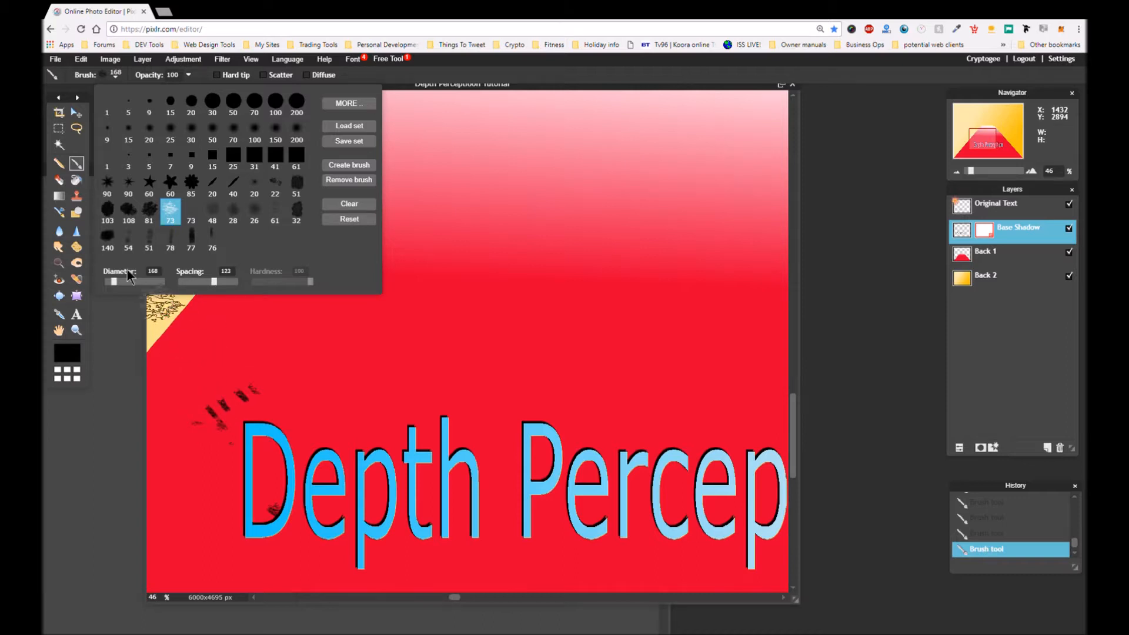
left_click_drag(115, 280, 115, 281)
left_click_drag(214, 281, 176, 282)
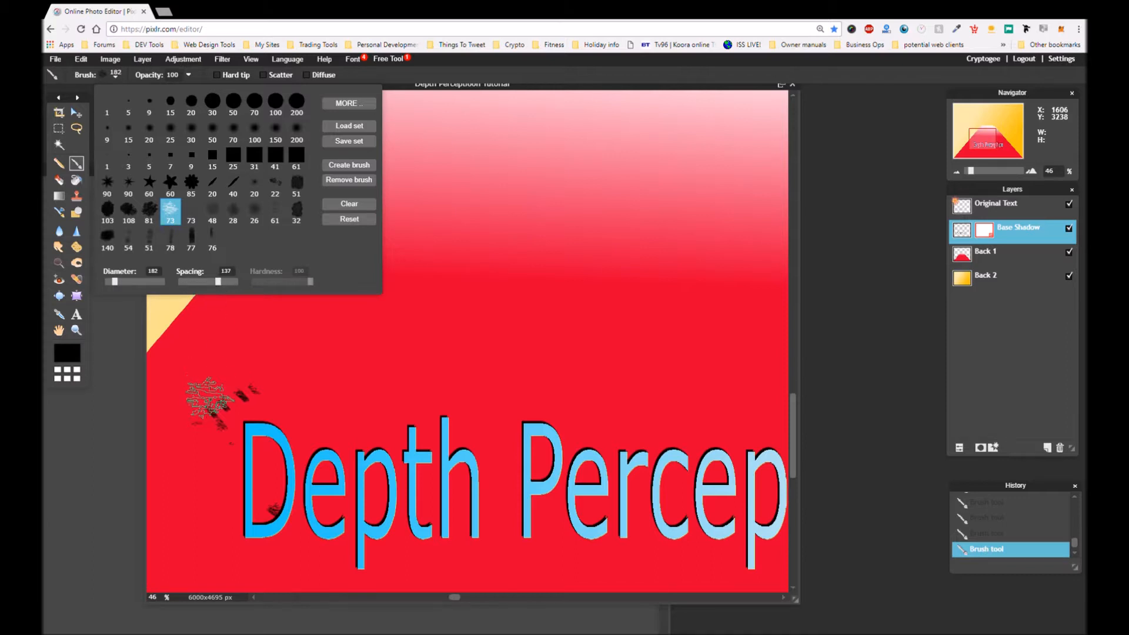
left_click(213, 411)
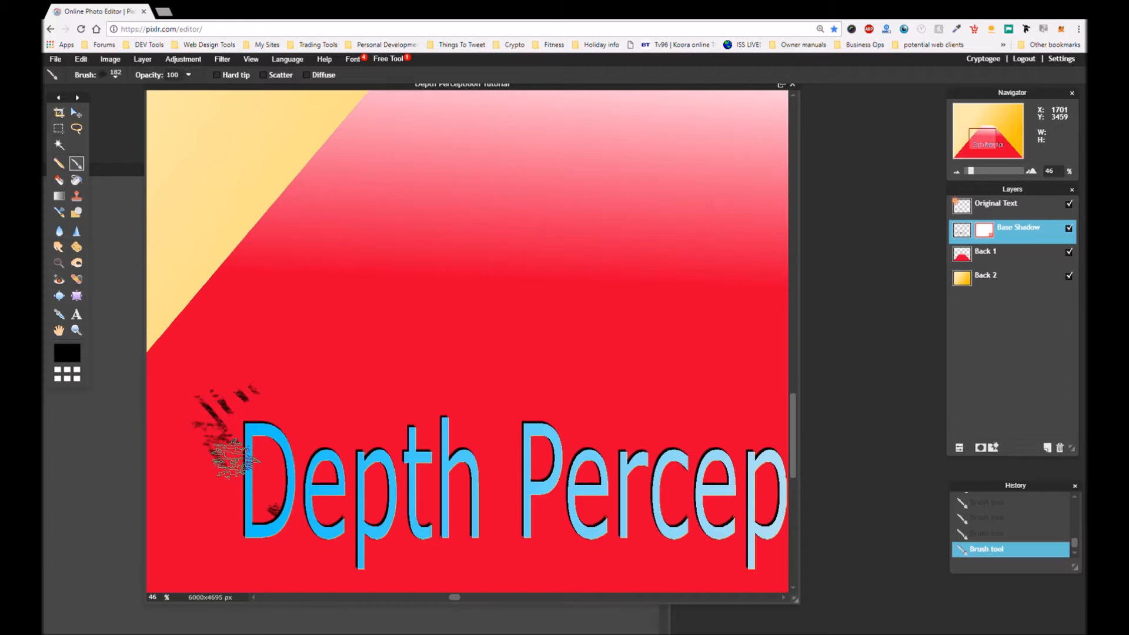
mouse_move(236, 459)
left_mouse_down()
mouse_move(278, 624)
mouse_move(289, 625)
mouse_move(286, 546)
mouse_move(297, 529)
mouse_move(352, 517)
left_mouse_up()
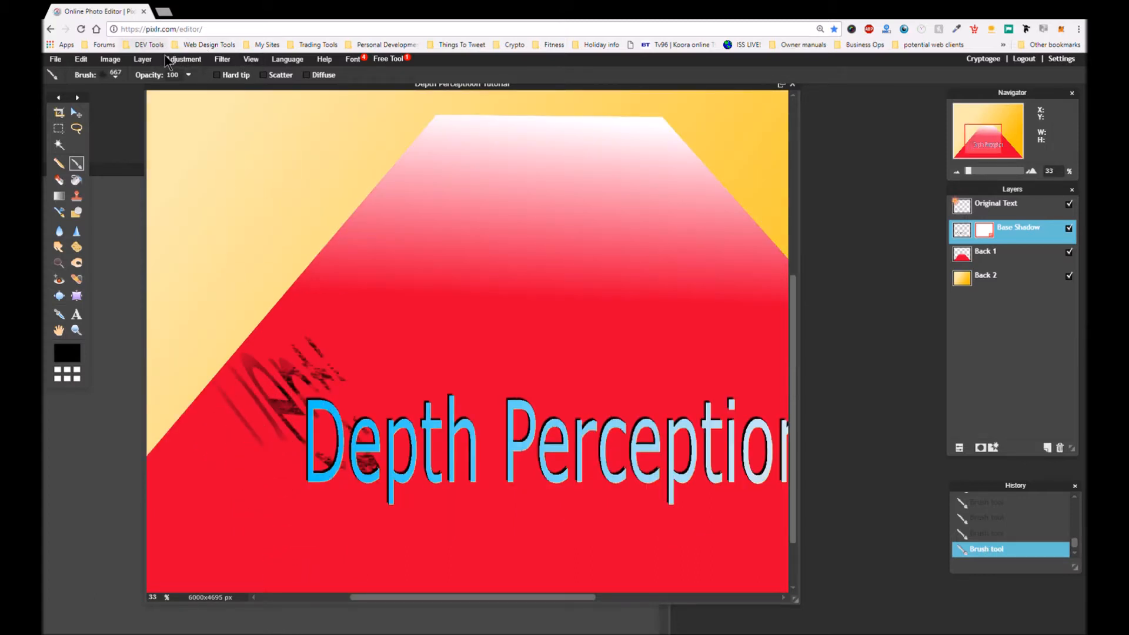
left_click(115, 81)
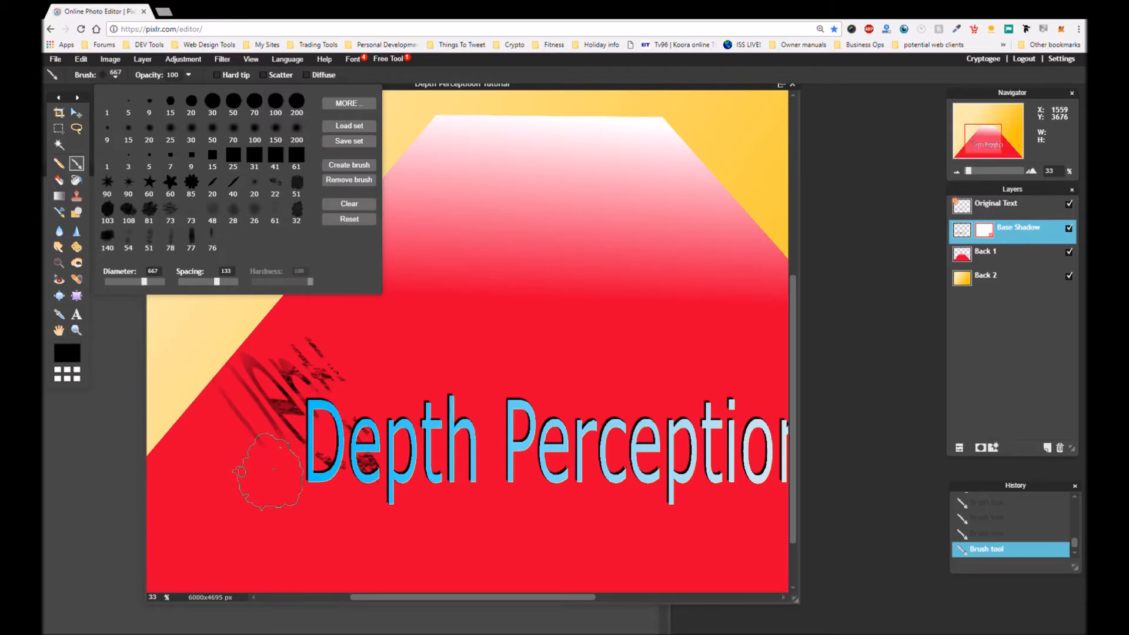
left_click(272, 468)
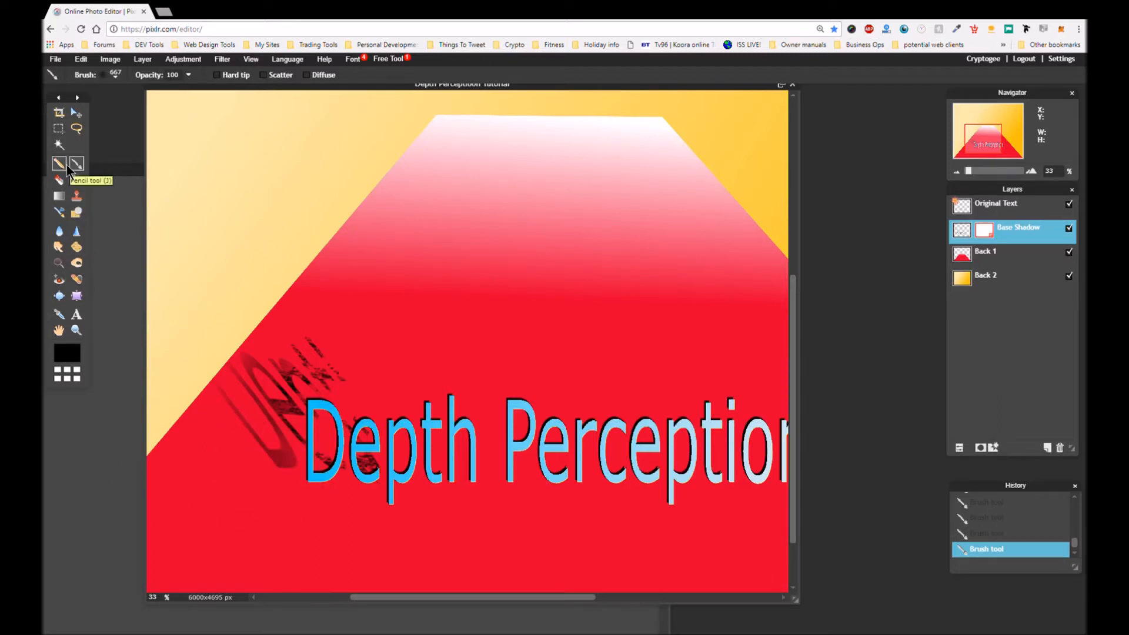
Use the Eraser with the 200 px hard round brush on the Base Shadow mask to fade parts of the shadow text
left_click(59, 180)
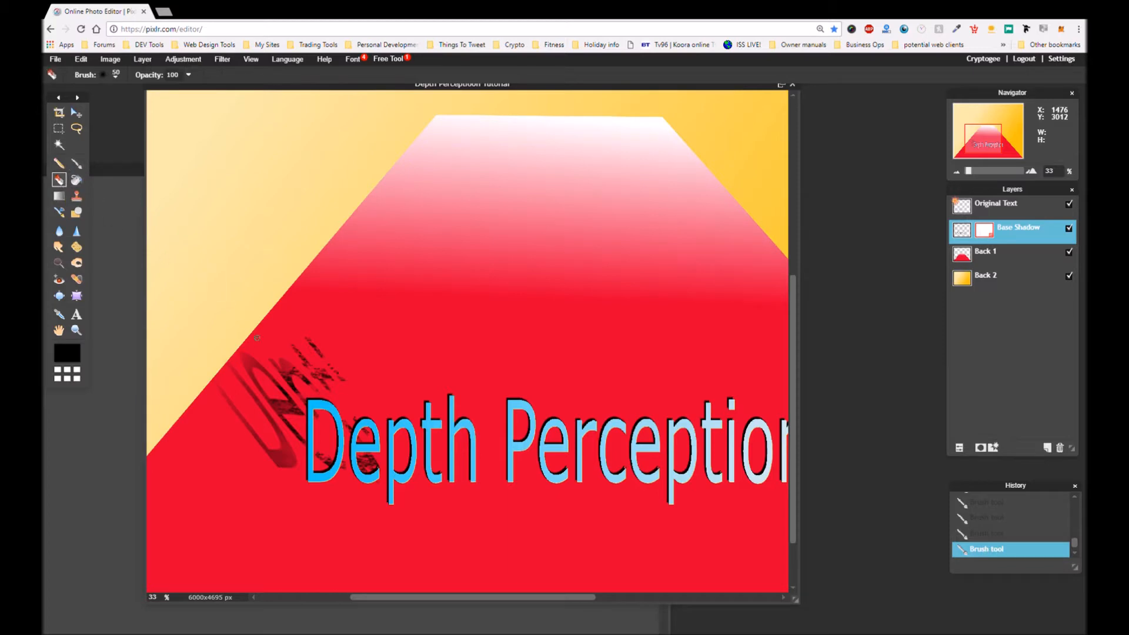
left_click(117, 77)
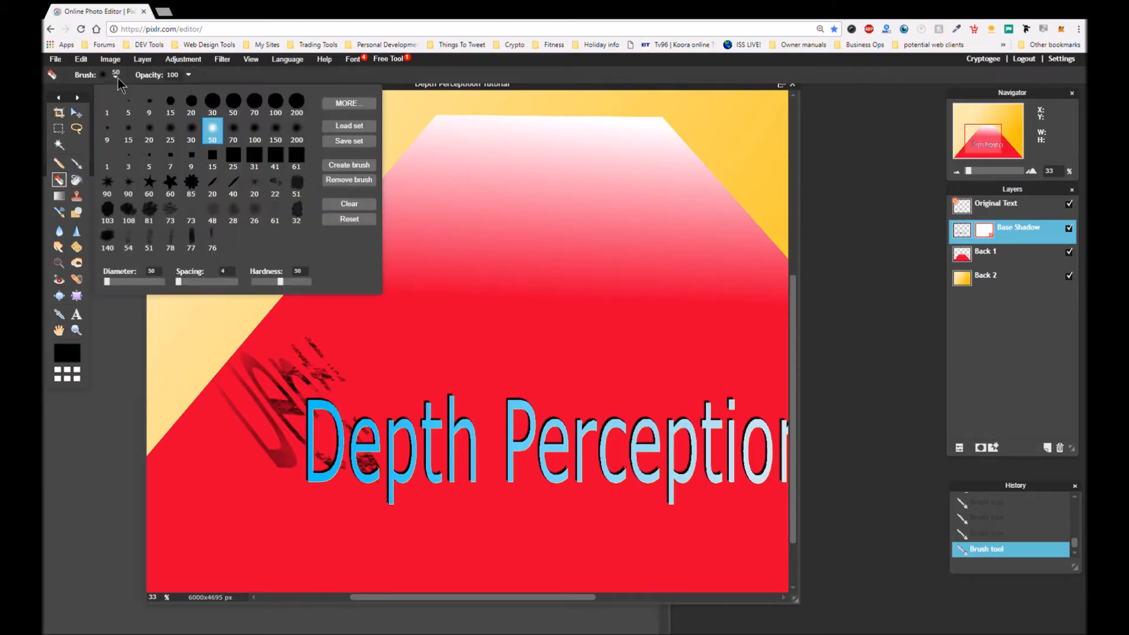
left_click(296, 103)
mouse_move(275, 371)
left_mouse_down()
mouse_move(259, 353)
mouse_move(325, 459)
mouse_move(371, 477)
mouse_move(378, 437)
mouse_move(324, 400)
mouse_move(297, 341)
mouse_move(397, 424)
left_mouse_up()
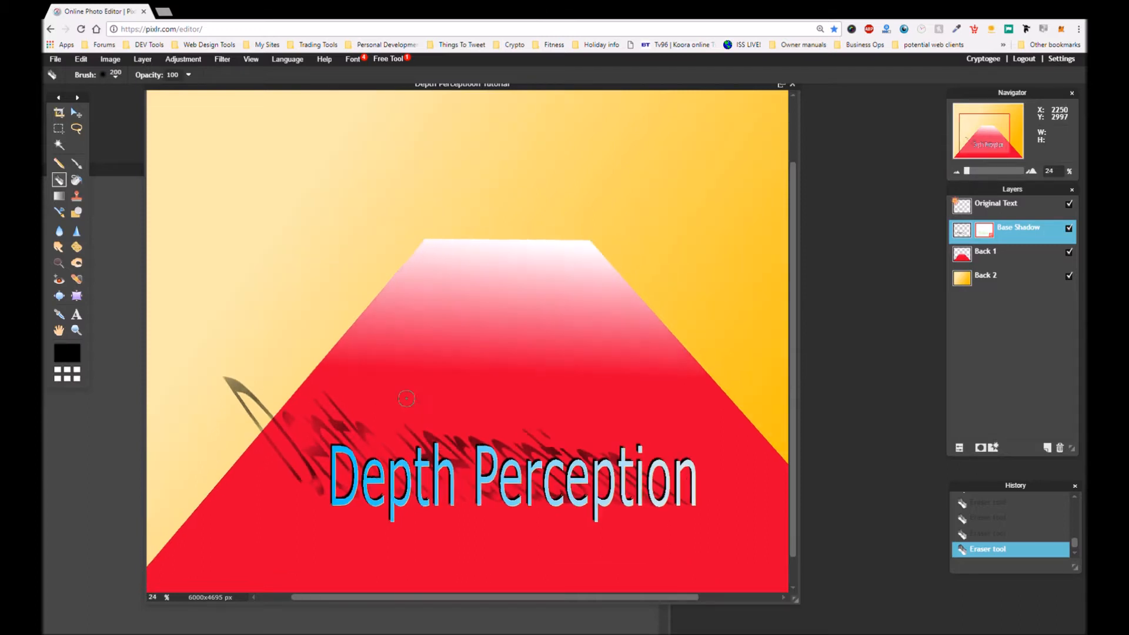
scroll(405, 401, "down", 1)
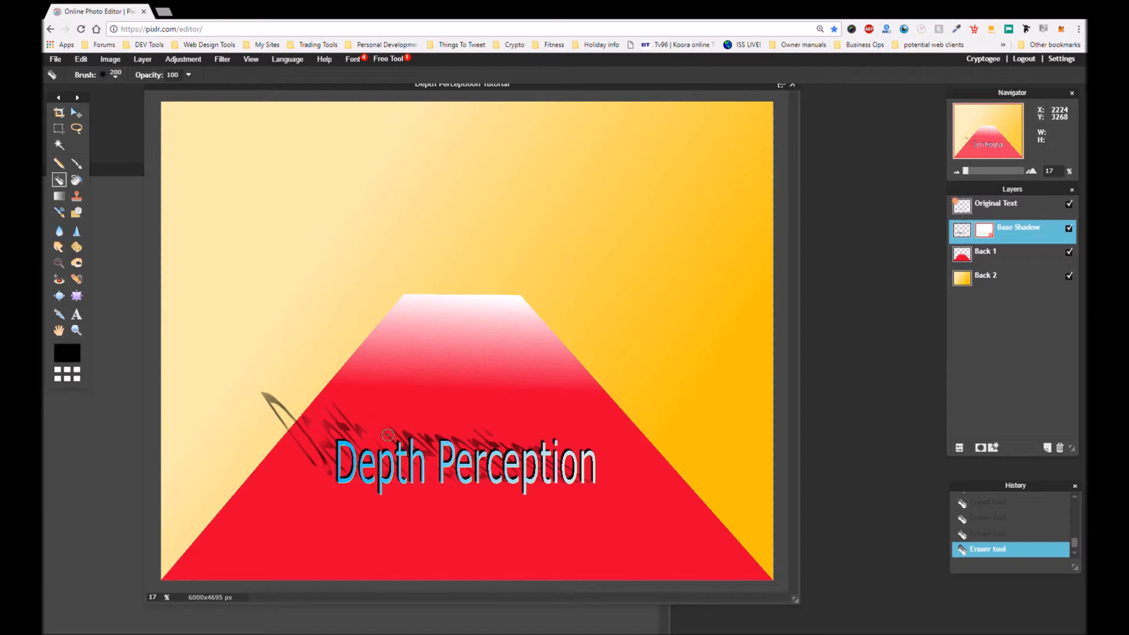
scroll(402, 431, "up", 1)
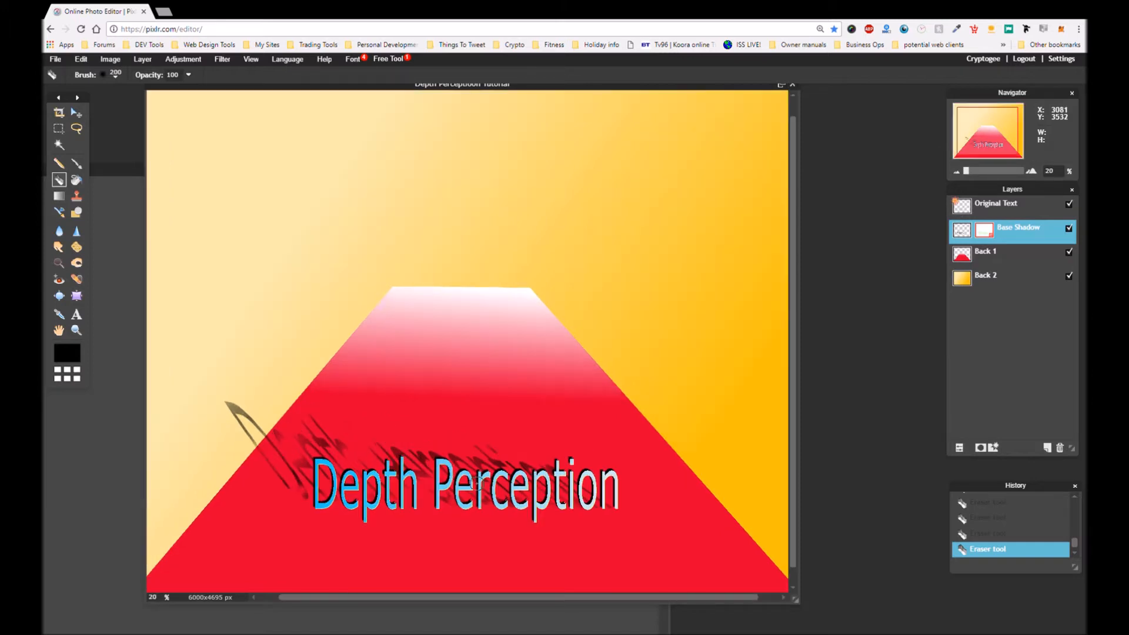
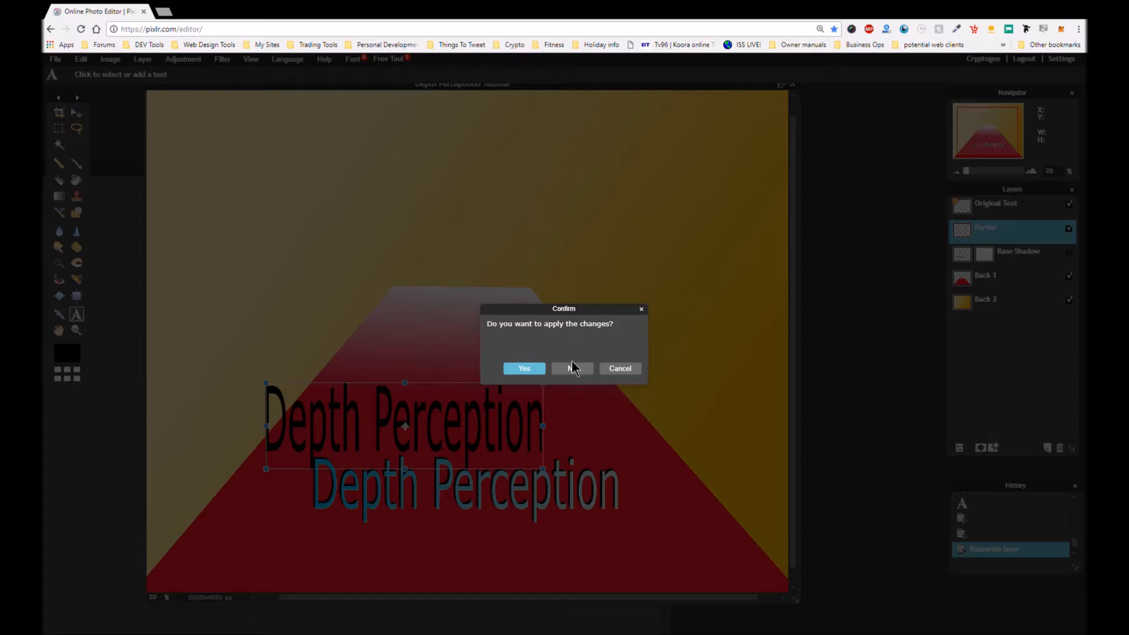
left_click(73, 60)
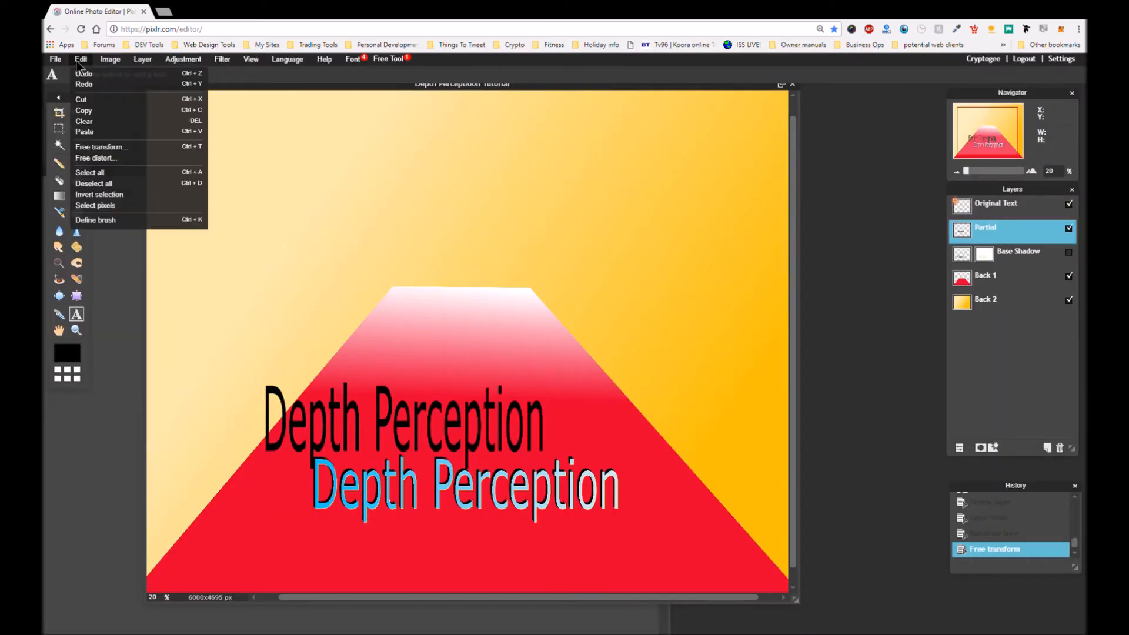
left_click(108, 160)
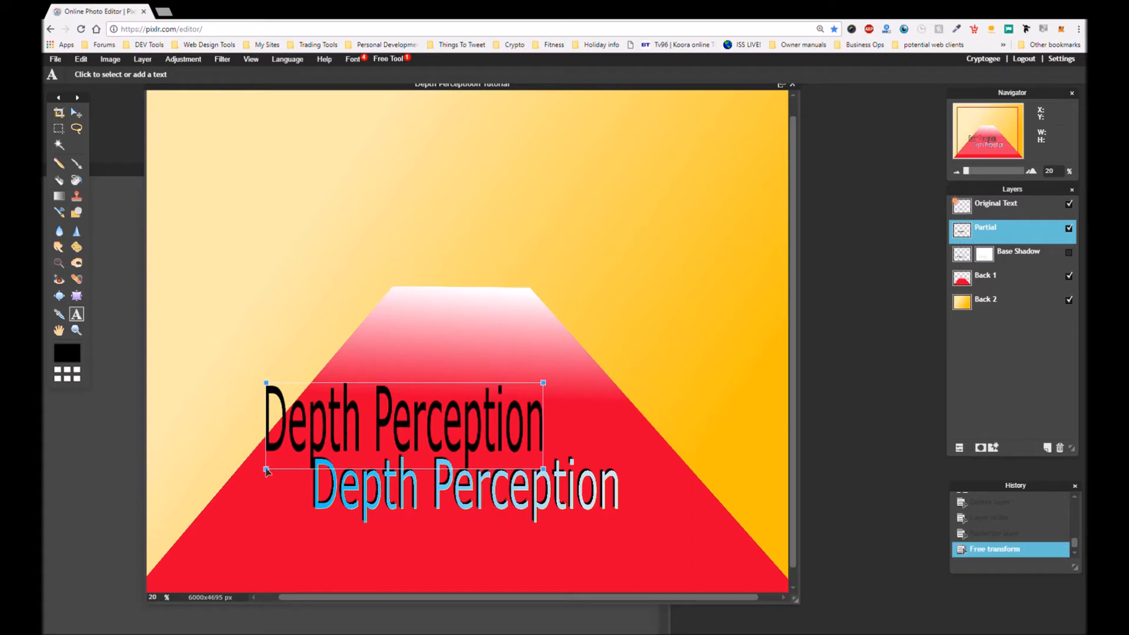
left_click_drag(267, 470, 326, 549)
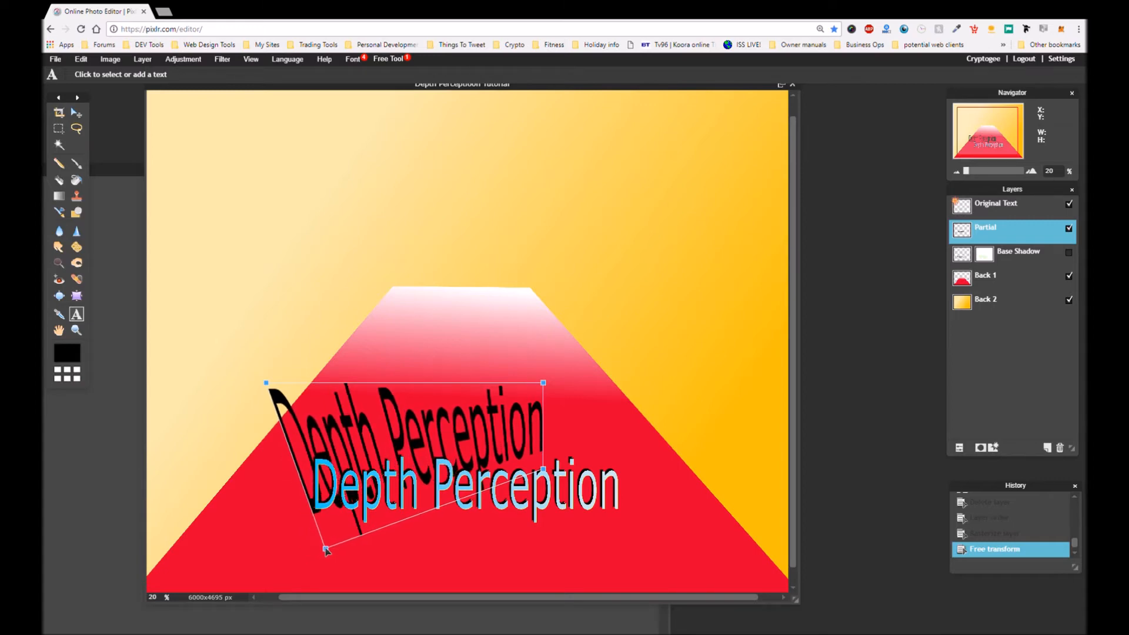
left_click_drag(544, 471, 610, 519)
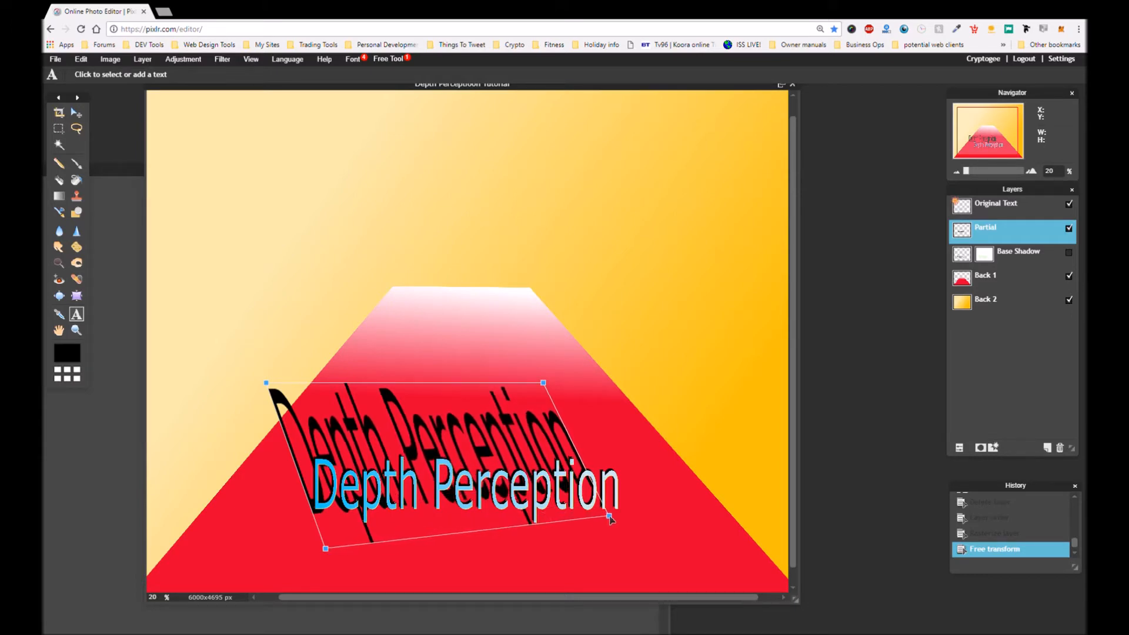
left_click(592, 394)
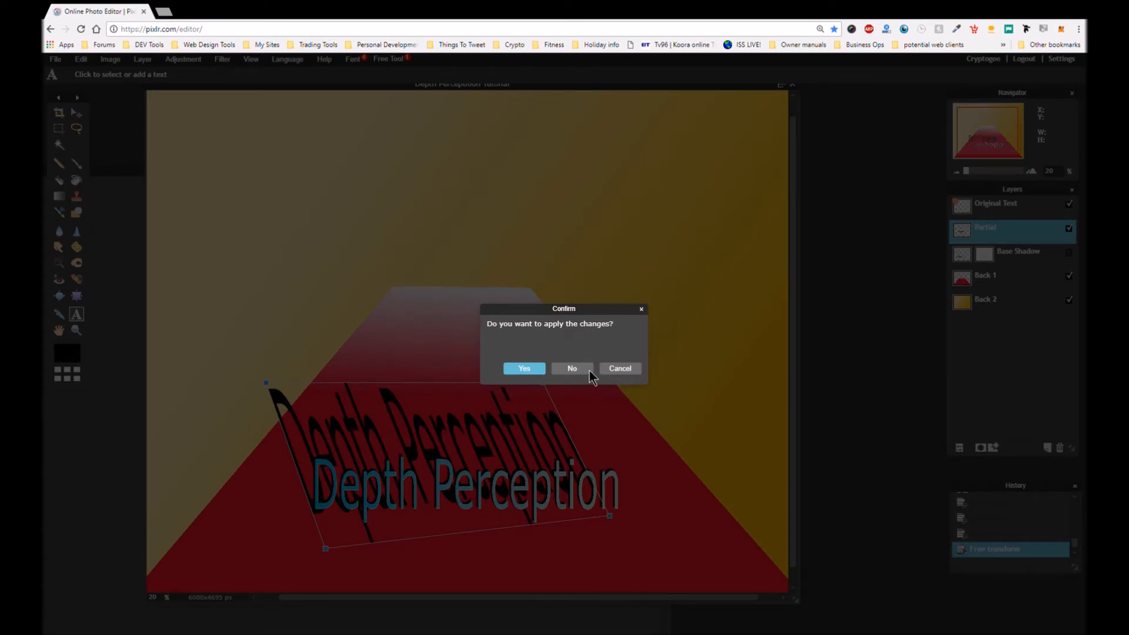
left_click(590, 371)
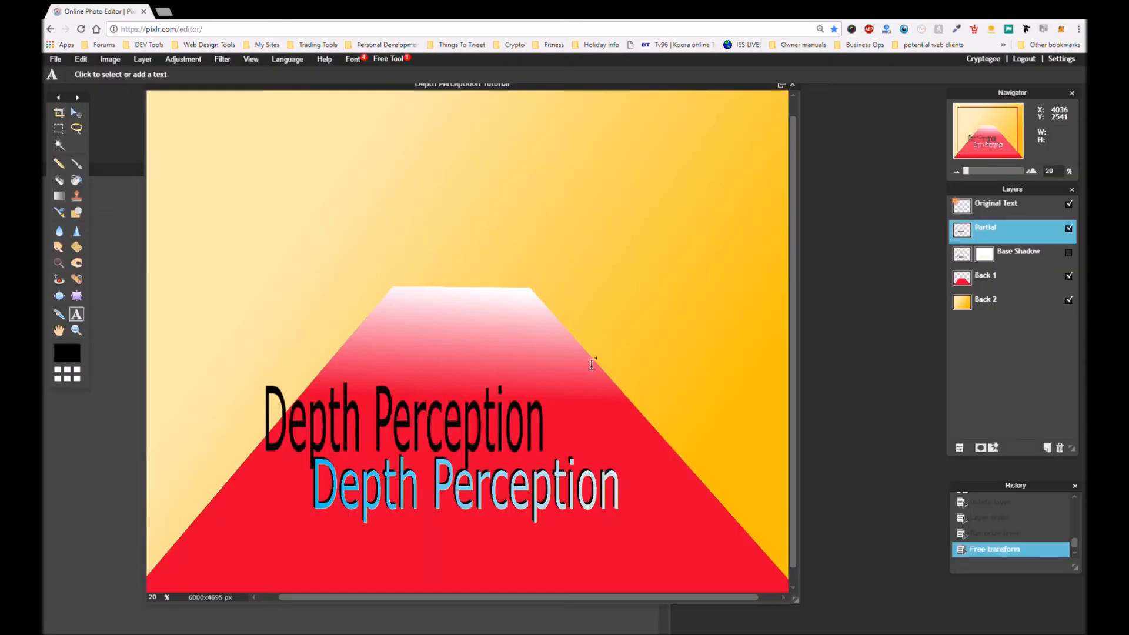
Show the Base Shadow layer again beneath the Partial layer
left_click(1074, 261)
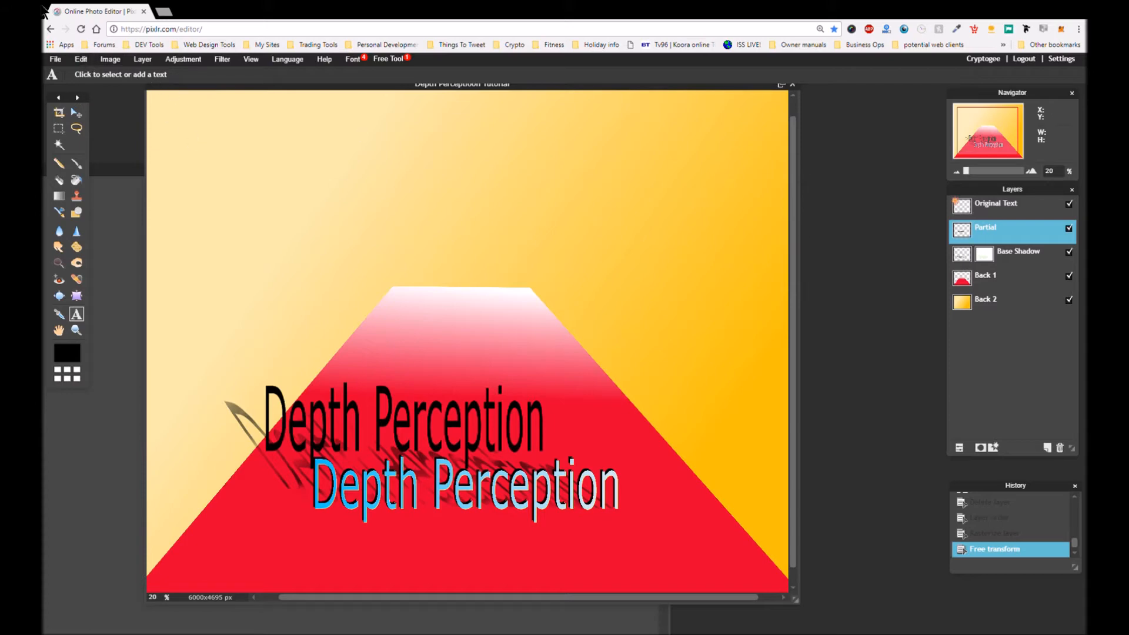
Free distort the black text on the Partial layer into a slanted shadow lying behind the blue text, and apply it
left_click(78, 61)
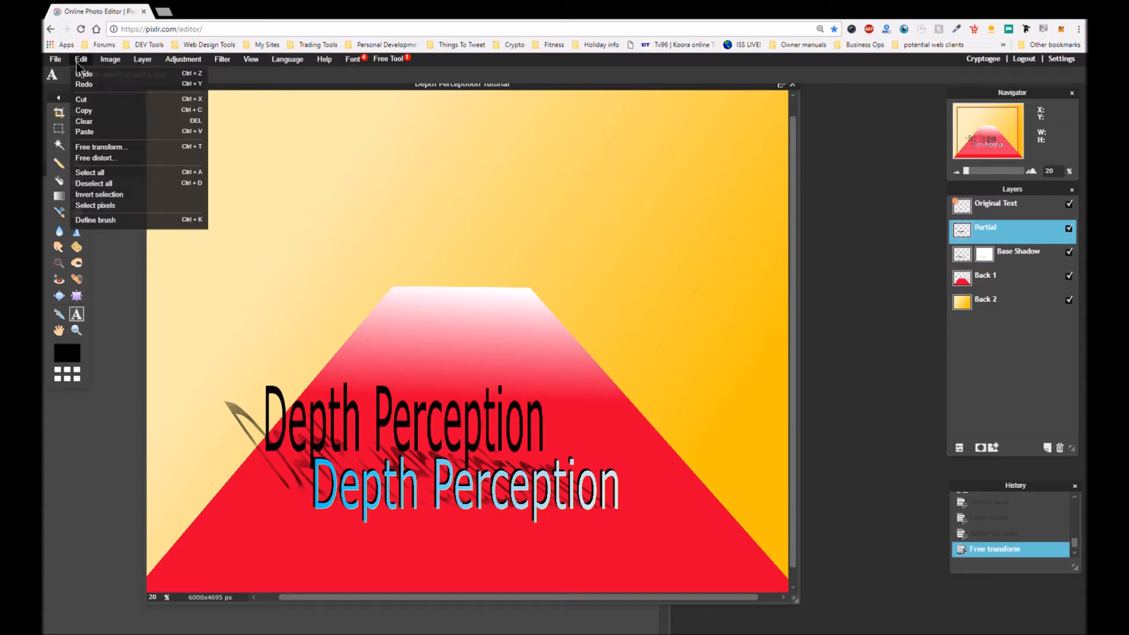
left_click(88, 158)
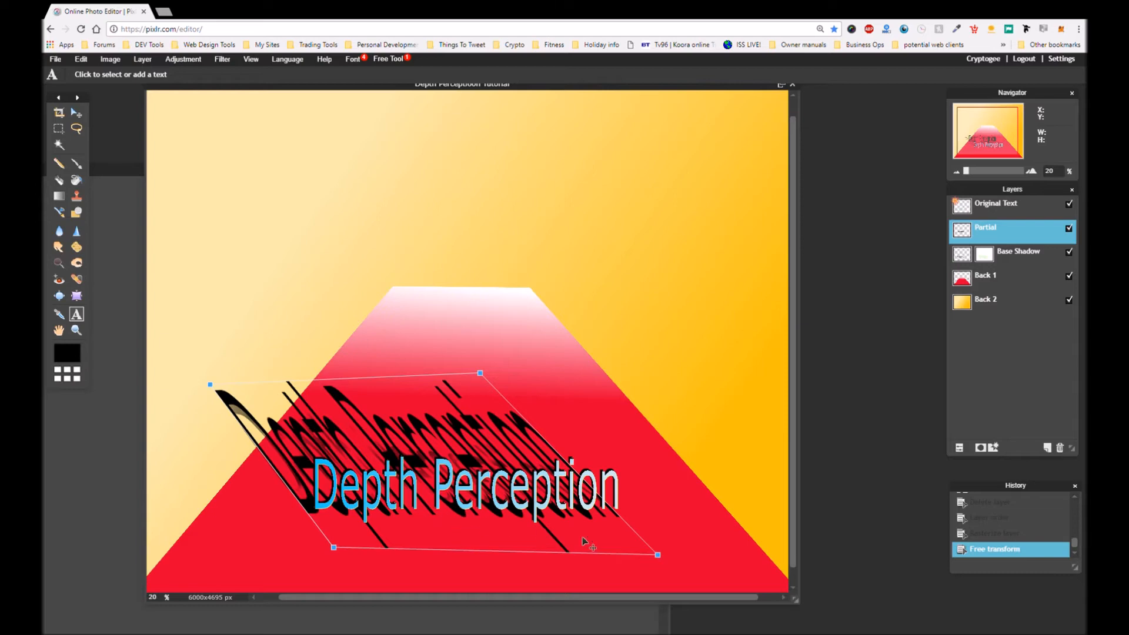
mouse_move(658, 555)
left_mouse_down()
mouse_move(668, 553)
mouse_move(648, 548)
left_mouse_up()
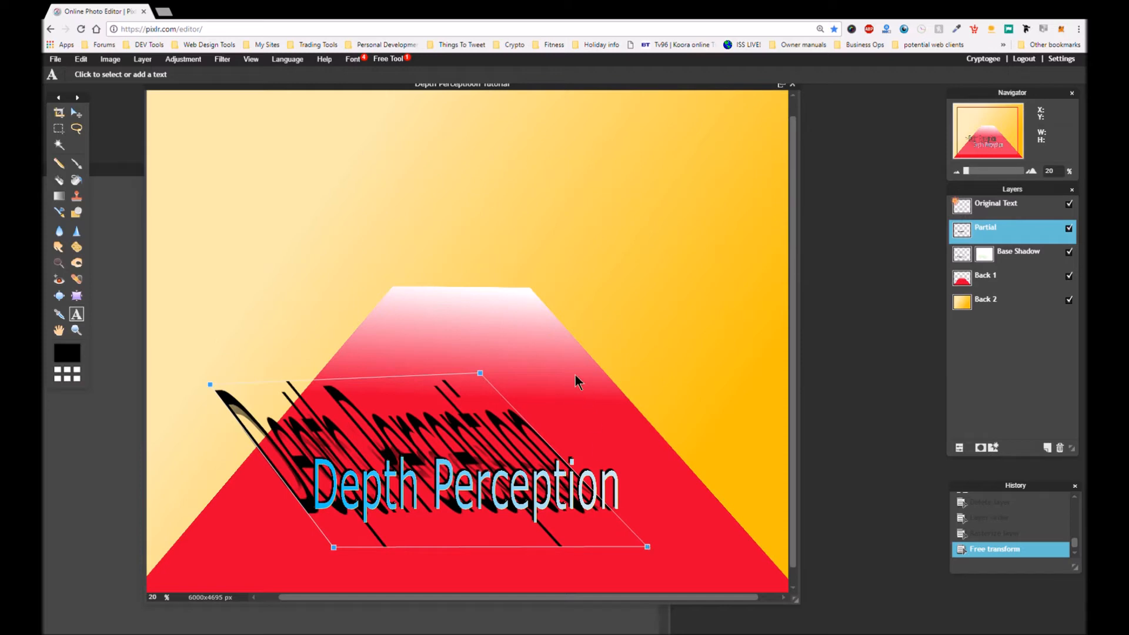
left_click(517, 383)
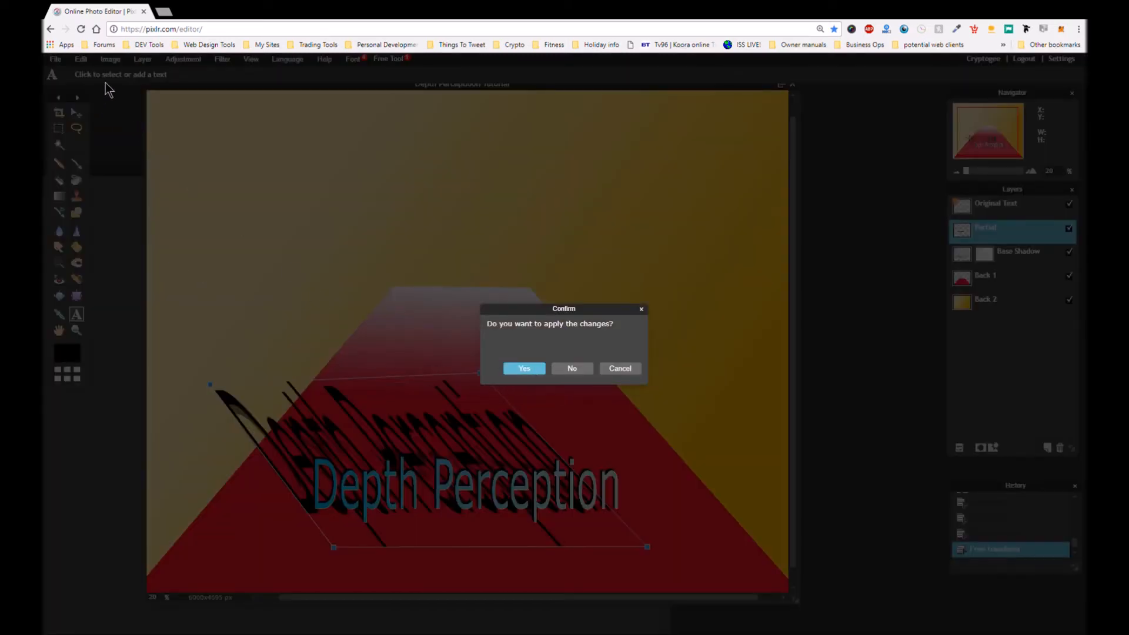
key("Return")
Free distort the Partial shadow again, adjusting all four corners to line it up with the Base Shadow, and apply the change
left_click(81, 60)
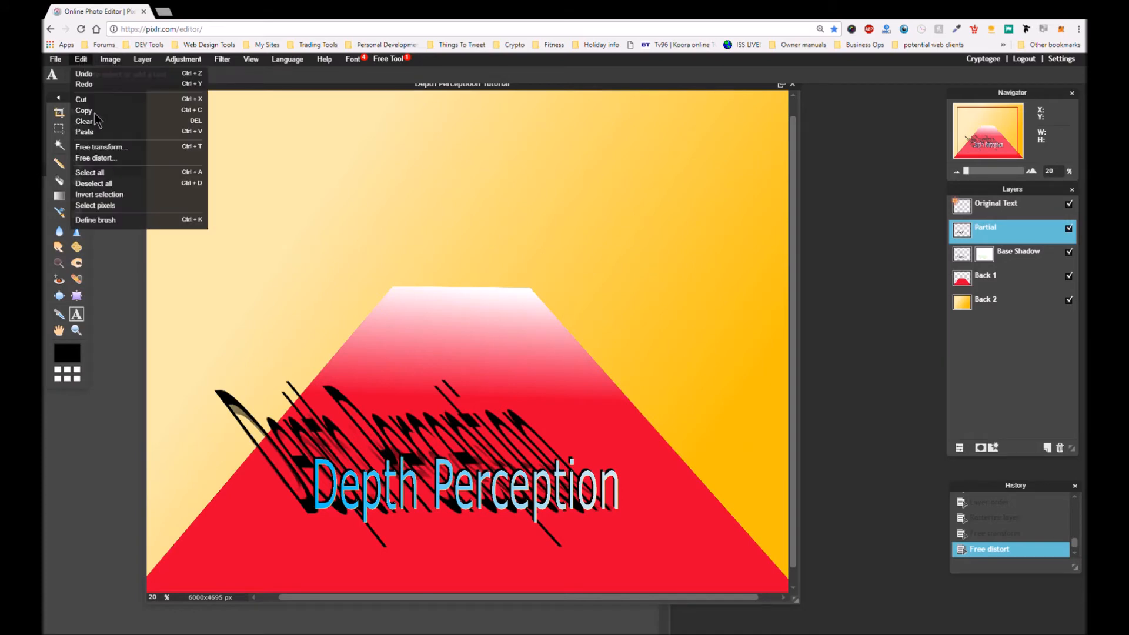
left_click(116, 163)
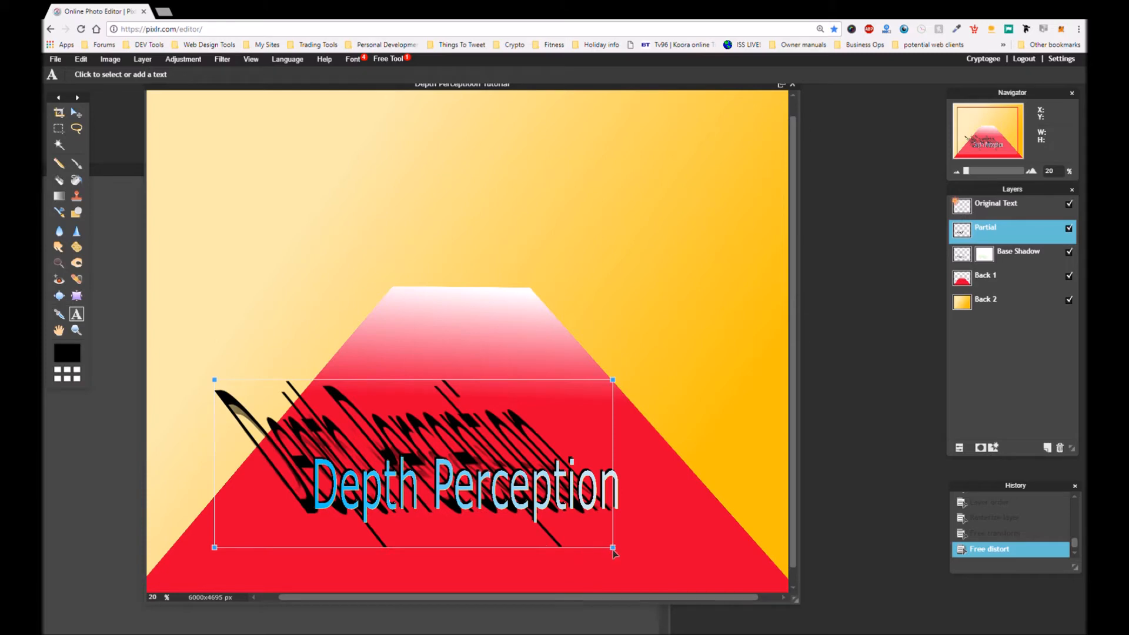
mouse_move(613, 551)
left_mouse_down()
mouse_move(626, 559)
mouse_move(610, 548)
left_mouse_up()
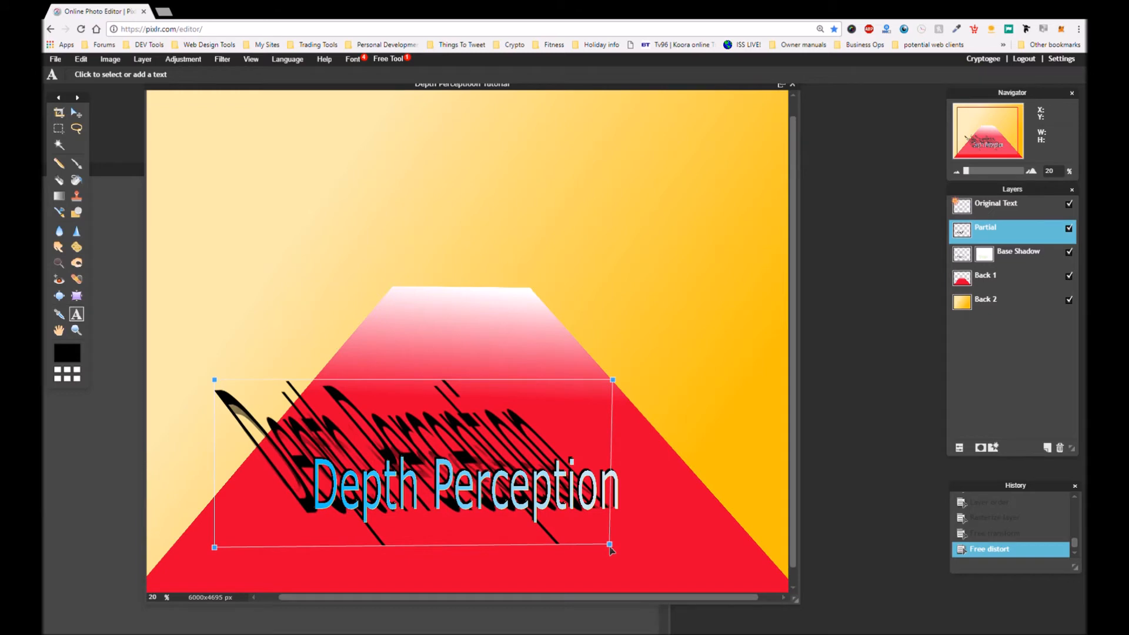
left_click_drag(214, 380, 234, 392)
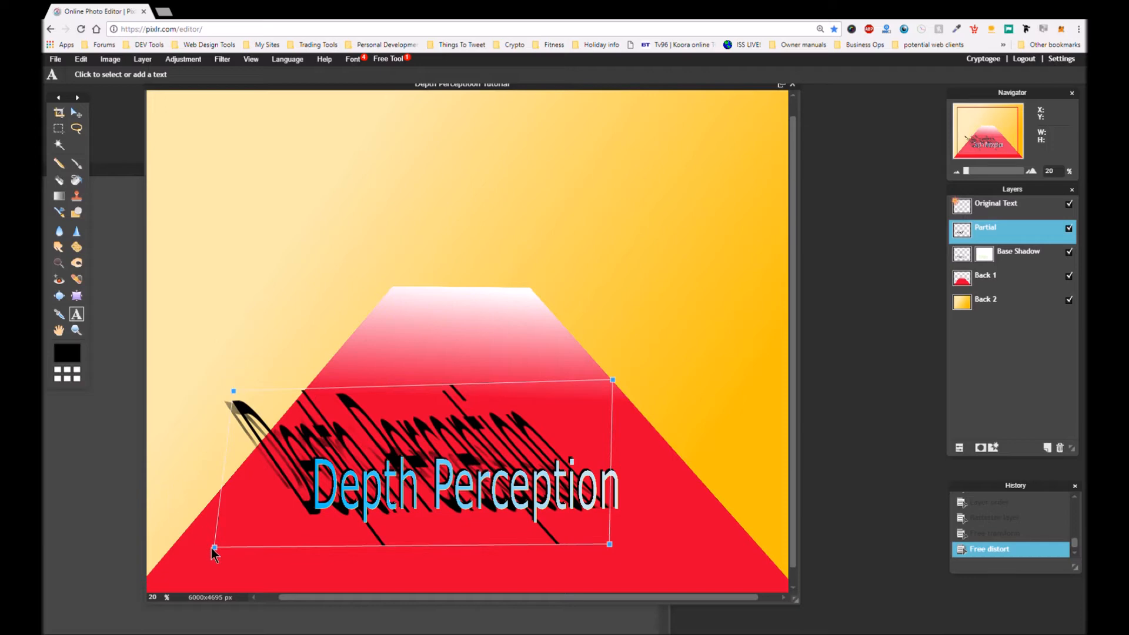
left_click_drag(214, 546, 233, 550)
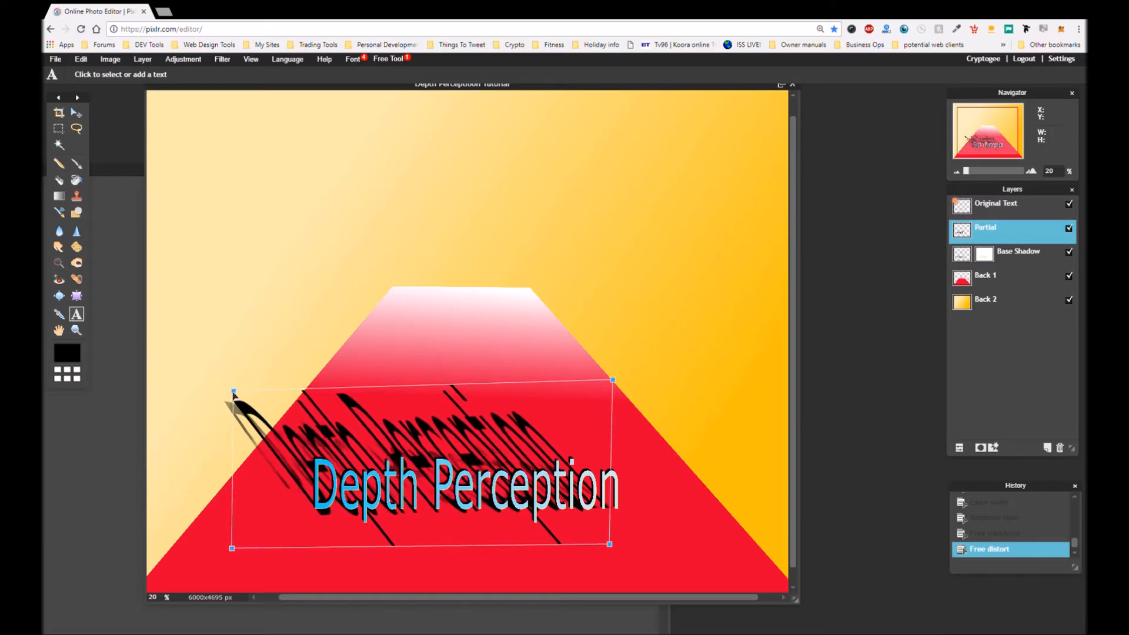
left_click_drag(233, 390, 216, 392)
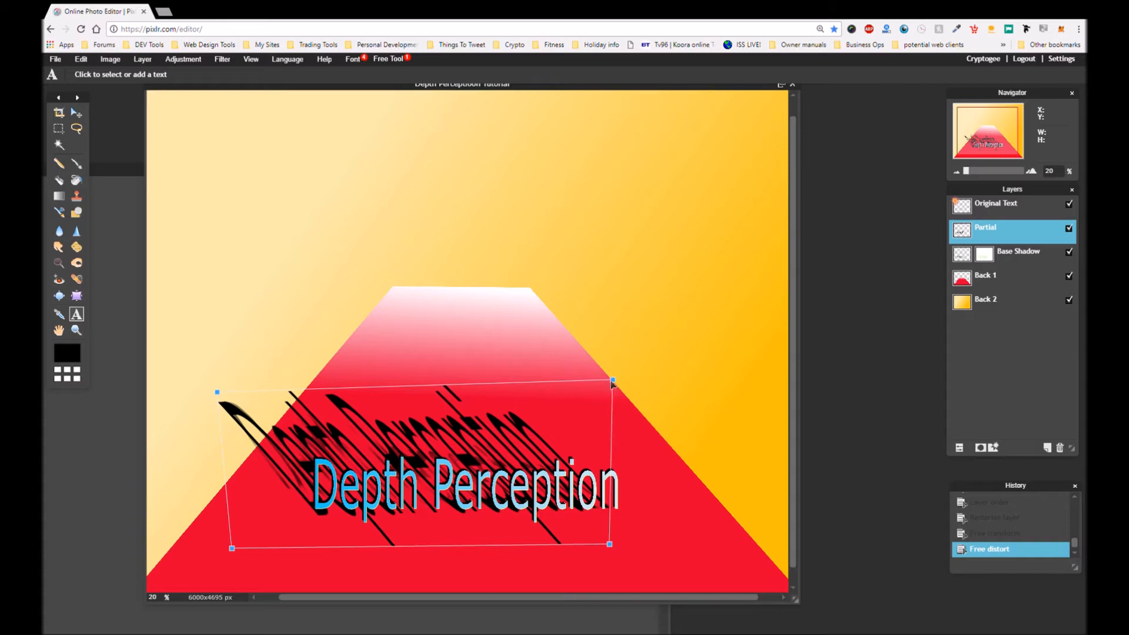
left_click_drag(613, 380, 581, 384)
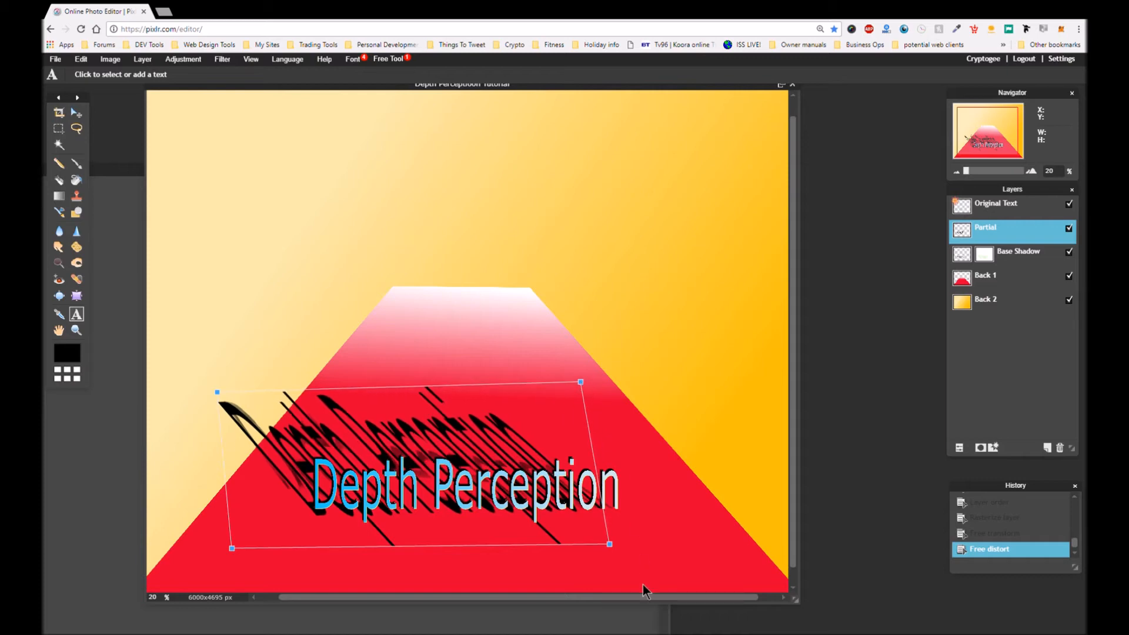
left_click_drag(610, 545, 612, 541)
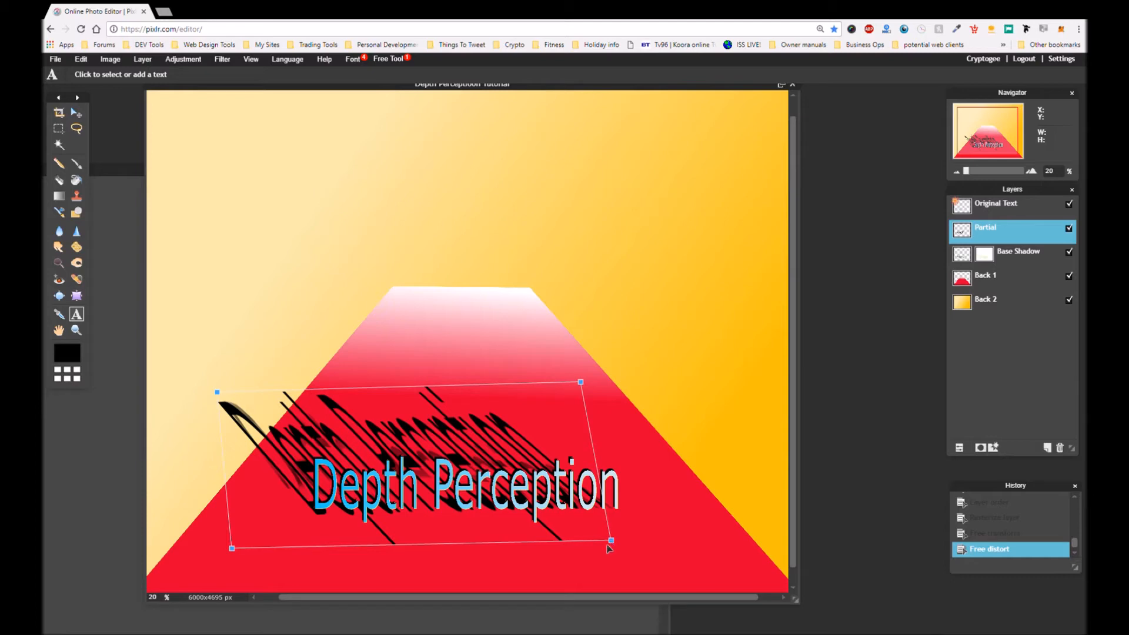
left_click(467, 340)
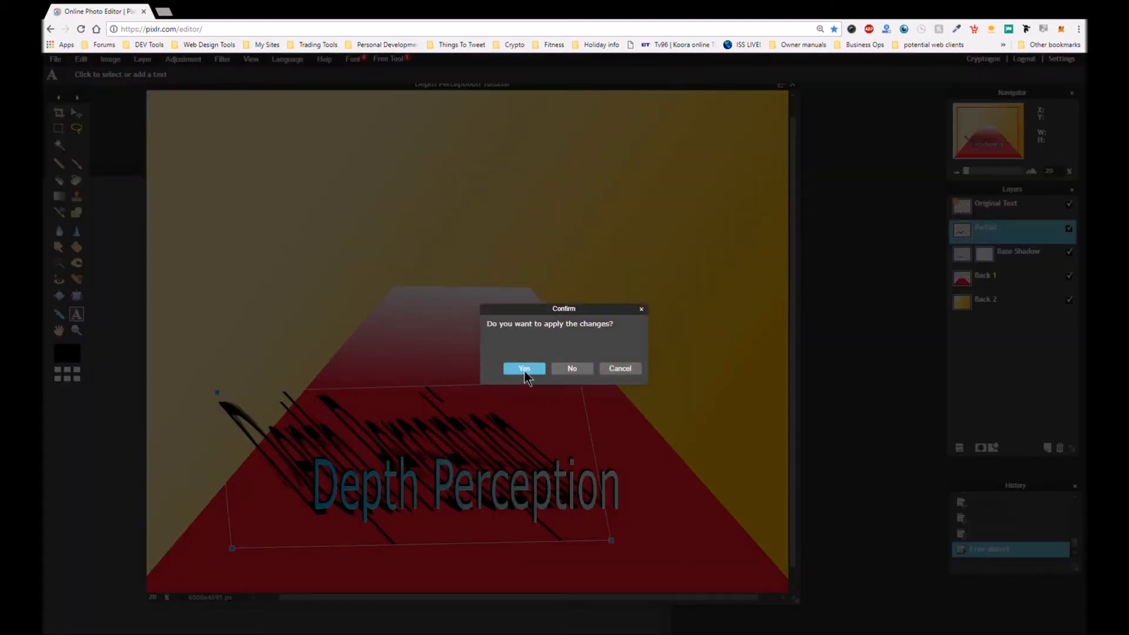
left_click(524, 369)
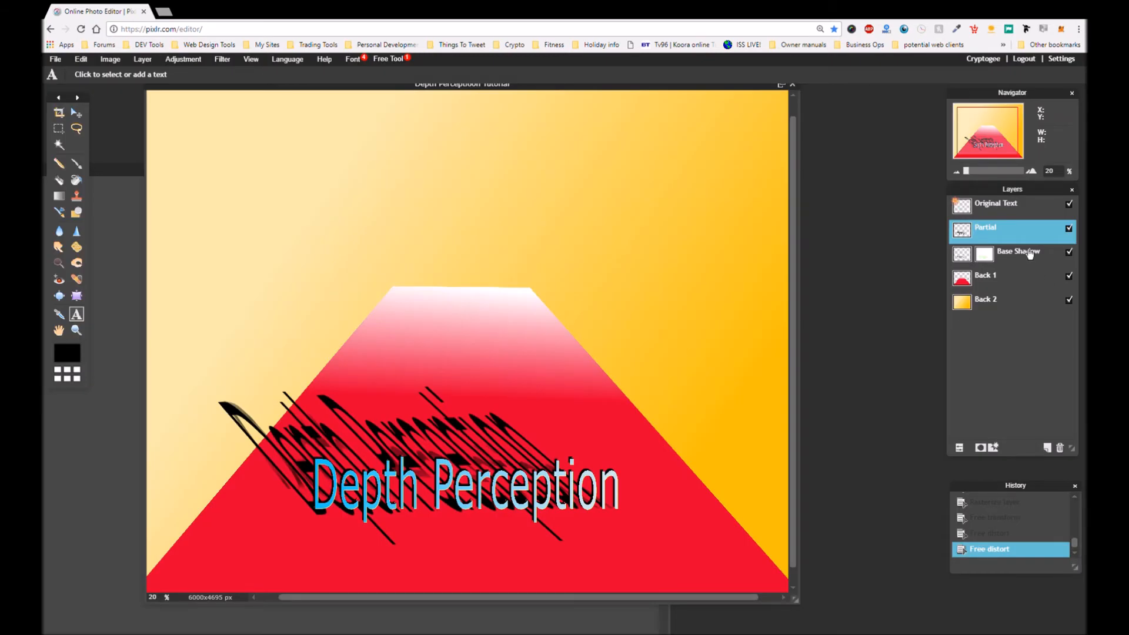
Add a layer mask to the Partial layer and dab along the base of the text with the 667 brush to reveal bits of shadow
left_click(980, 449)
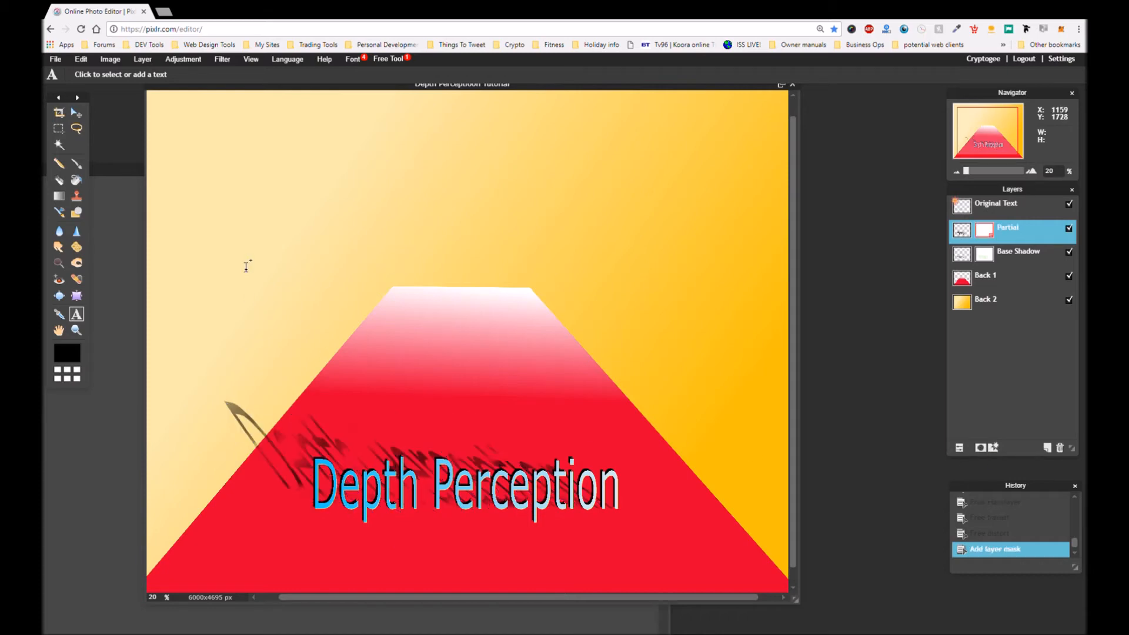
left_click(77, 163)
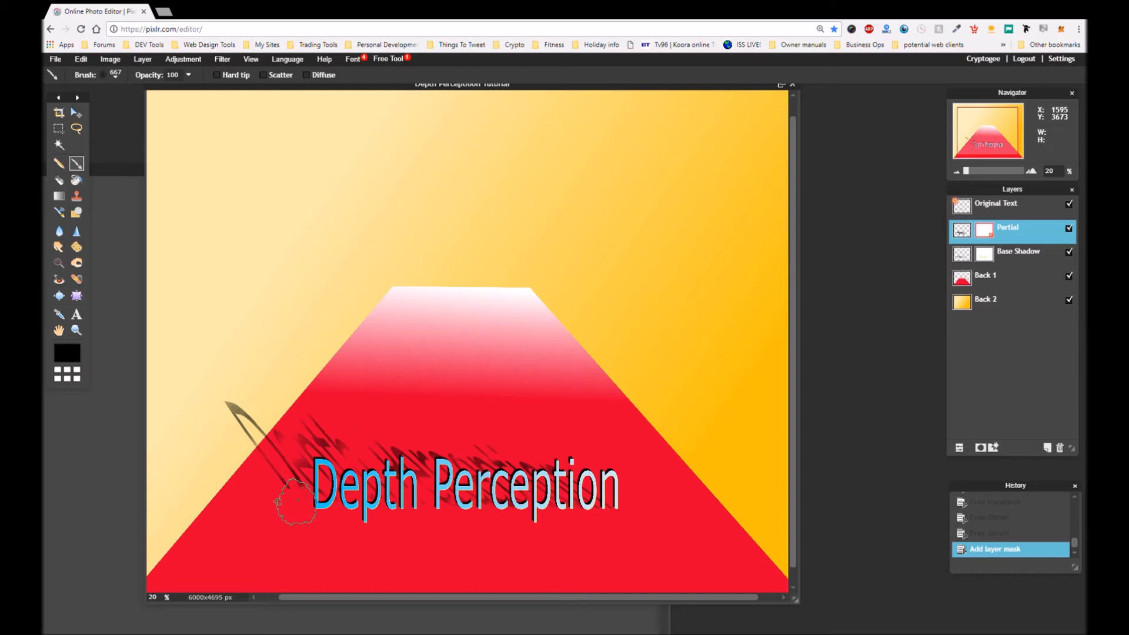
left_click(301, 501)
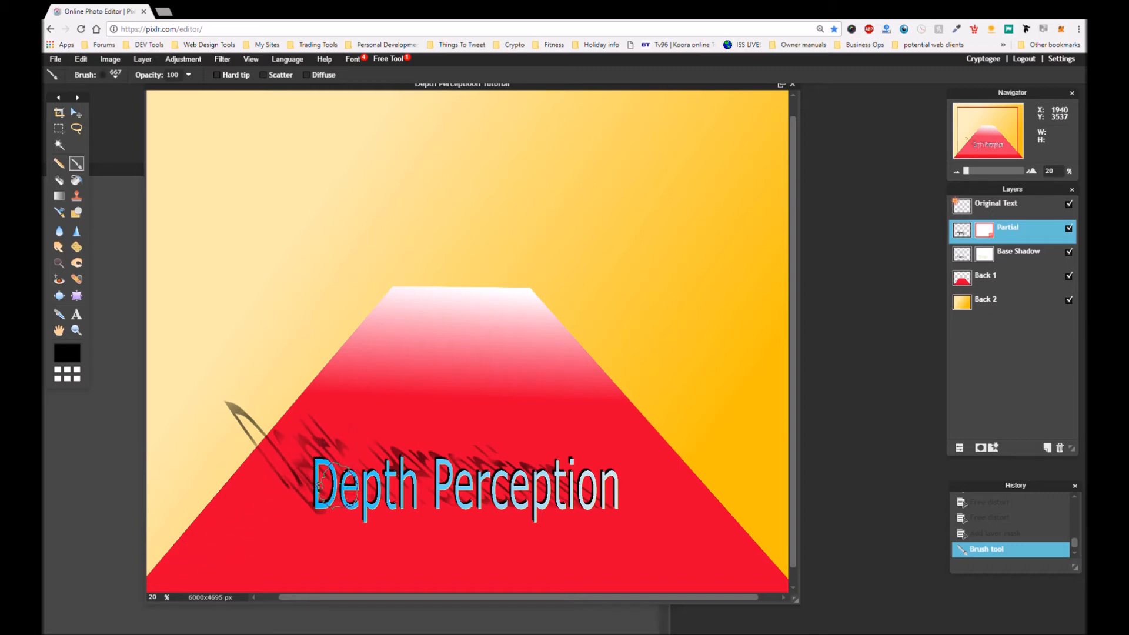
left_click_drag(338, 481, 340, 484)
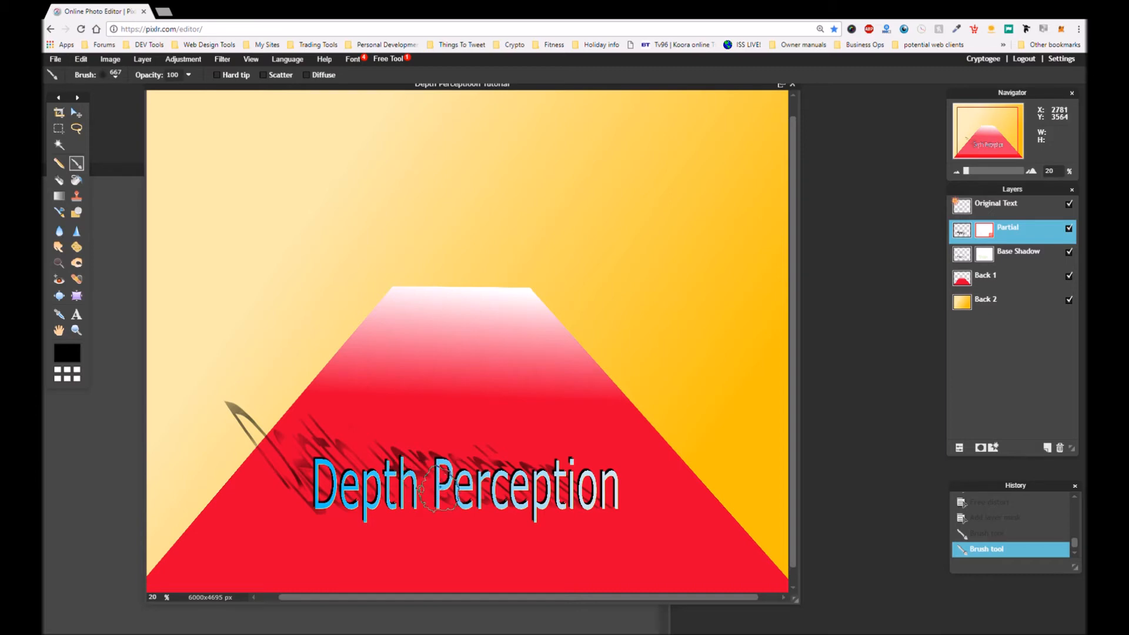
left_click(438, 486)
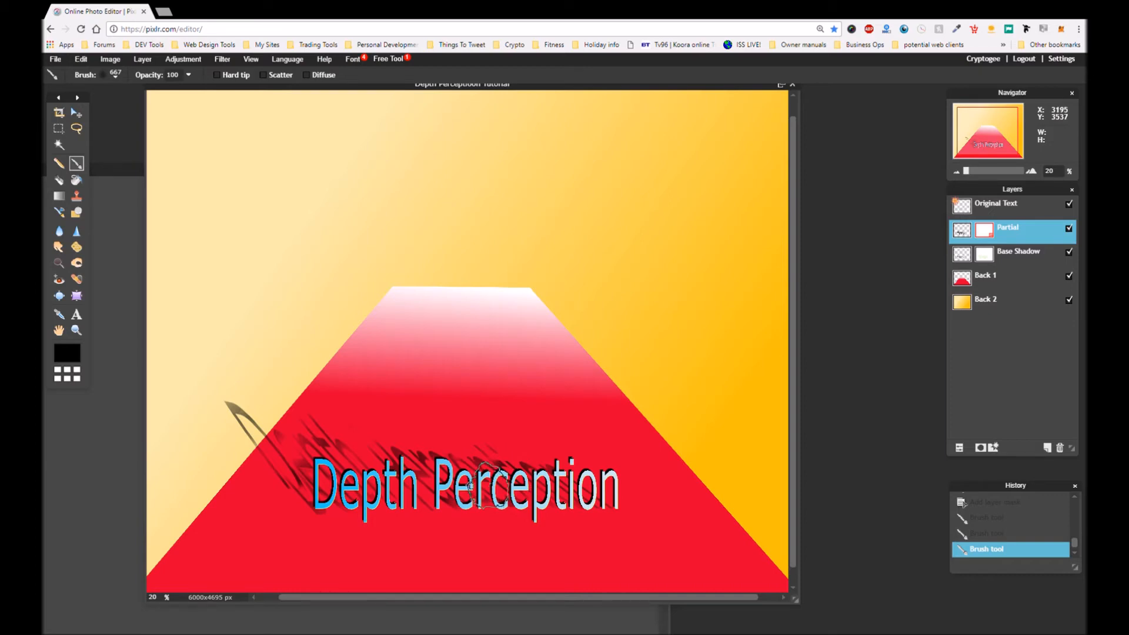
left_click(487, 486)
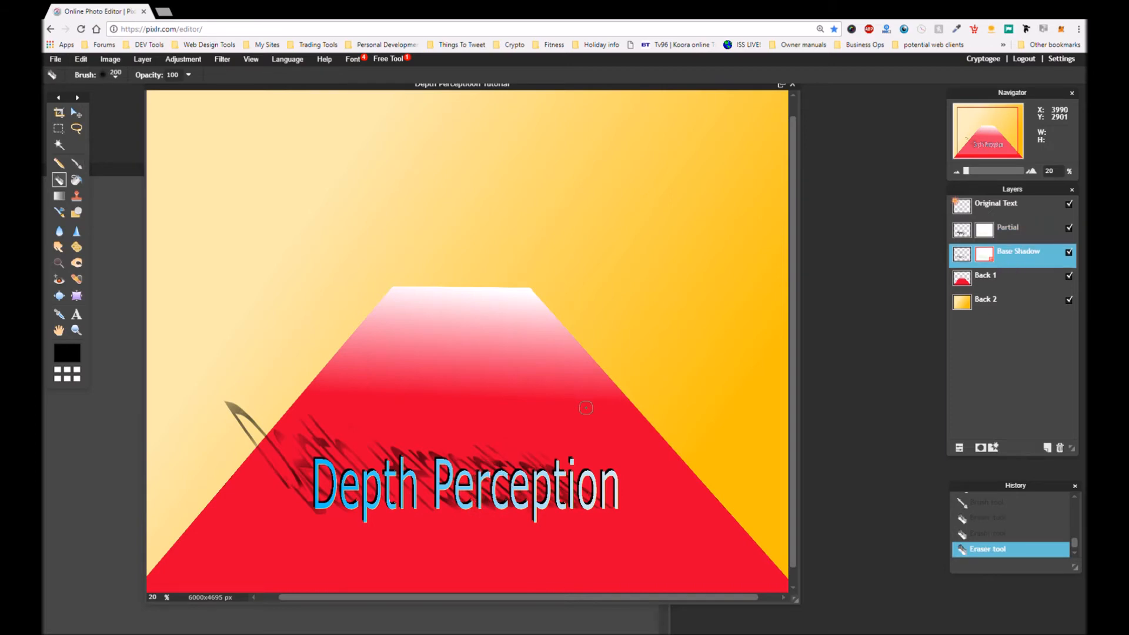
Fade the Base Shadow near the letter D with the 200 px eraser on its mask, and select the Partial layer
left_click(297, 477)
left_click(1013, 230)
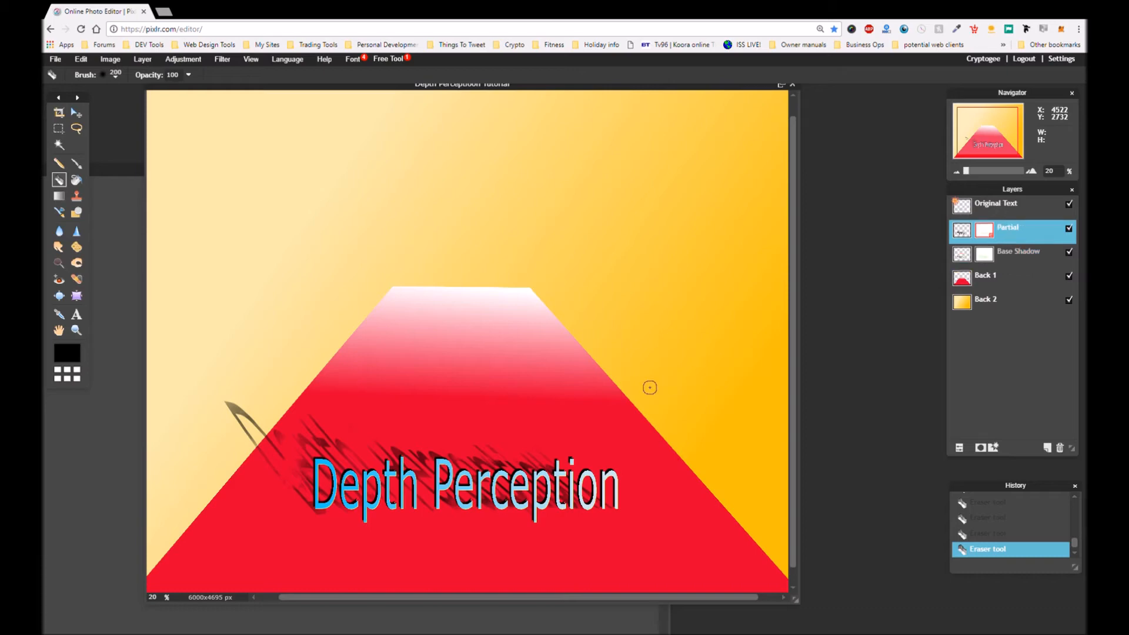
Rework the Base Shadow mask above the text using the Eraser with a textured brush of diameter 368, and reselect the Partial layer
left_click(102, 75)
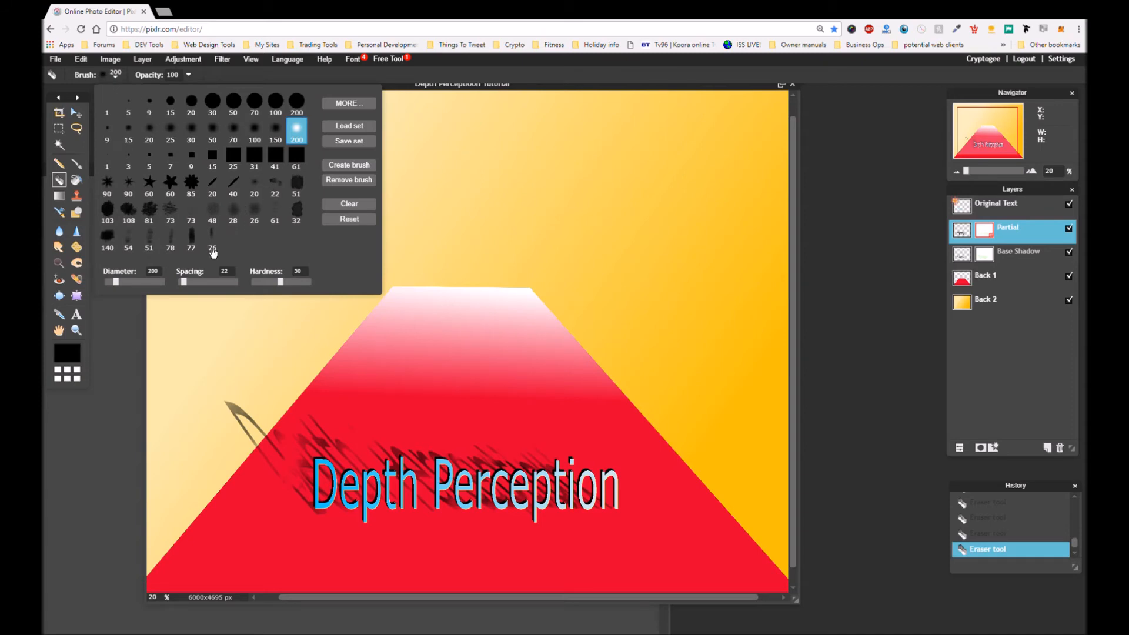
left_click(242, 216)
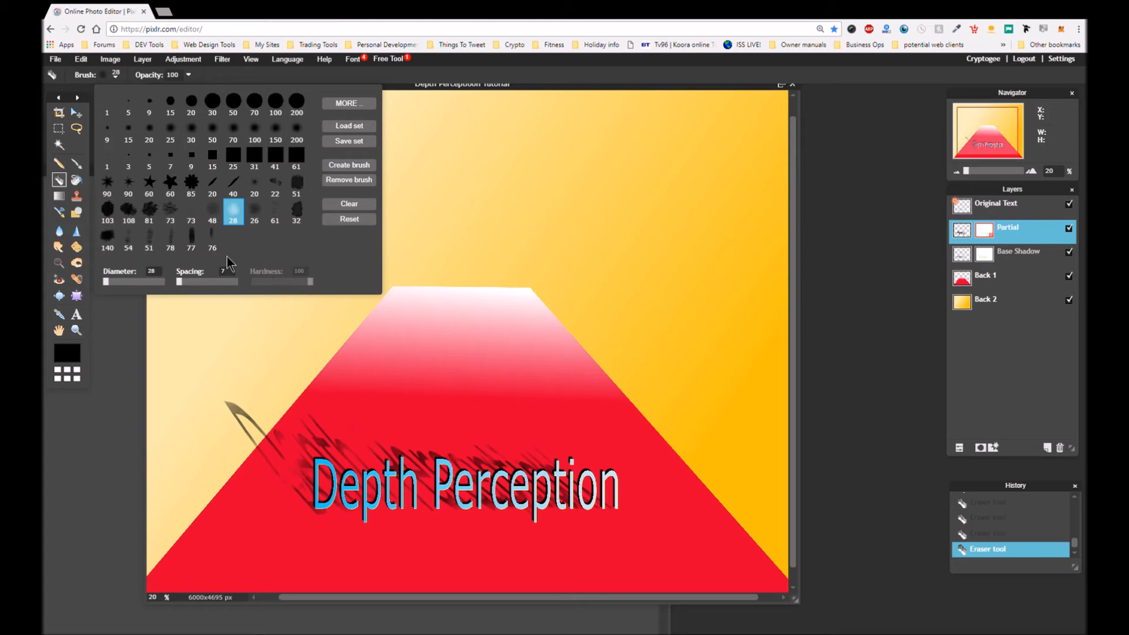
left_click(213, 215)
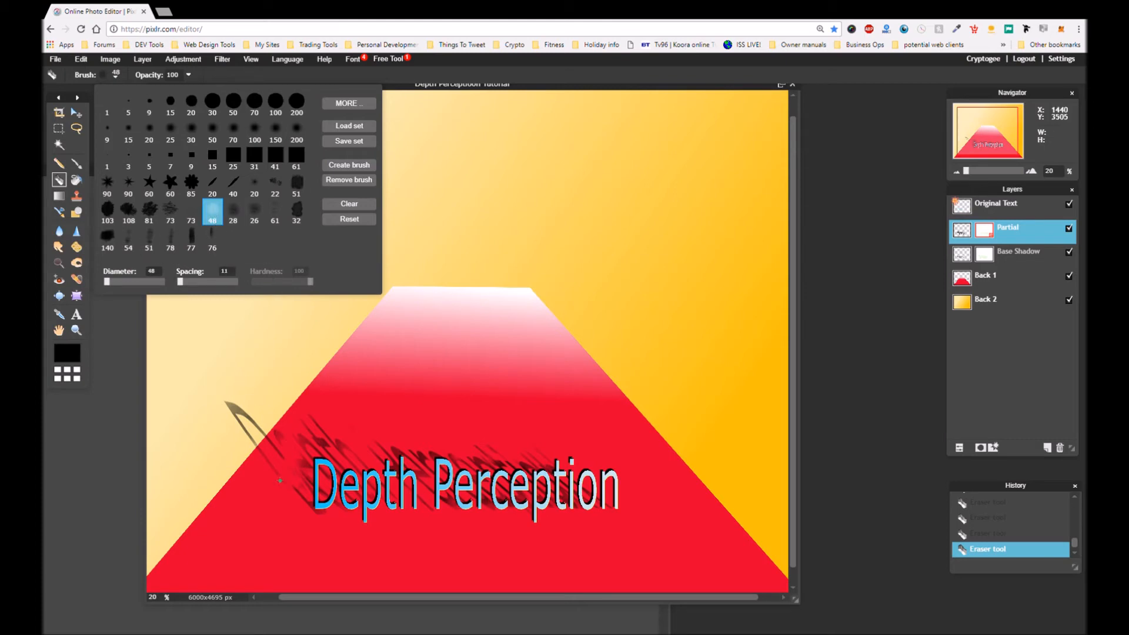
scroll(280, 479, "up", 5)
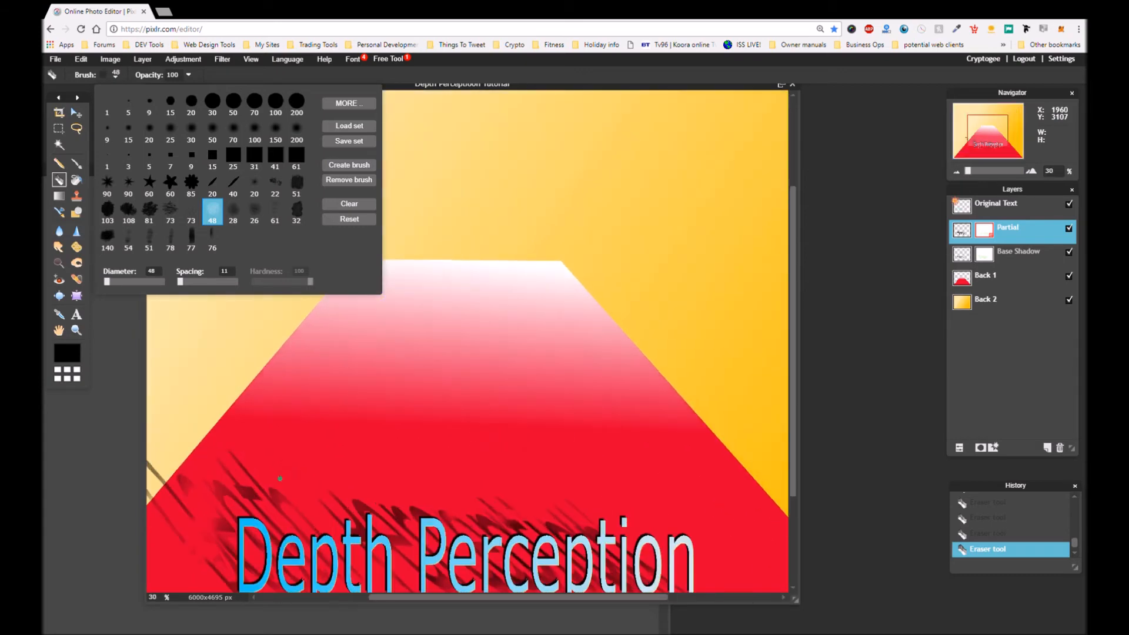
scroll(188, 474, "down", 2)
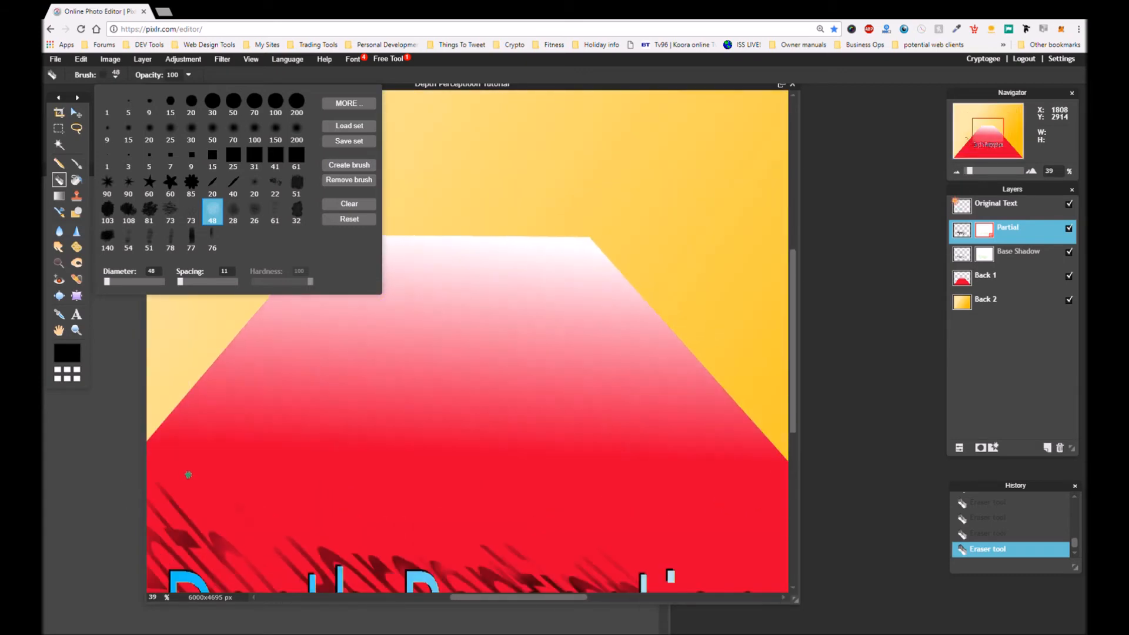
scroll(188, 474, "down", 1)
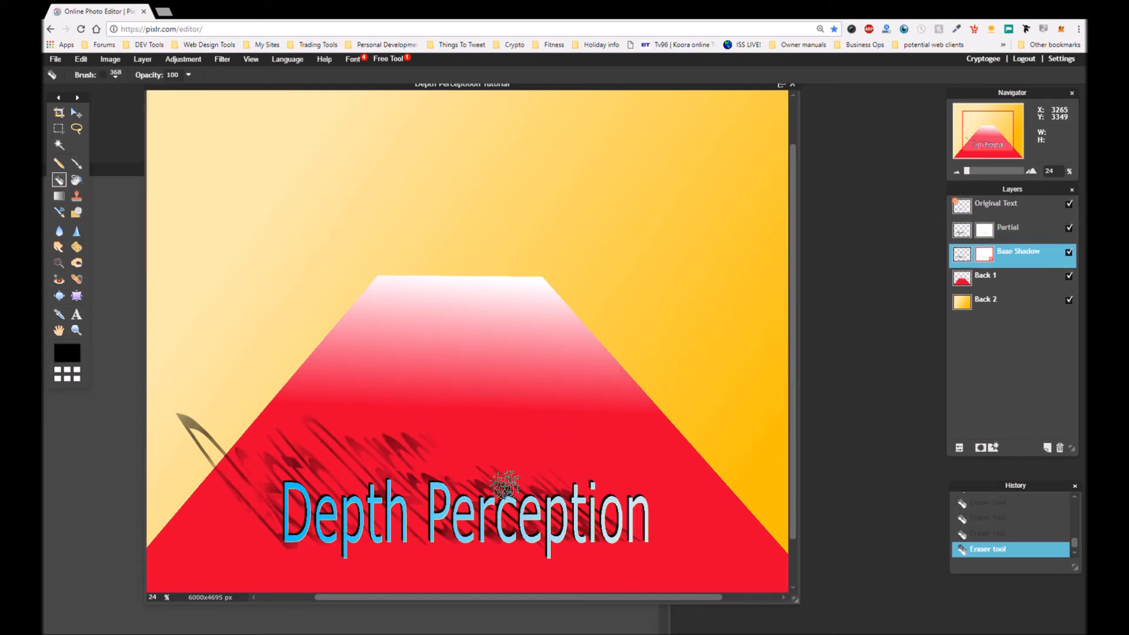
scroll(494, 479, "up", 1)
scroll(482, 479, "down", 2)
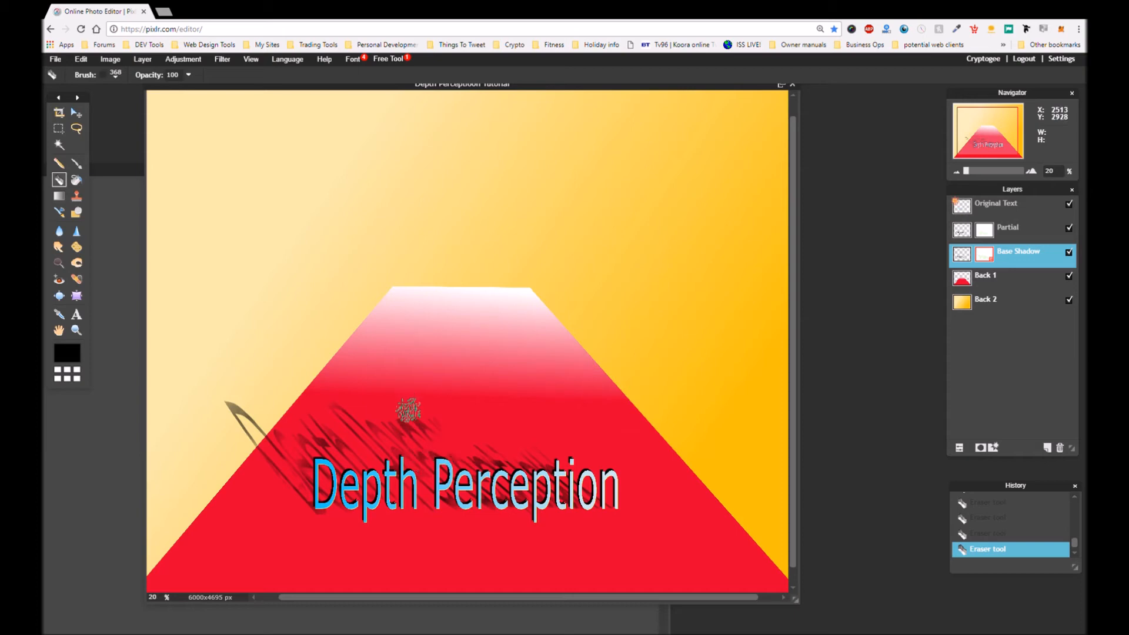
left_click(1024, 235)
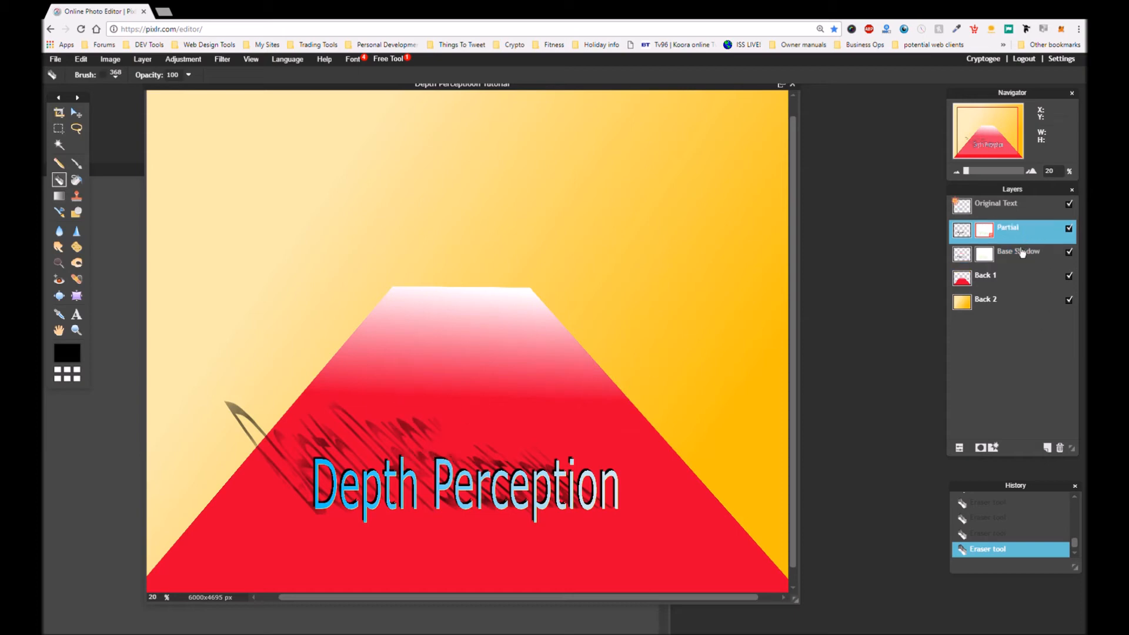
left_click(1019, 258)
left_click(1019, 239)
Bring the Depth Perception With Shadow document to the front and examine its shadow effect at 20% zoom
left_click_drag(348, 97, 431, 115)
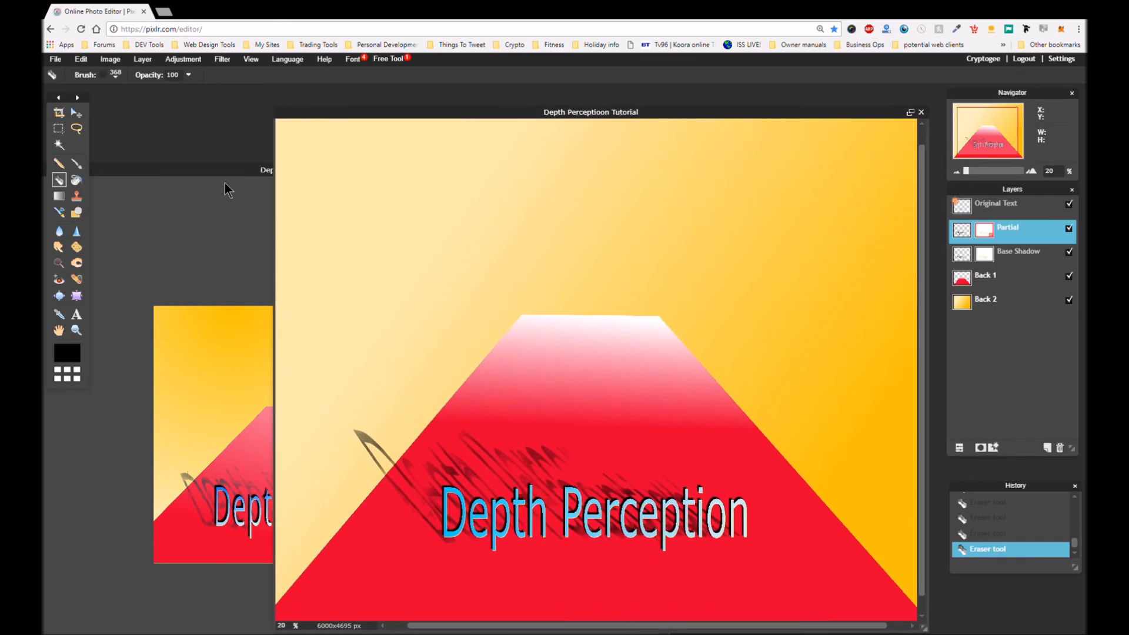
left_click(234, 171)
left_click_drag(234, 170, 387, 118)
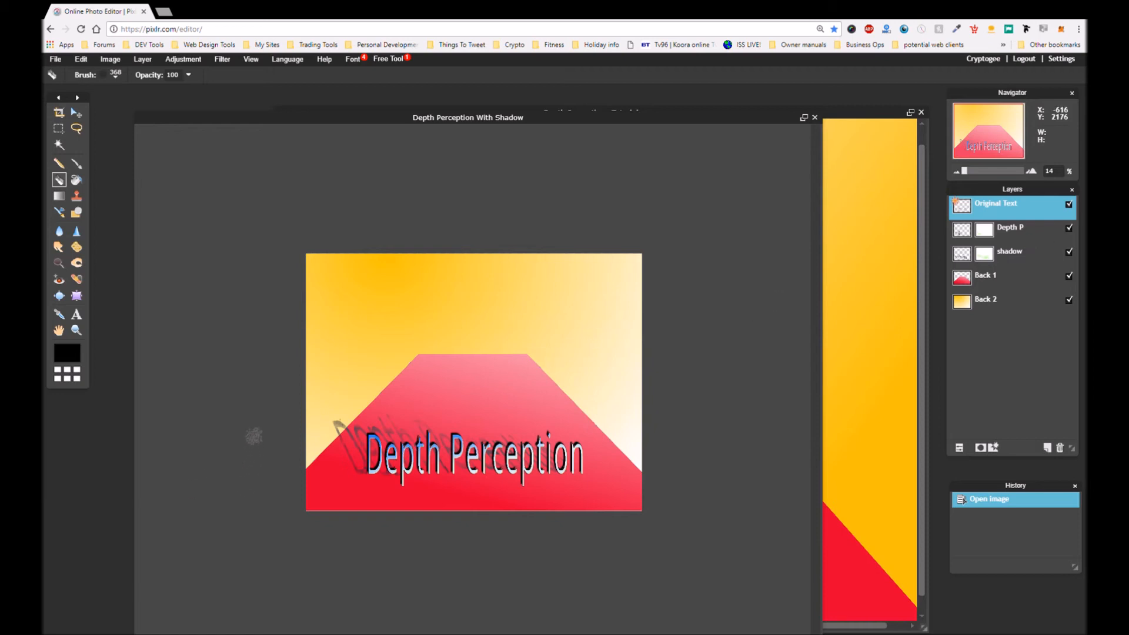
scroll(333, 435, "up", 1)
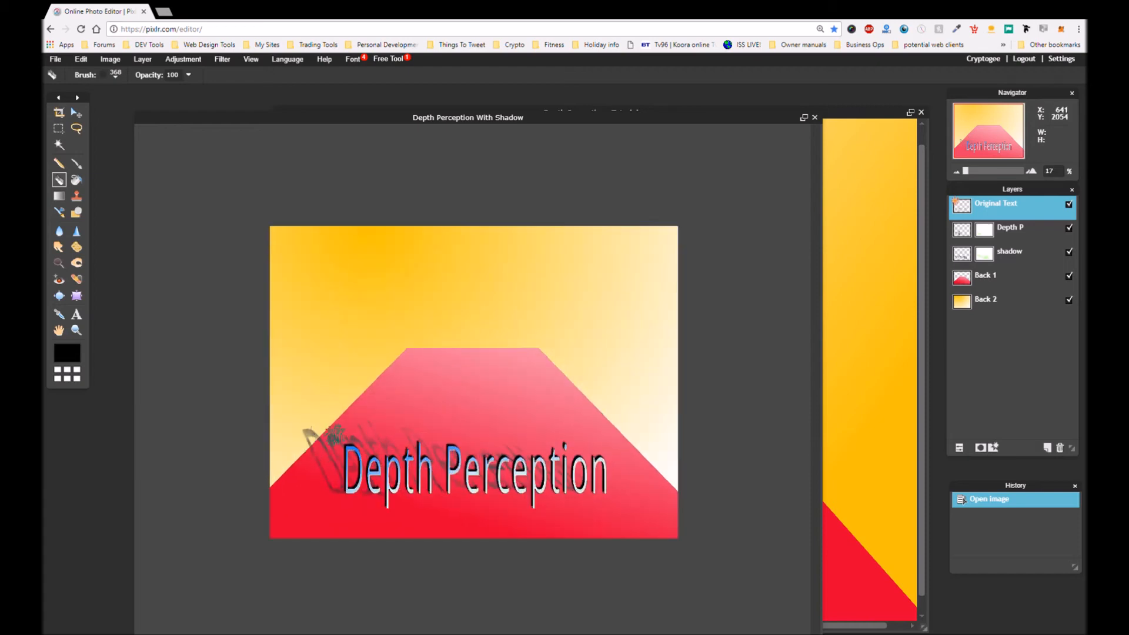
scroll(333, 436, "up", 1)
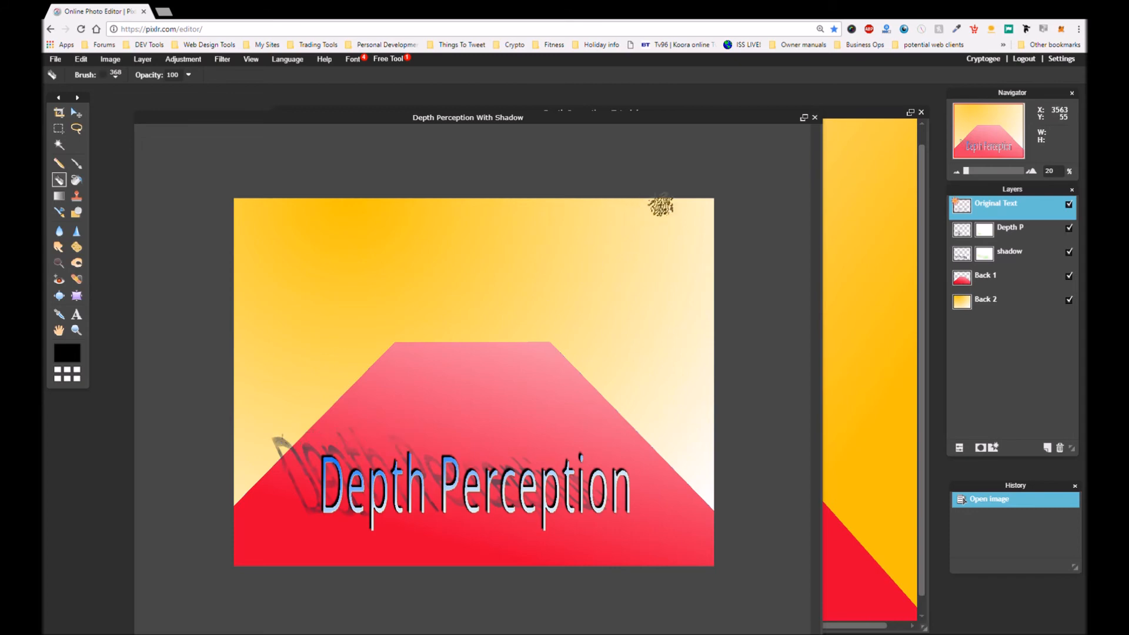
Return to the Depth Perceptioon Tutorial document and inspect the whole image with its layered shadows
left_click(845, 115)
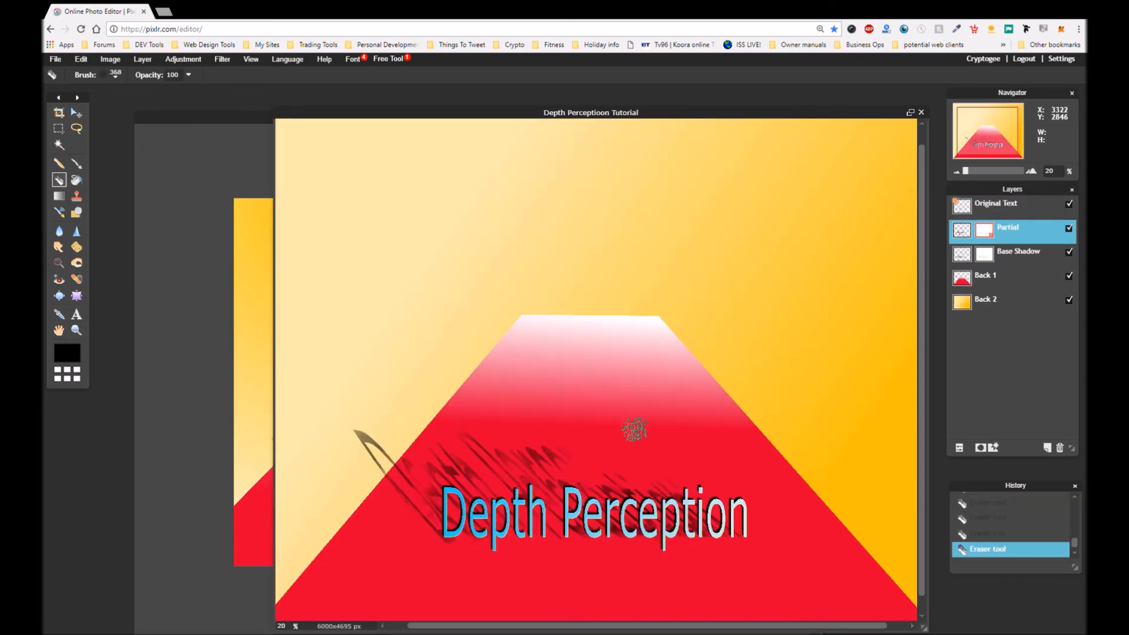
scroll(517, 526, "up", 1)
scroll(518, 527, "down", 2)
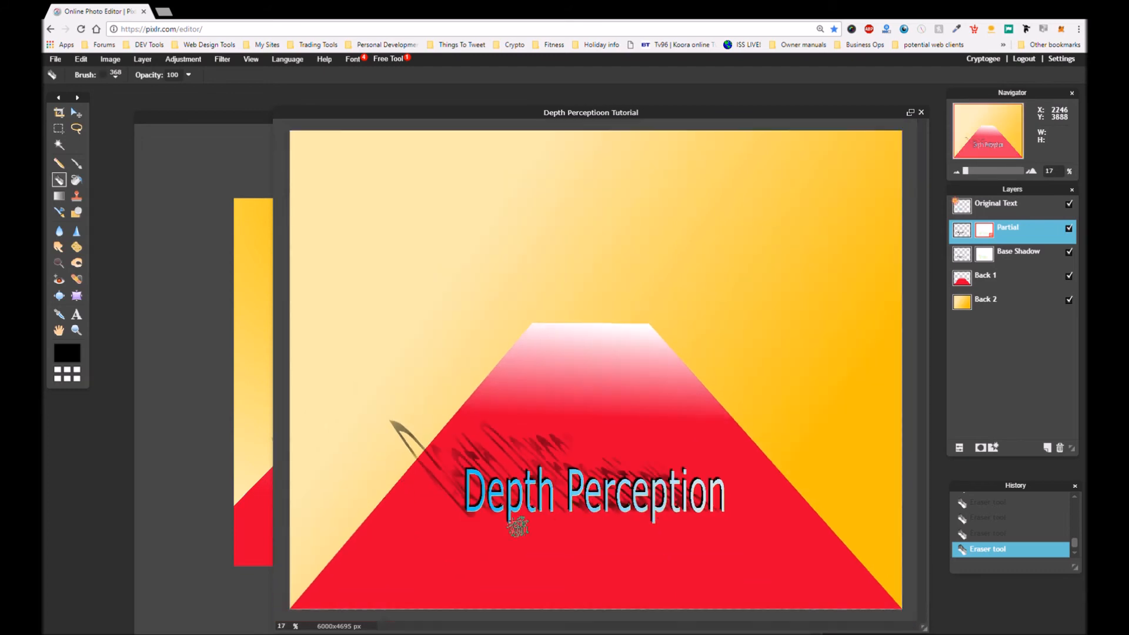
Compare the Depth Perceptioon Tutorial image at 14% zoom with the Depth Perception With Shadow reference image
scroll(517, 526, "down", 1)
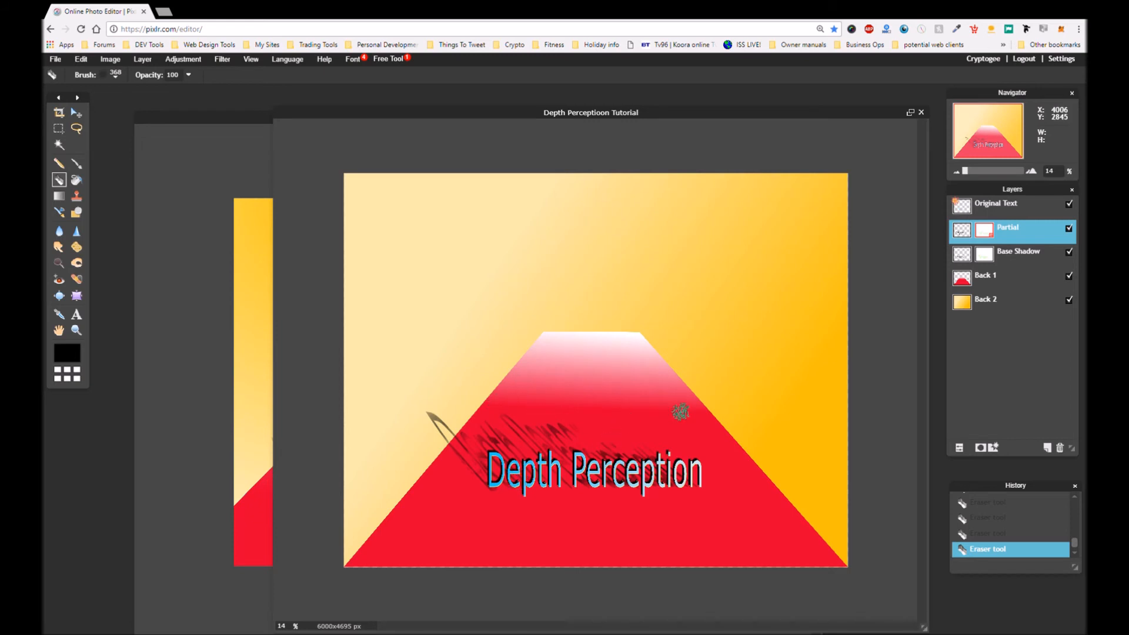
left_click(219, 132)
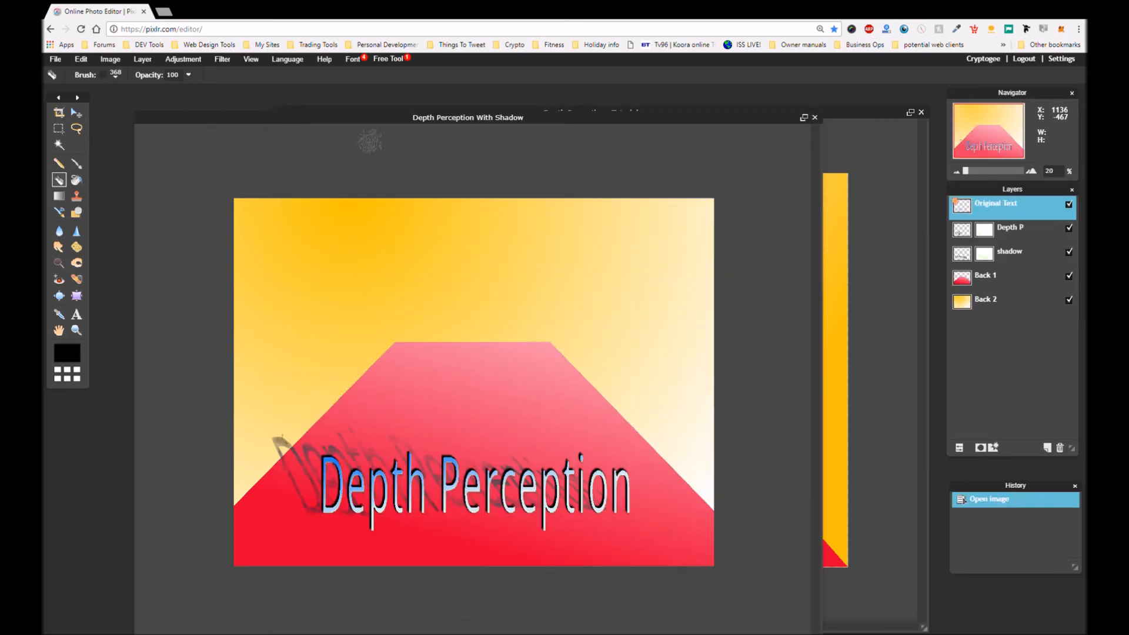
left_click(849, 114)
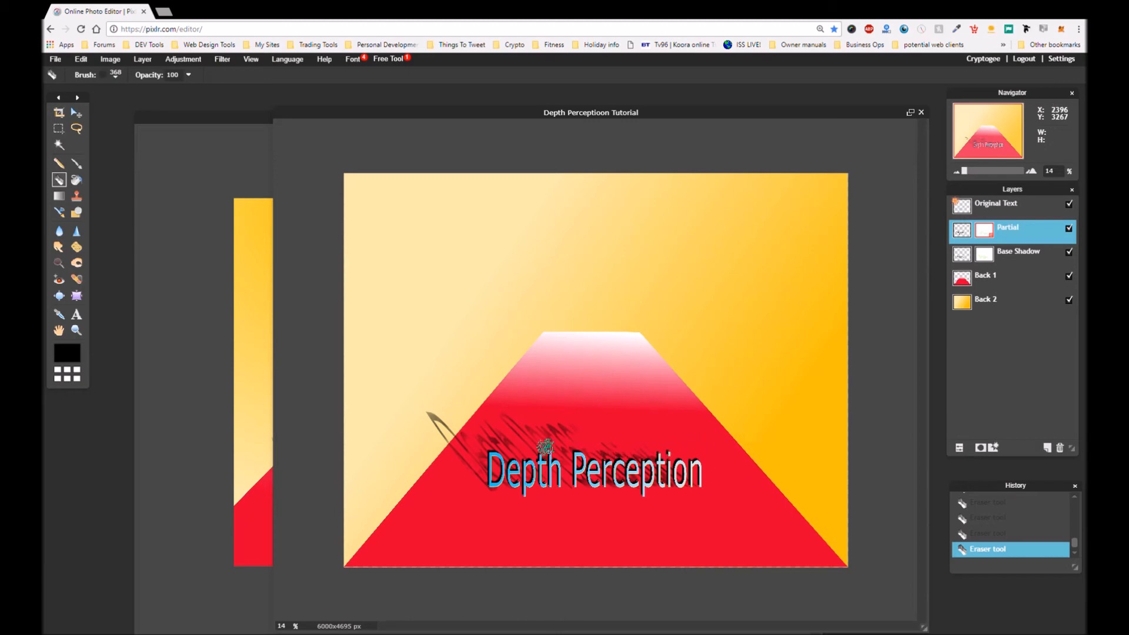
Bring the Depth Perception With Shadow document to the front and reposition its window over the tutorial document
left_click(238, 120)
left_click_drag(238, 120, 373, 83)
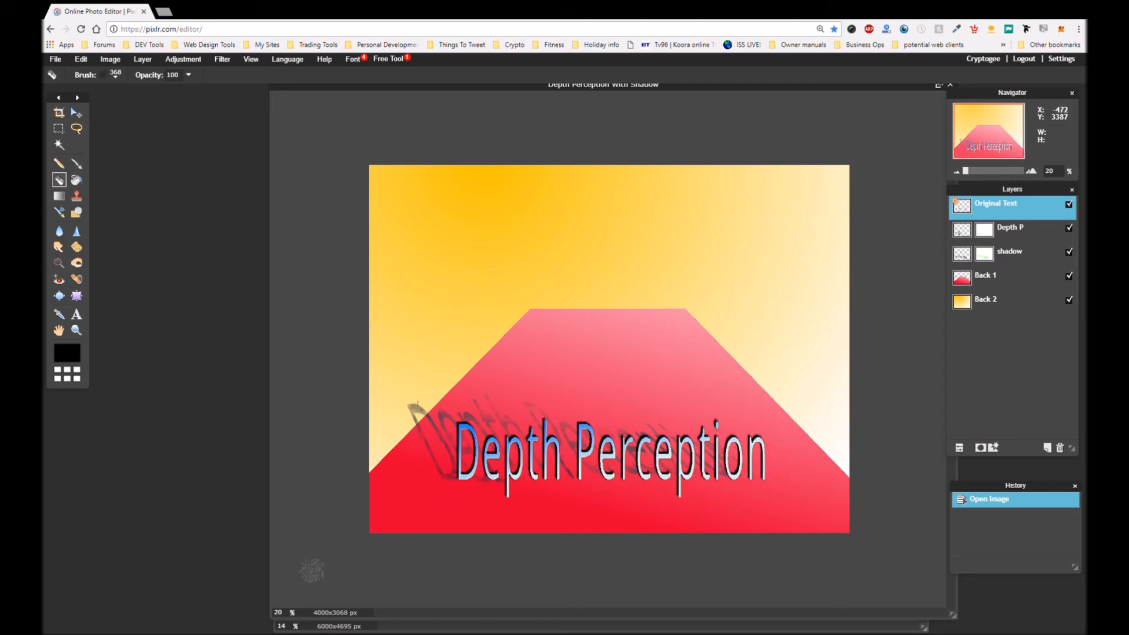
left_click(324, 532)
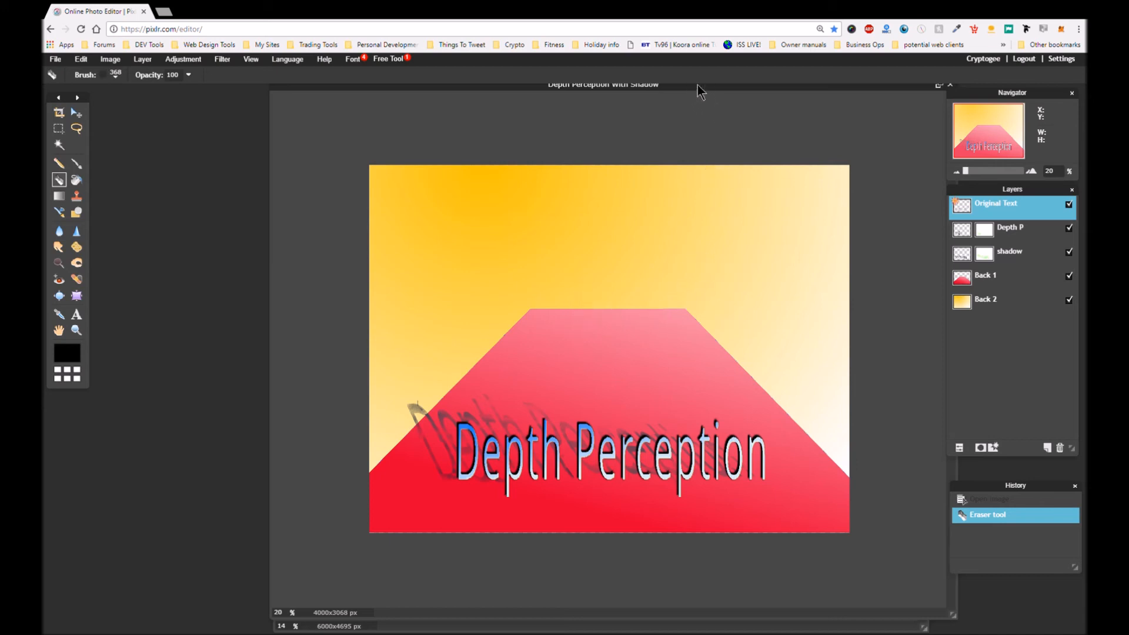
left_click_drag(686, 85, 634, 118)
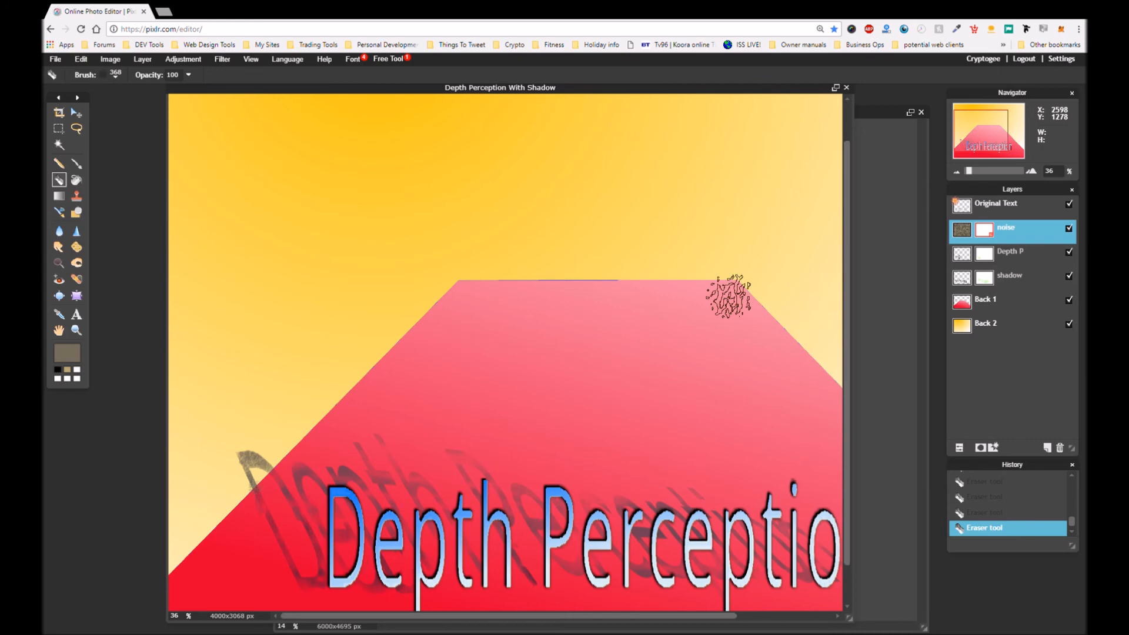
Delete the noise layer's mask in the Depth Perception With Shadow document, keeping the noise layer itself
scroll(728, 296, "down", 3)
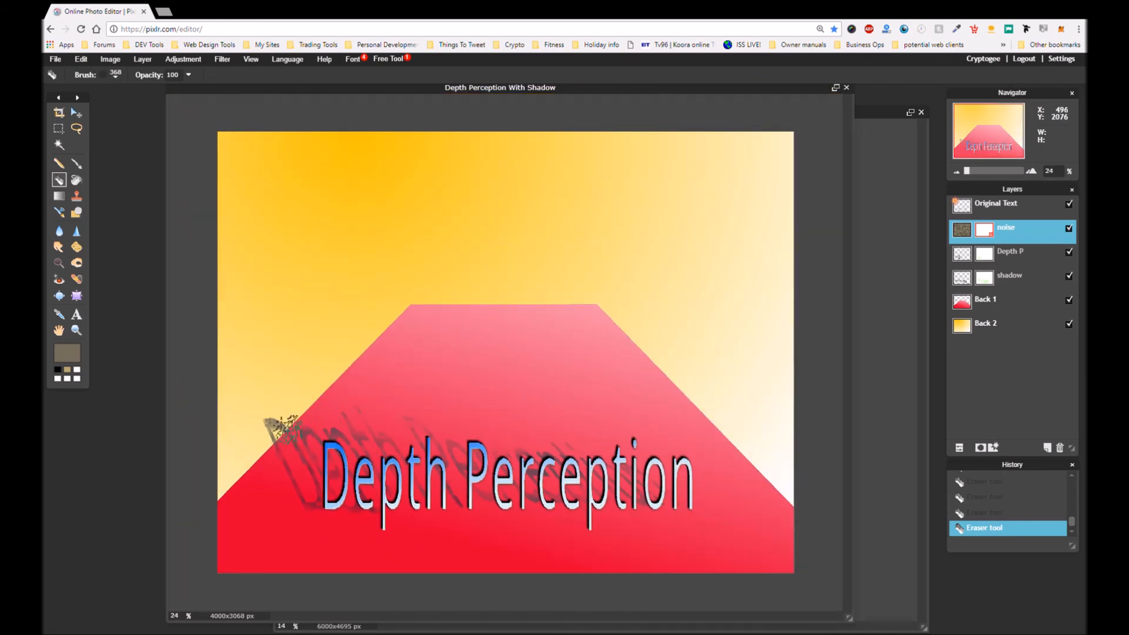
scroll(282, 432, "up", 1)
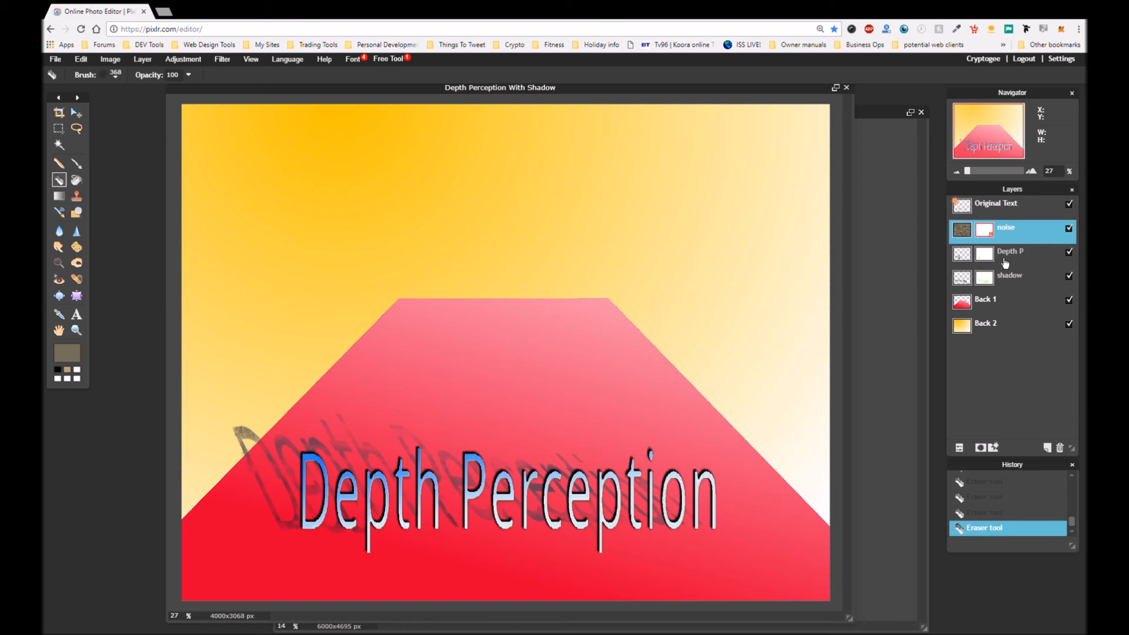
key("Delete")
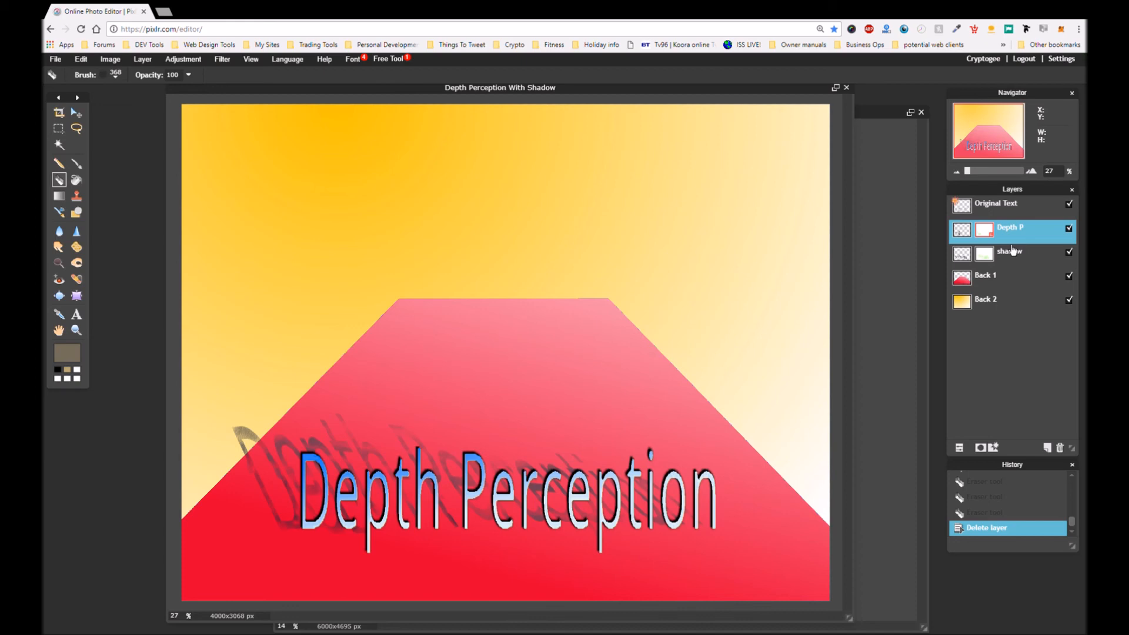
key("ctrl+z")
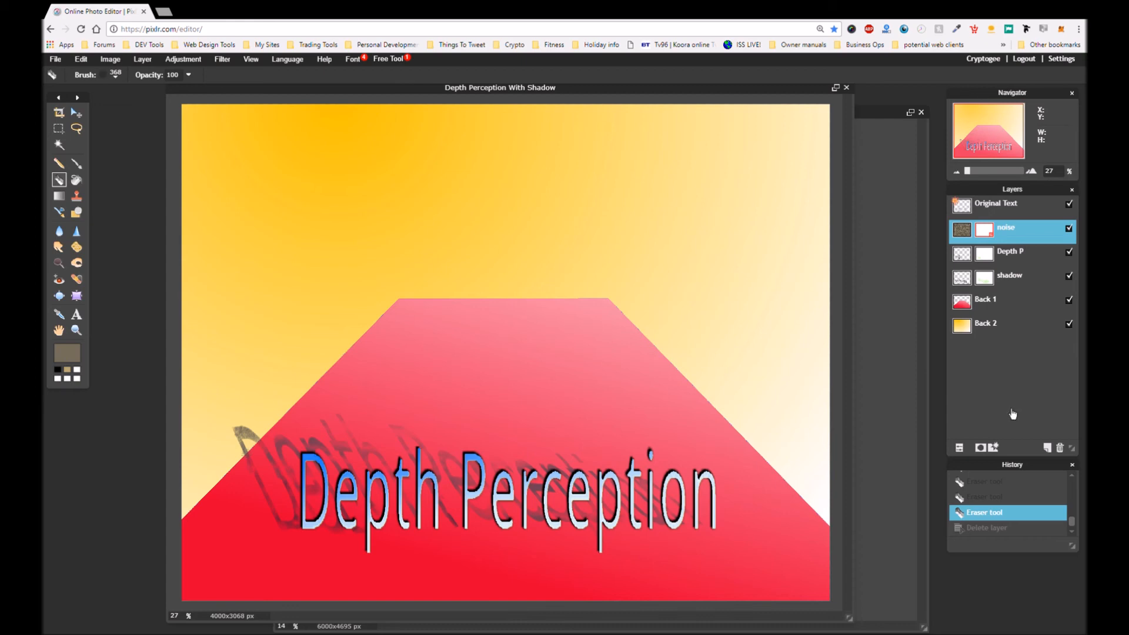
key("Delete")
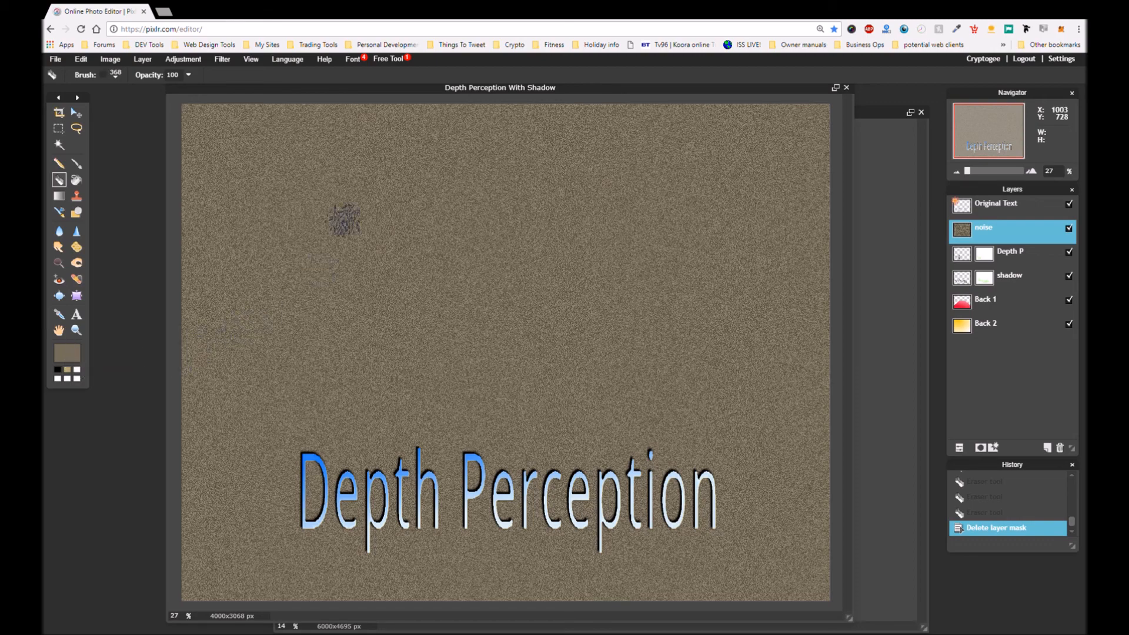
left_click(221, 60)
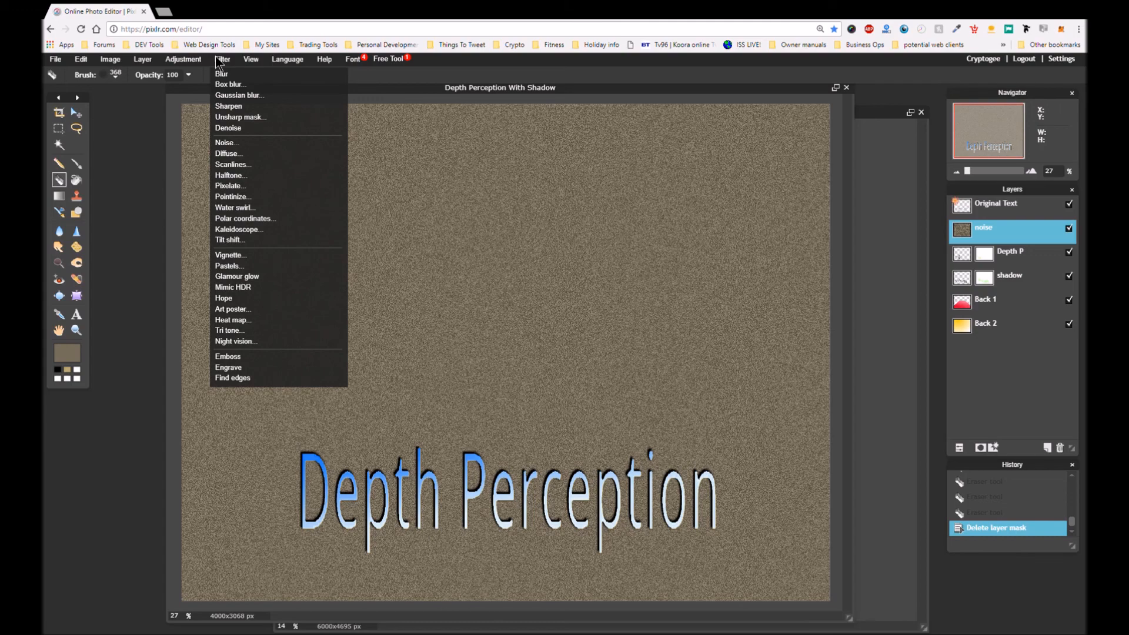
left_click(235, 143)
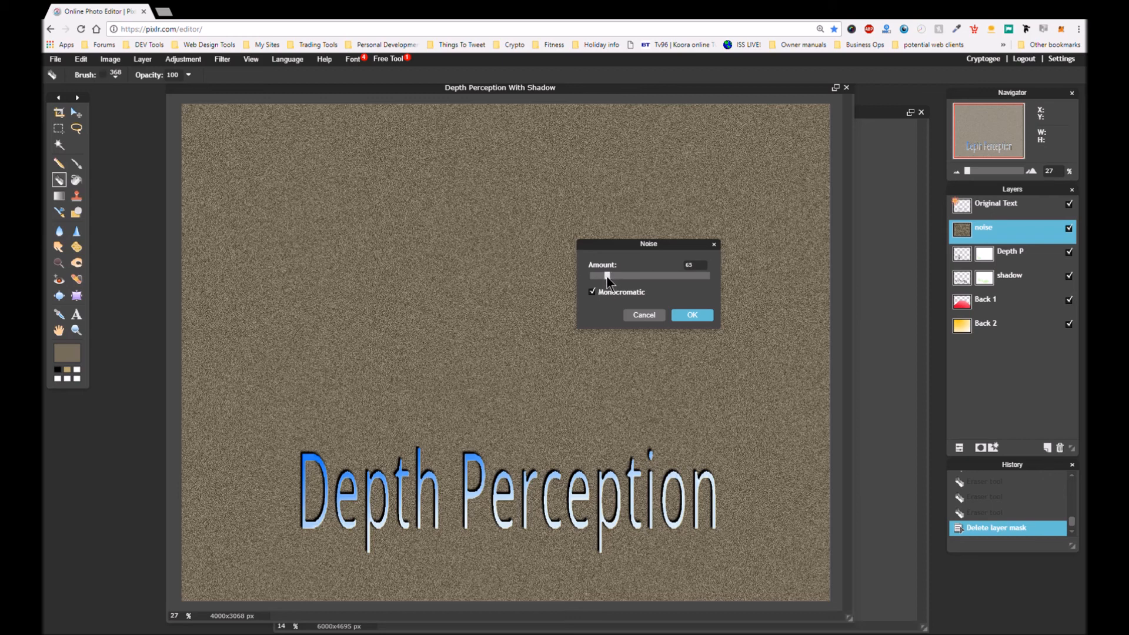
left_click_drag(608, 275, 605, 277)
left_click(631, 316)
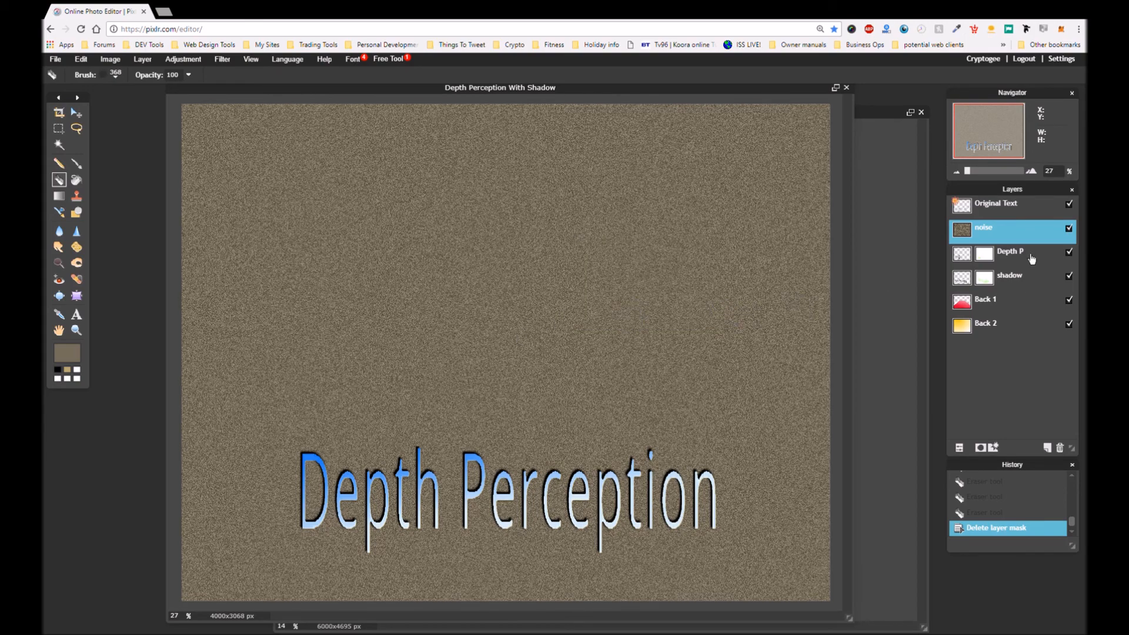
Add a new mask to the noise layer and erase on it over the shadow of the letter D with the soft 50 px brush
left_click(978, 449)
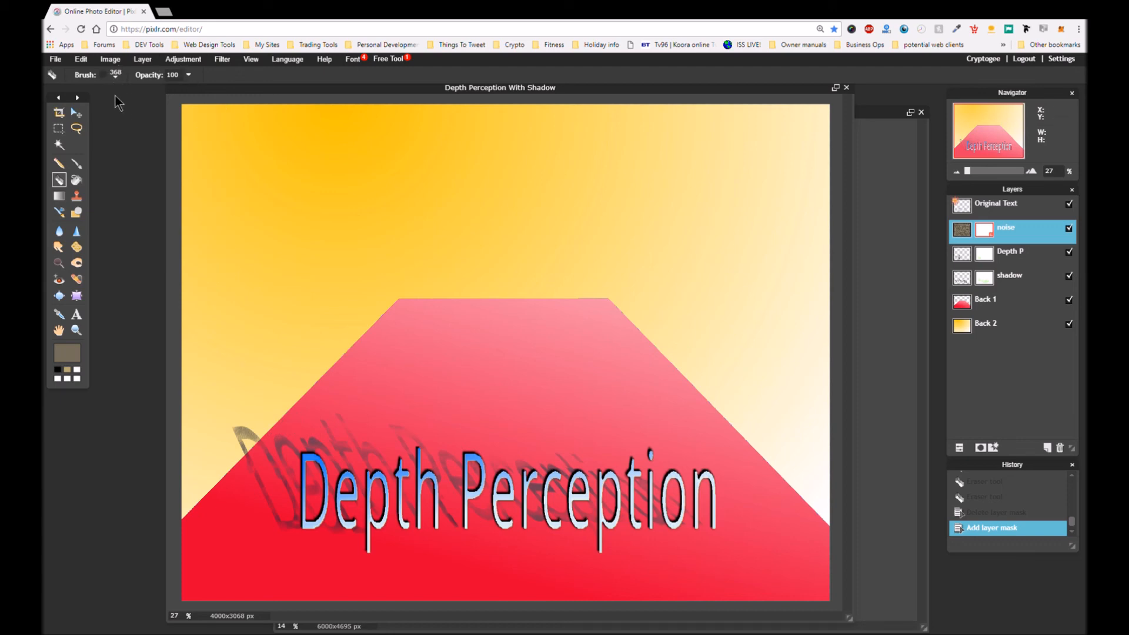
left_click(103, 75)
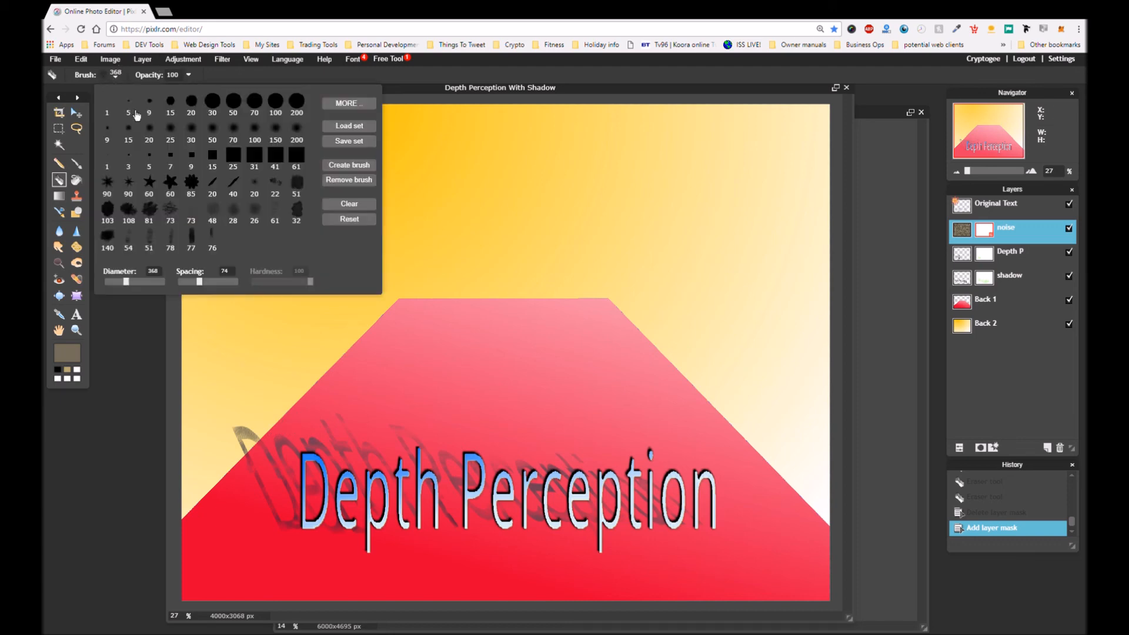
left_click(278, 139)
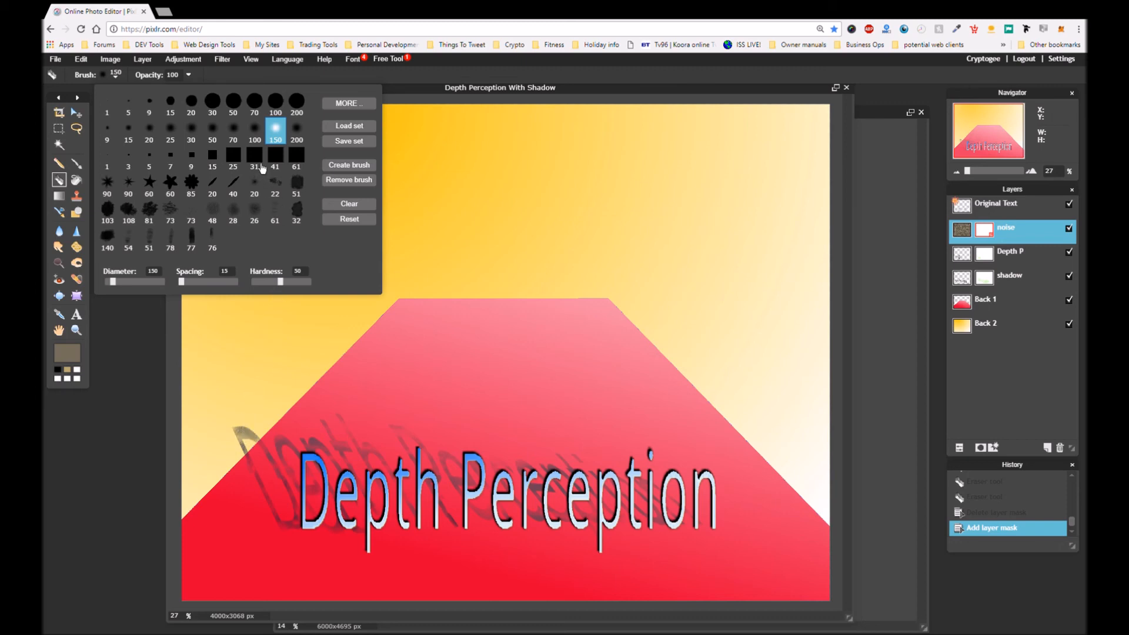
left_click(214, 136)
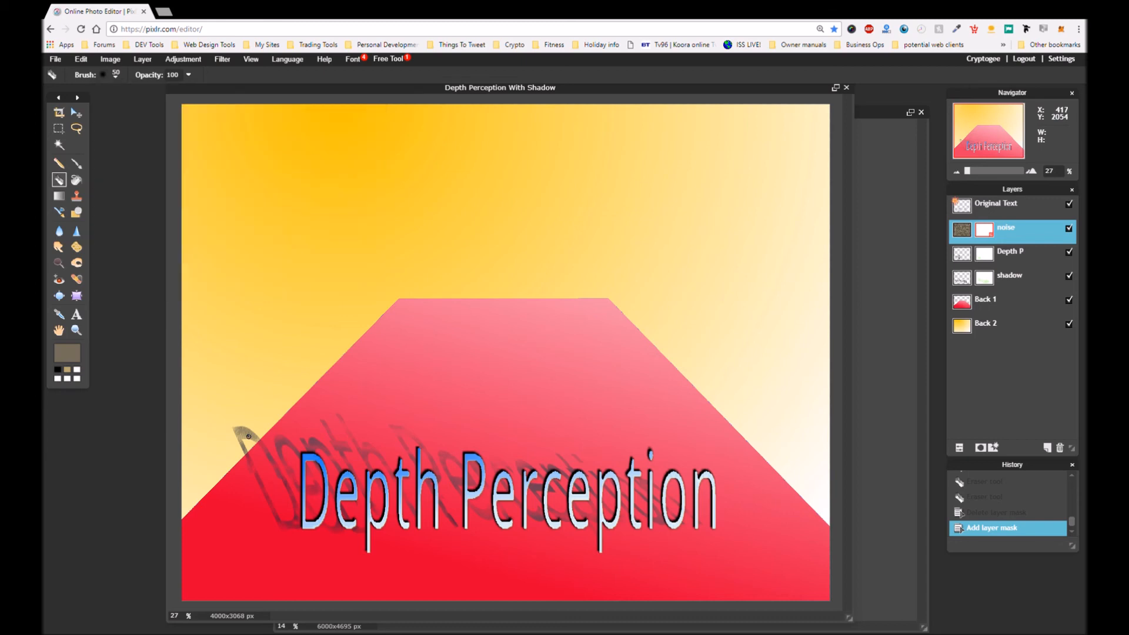
left_click_drag(248, 436, 246, 458)
left_click_drag(247, 460, 249, 463)
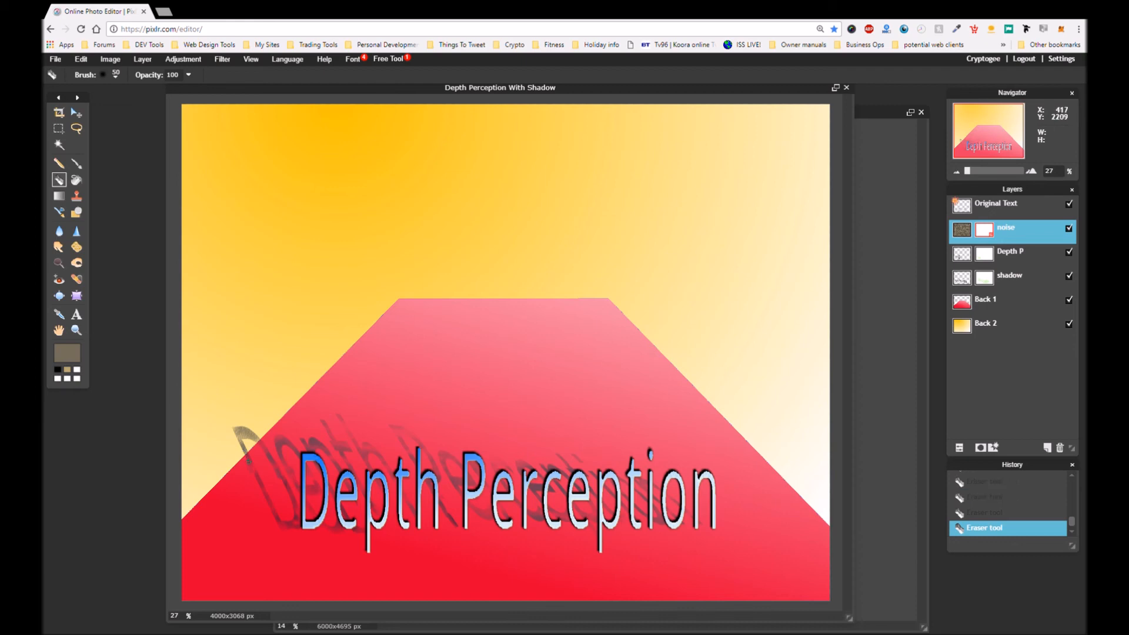